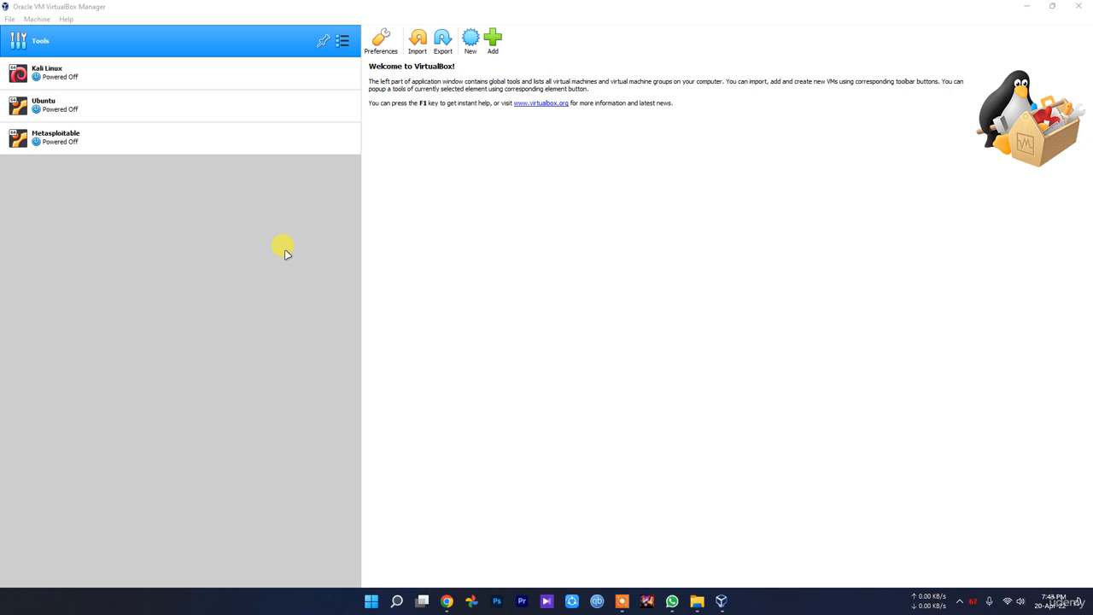
Switch to Chrome, open the Virtual Machines - Microsoft Edge Developer search result, and view the available virtual machines
{"action": "left_click", "coordinate": [447, 603]}
{"action": "left_click", "coordinate": [447, 600]}
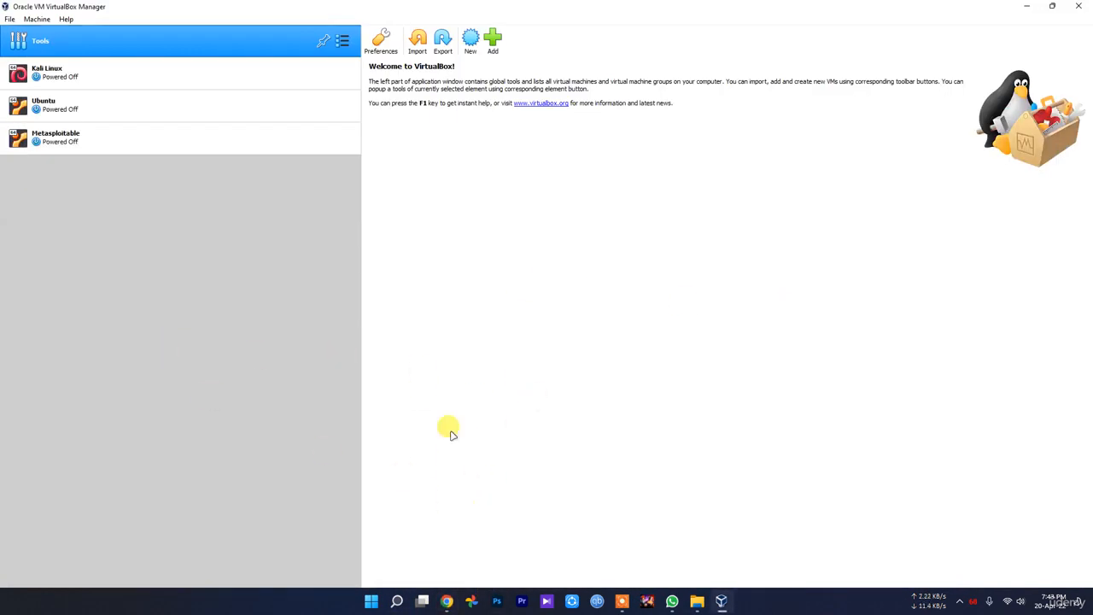
{"action": "left_click", "coordinate": [447, 601]}
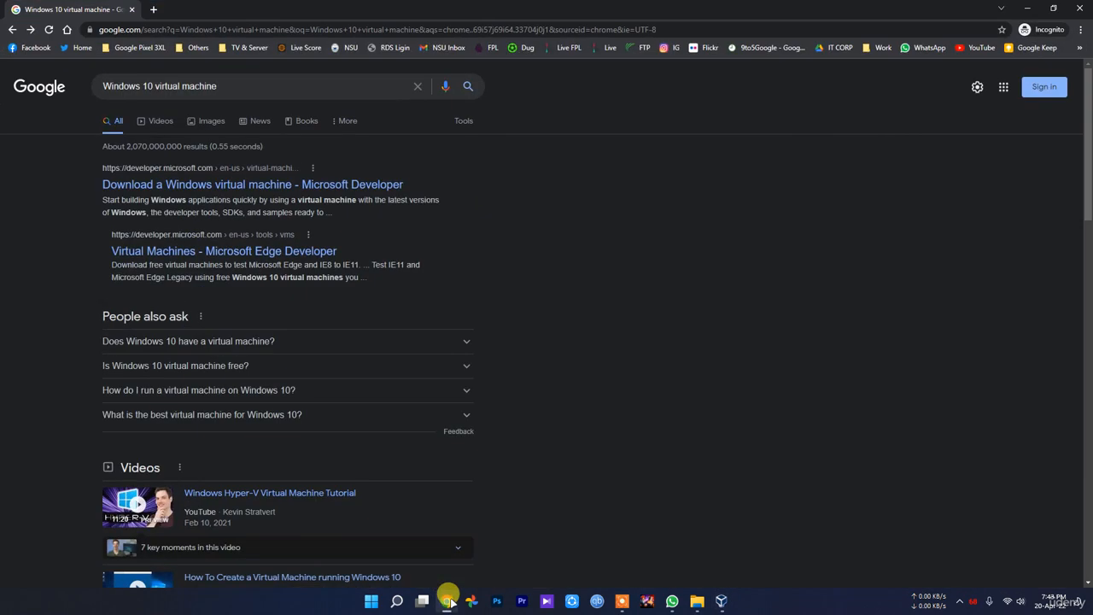
{"action": "left_click", "coordinate": [262, 256]}
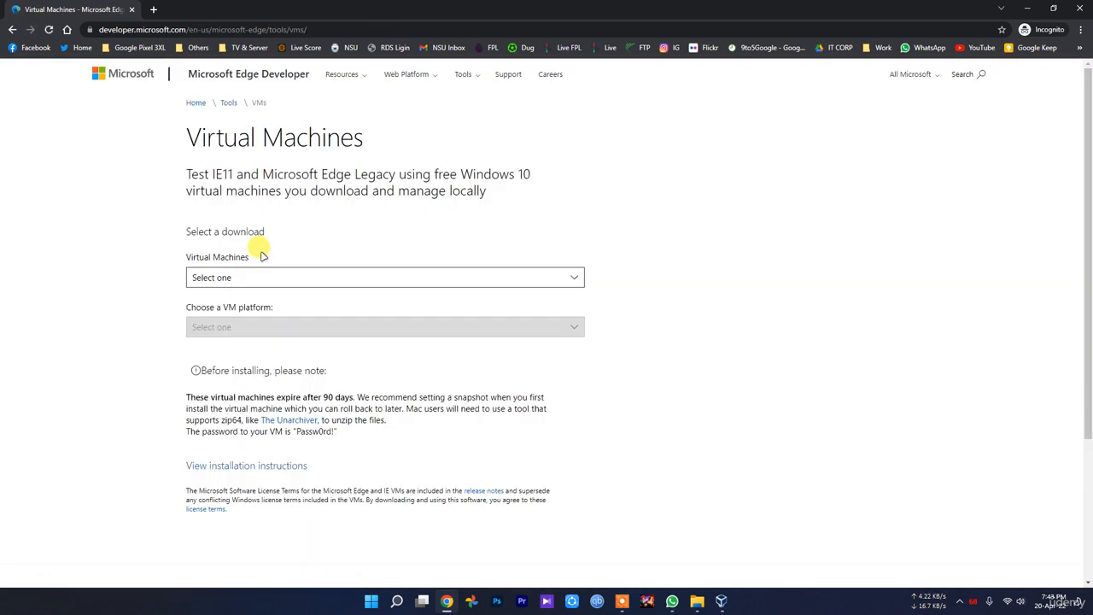
{"action": "left_click", "coordinate": [273, 278]}
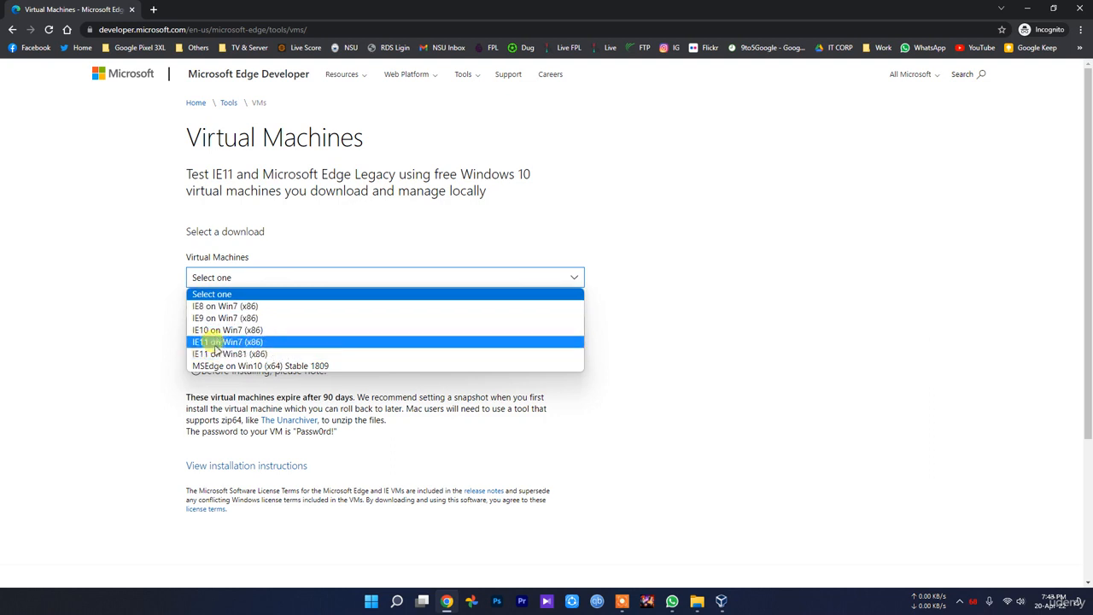
{"action": "left_click", "coordinate": [788, 398]}
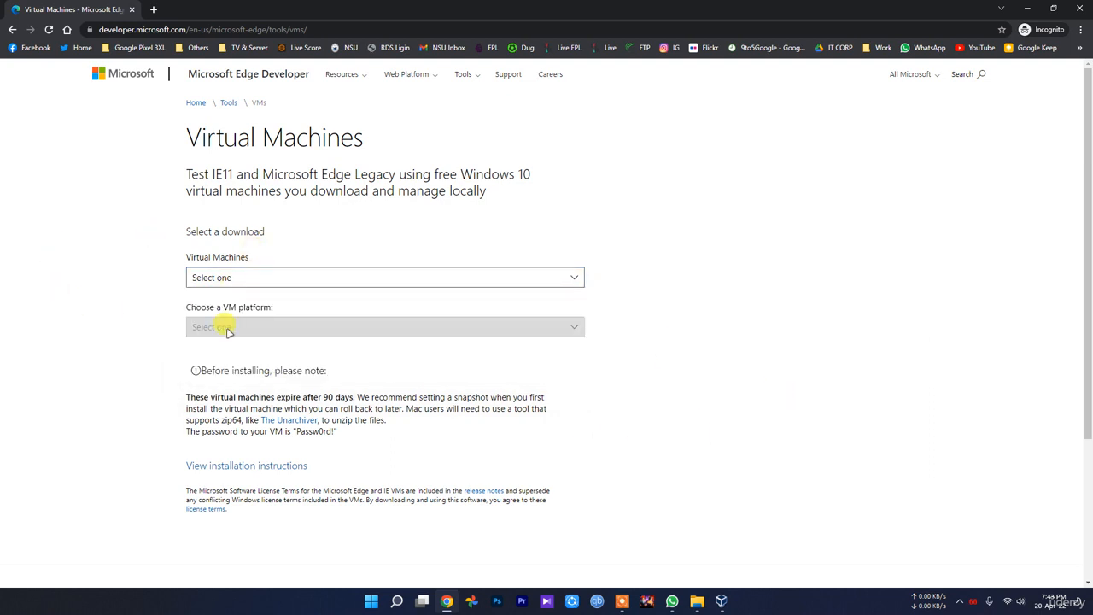
Open the Download a Windows virtual machine search result in a new tab and examine the Windows 11 Enterprise download size
{"action": "key", "text": "alt+Left"}
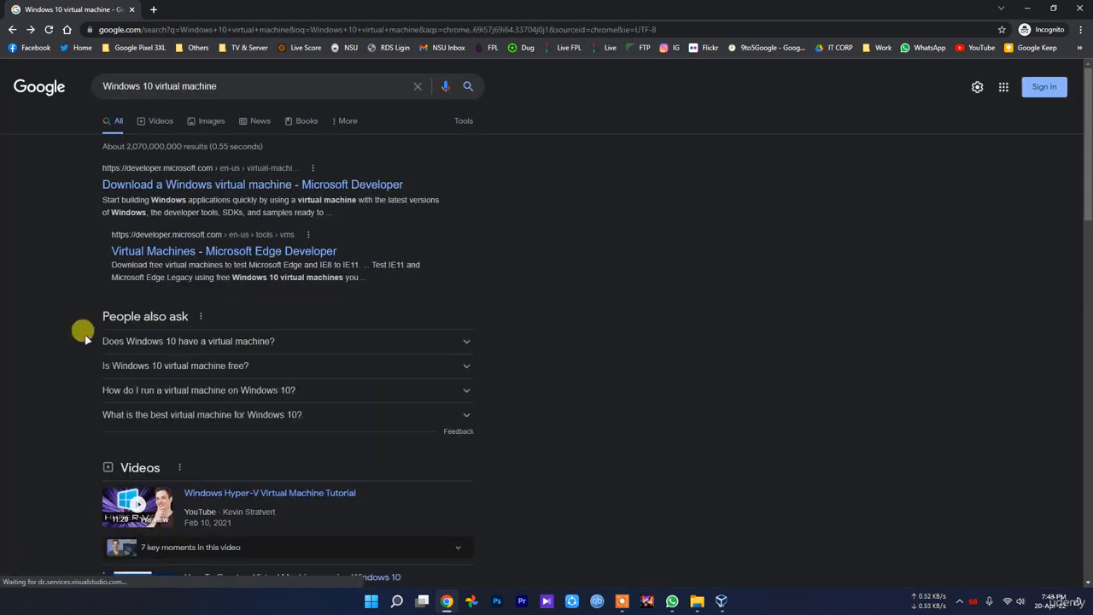
{"action": "middle_click", "coordinate": [214, 183]}
{"action": "key", "text": "ctrl+Tab"}
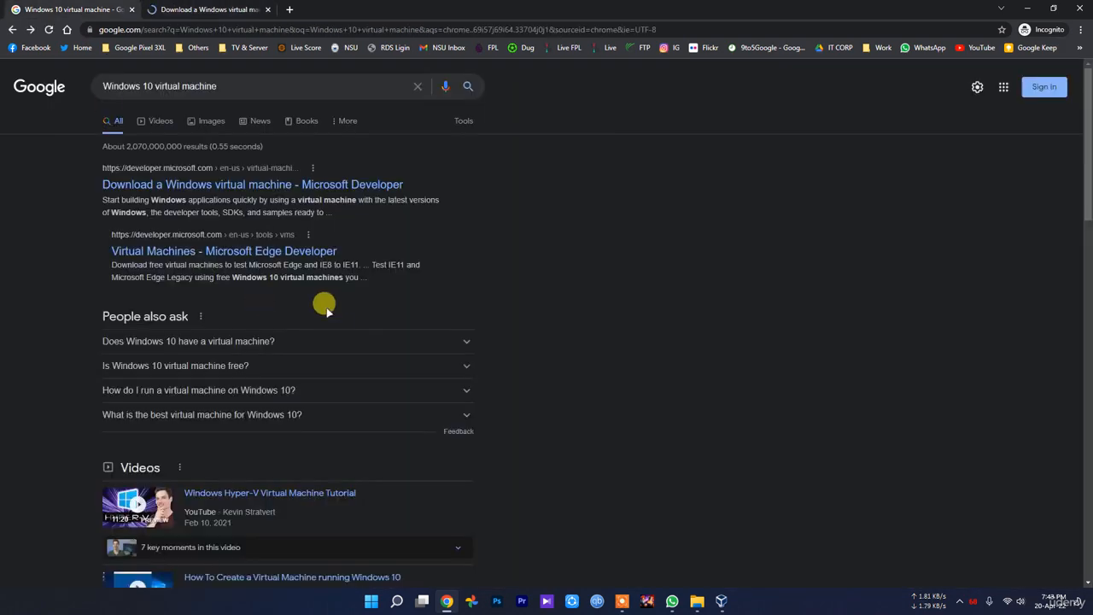
{"action": "key", "text": "ctrl+Tab"}
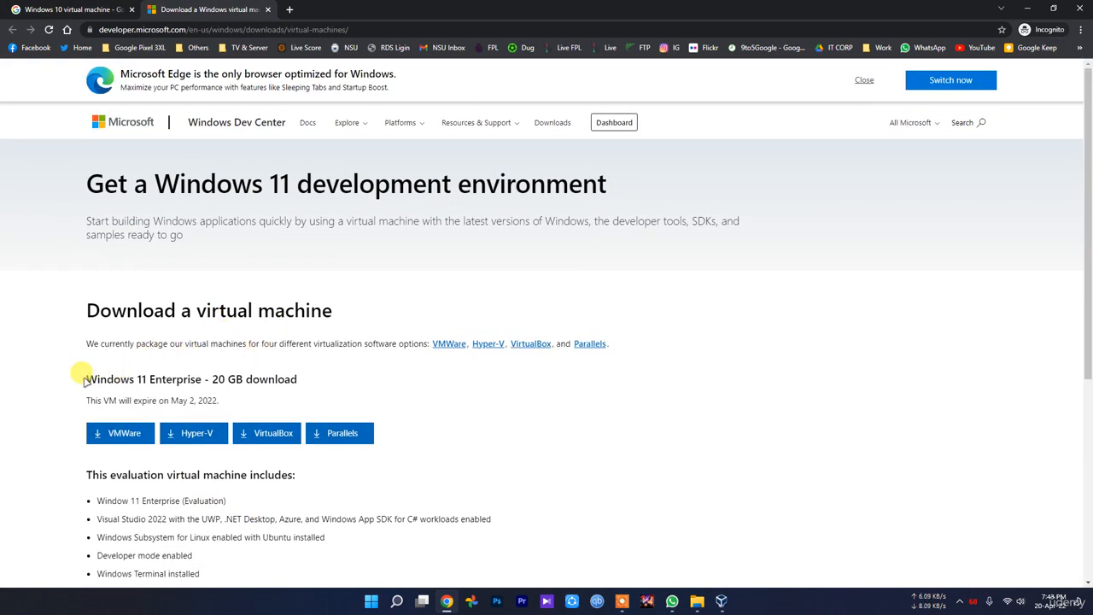
{"action": "left_click_drag", "start_coordinate": [86, 370], "coordinate": [203, 378]}
{"action": "left_click", "coordinate": [203, 378]}
{"action": "left_click_drag", "start_coordinate": [309, 378], "coordinate": [202, 373]}
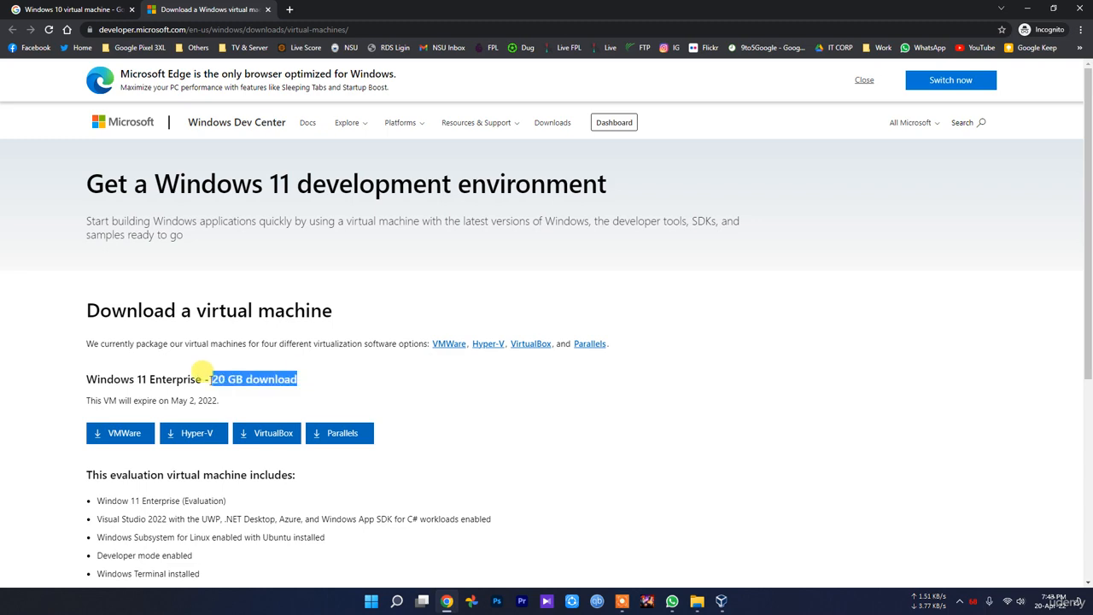
Try to download the VirtualBox version of the Windows 11 Enterprise virtual machine
{"action": "left_click", "coordinate": [268, 434]}
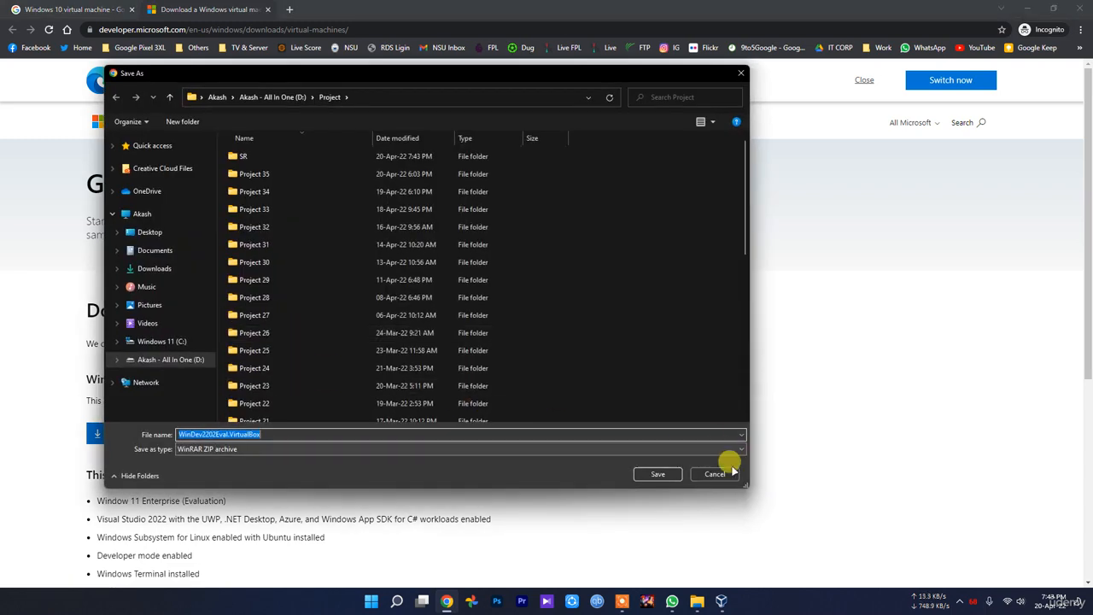
{"action": "left_click", "coordinate": [724, 470]}
{"action": "left_click", "coordinate": [298, 488]}
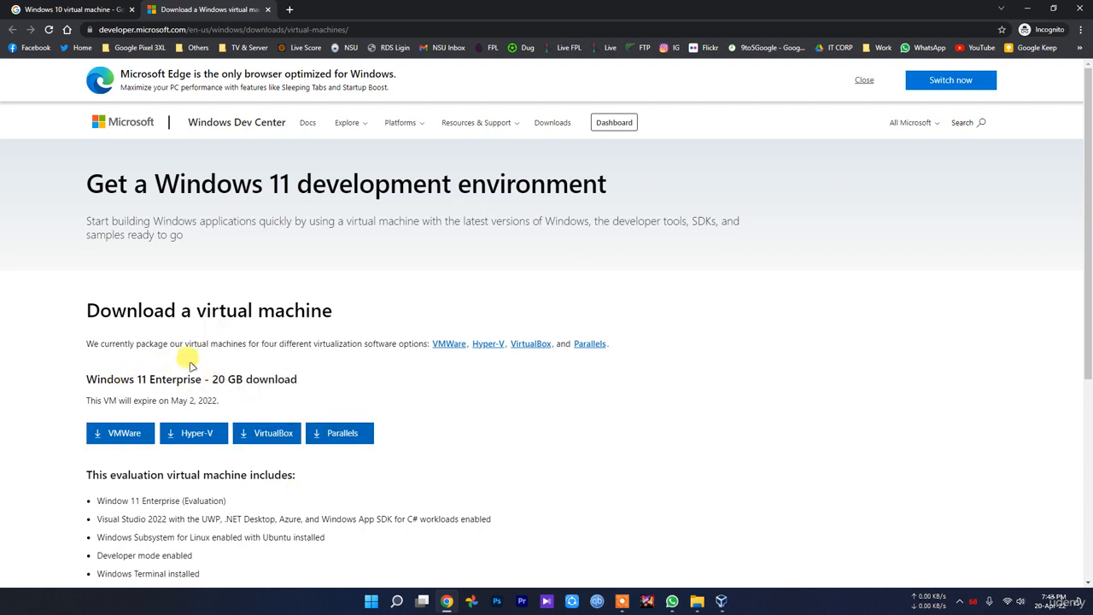
{"action": "left_click", "coordinate": [721, 600]}
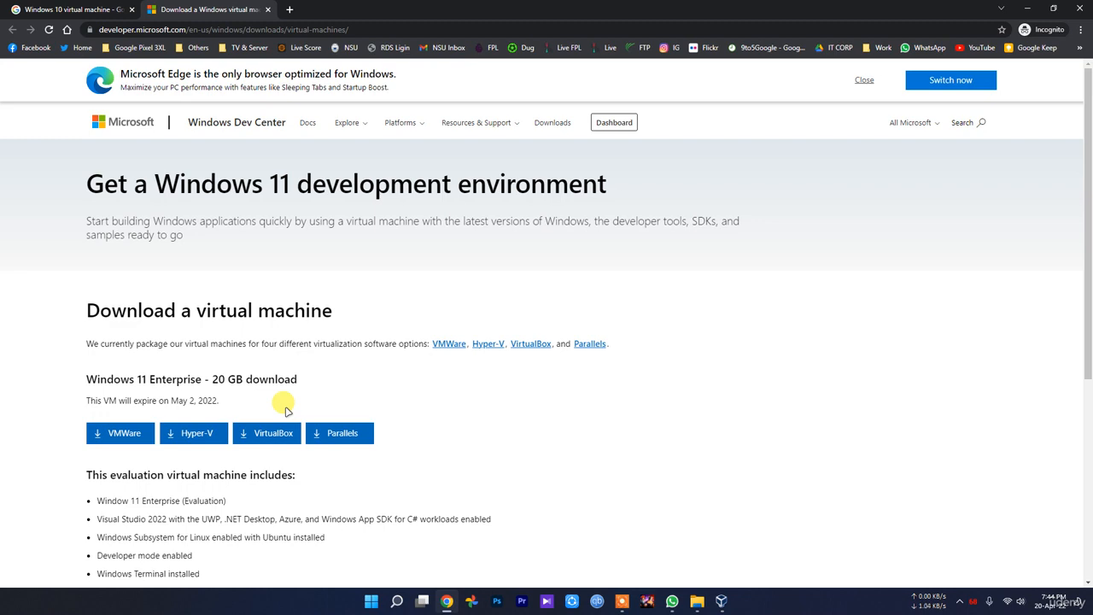
Open the Microsoft Edge Developer Virtual Machines page from the search results and close the Windows 11 download tab
{"action": "left_click", "coordinate": [30, 9]}
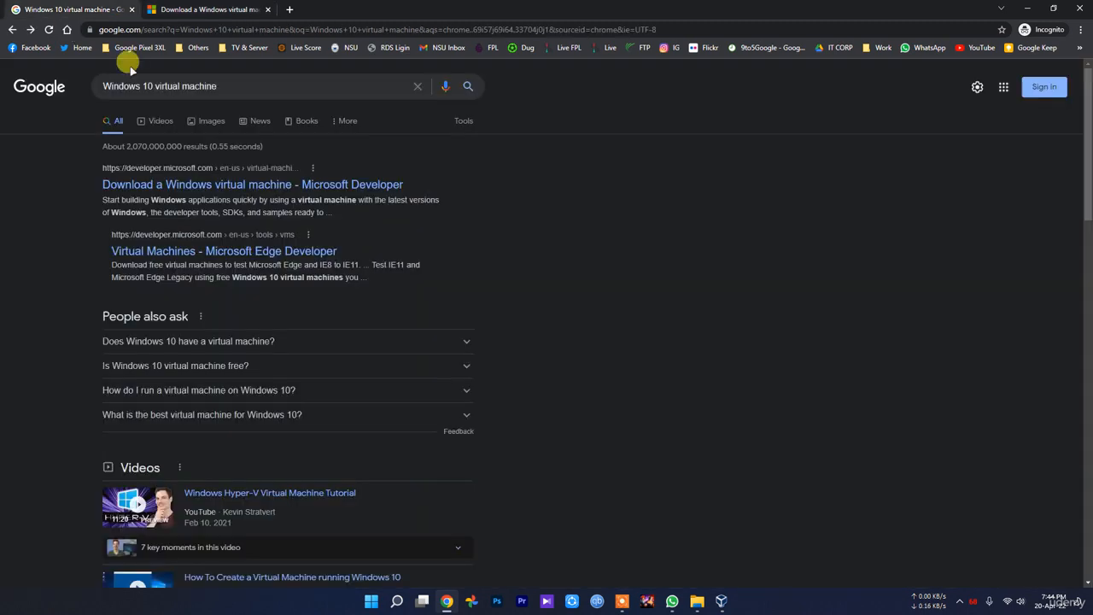
{"action": "left_click", "coordinate": [236, 251]}
{"action": "left_click", "coordinate": [256, 10]}
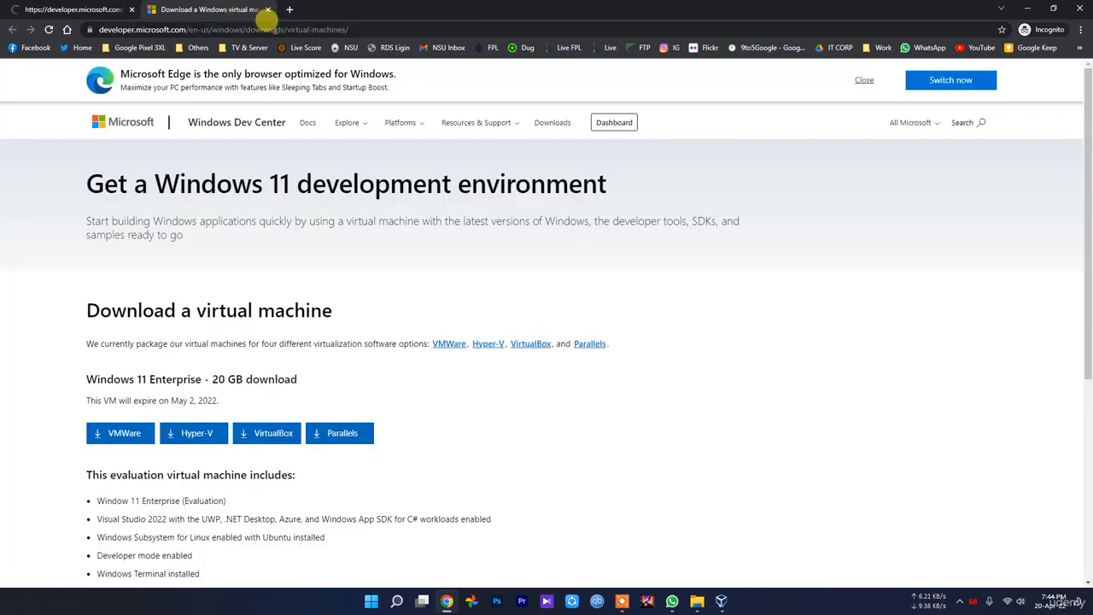
{"action": "left_click", "coordinate": [267, 9]}
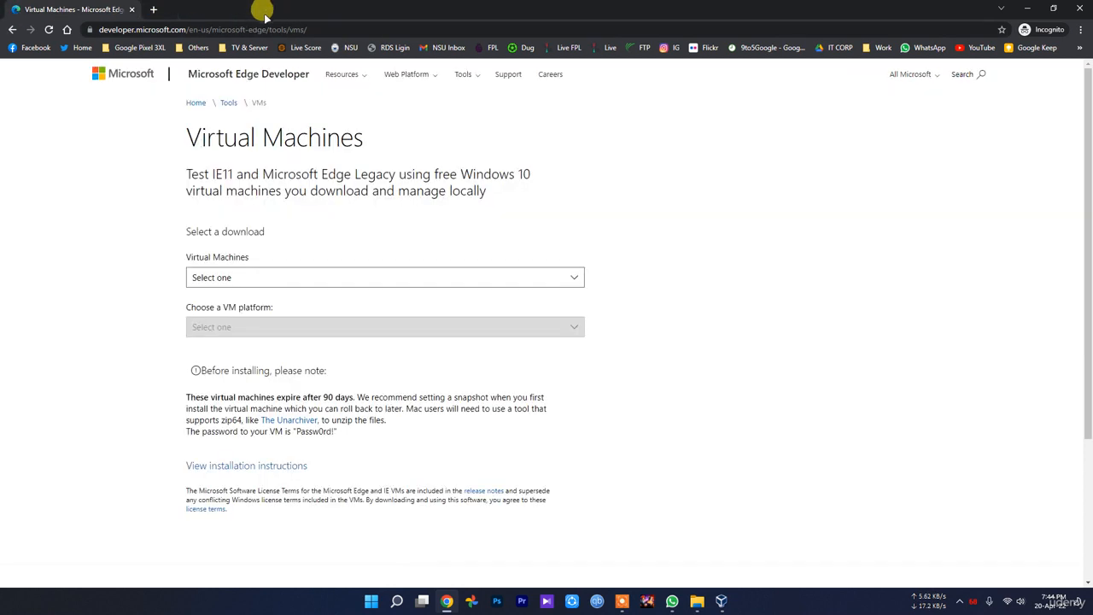
Select MSEdge on Win10 (x64) Stable 1809 with the VirtualBox platform, then request its zip download and cancel the save
{"action": "left_click", "coordinate": [256, 276]}
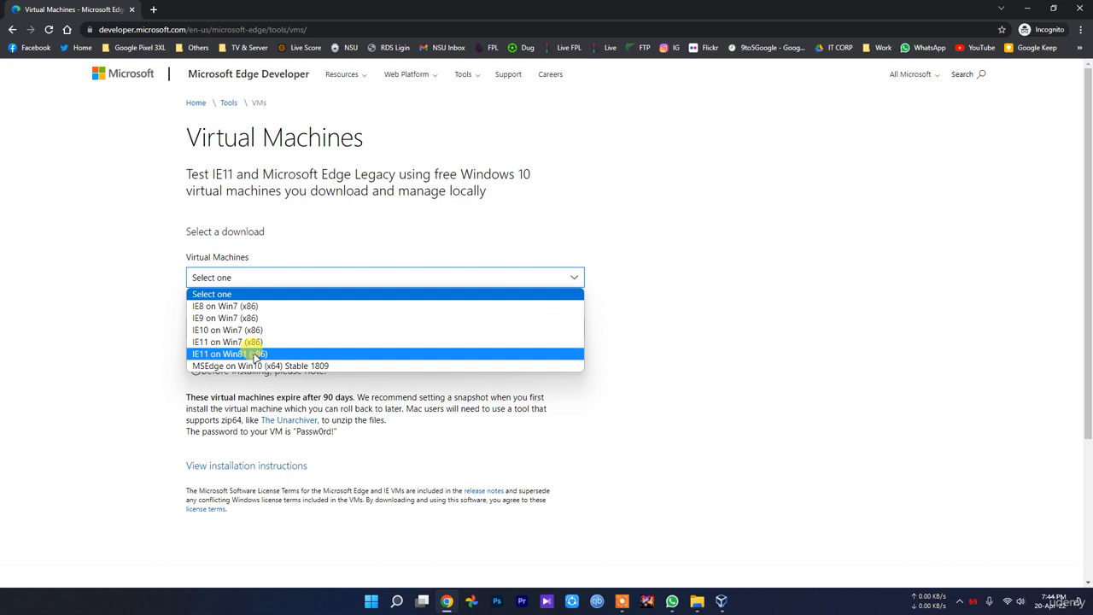
{"action": "left_click", "coordinate": [301, 367]}
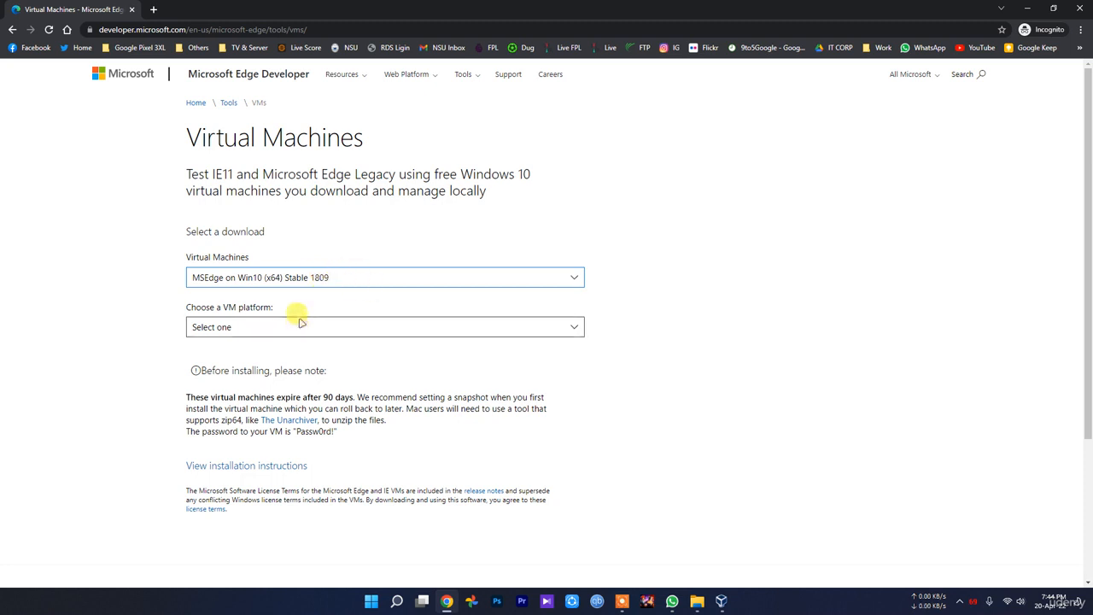
{"action": "left_click", "coordinate": [341, 280]}
{"action": "left_click", "coordinate": [341, 280]}
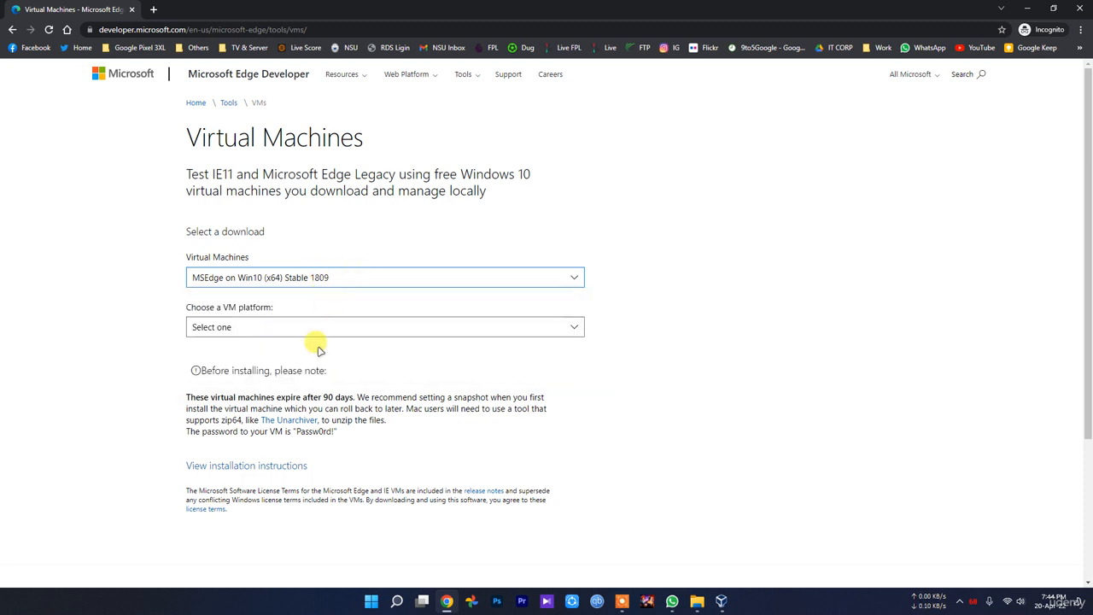
{"action": "left_click", "coordinate": [256, 325]}
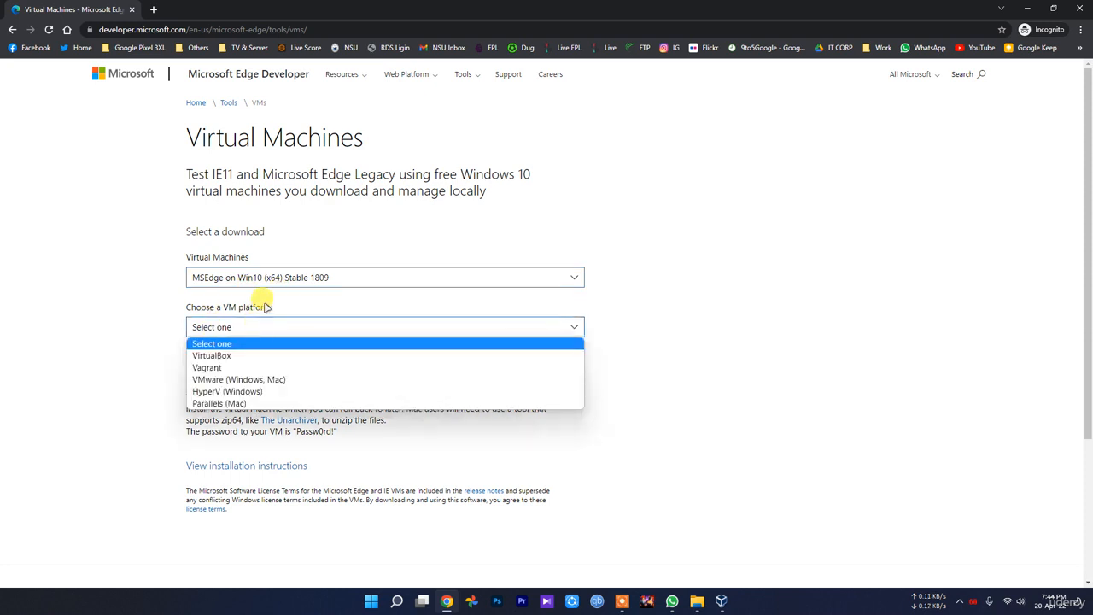
{"action": "left_click", "coordinate": [235, 357]}
{"action": "left_click", "coordinate": [224, 364]}
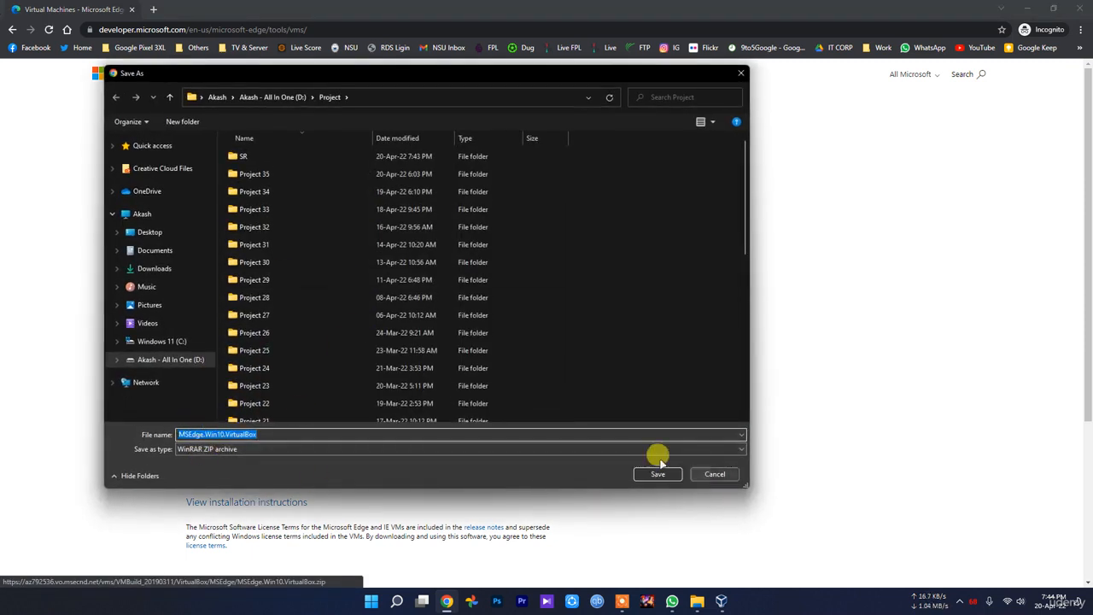
{"action": "left_click", "coordinate": [714, 473]}
Switch to File Explorer and open the MSEdge.Win10.VirtualBox folder to check the extracted virtual machine file
{"action": "left_click", "coordinate": [696, 601]}
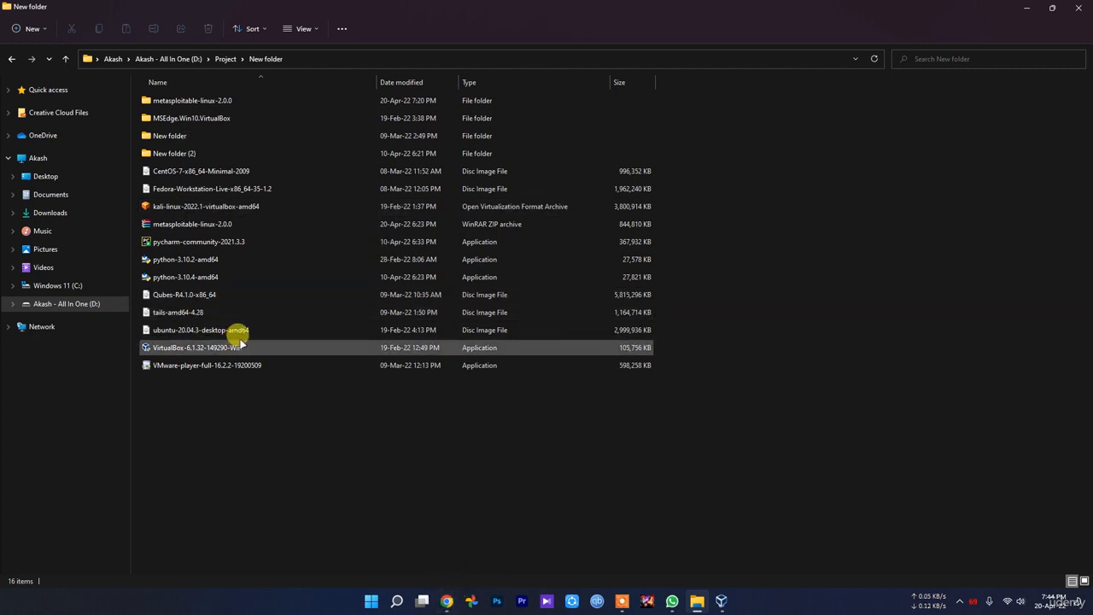
{"action": "double_click", "coordinate": [217, 117]}
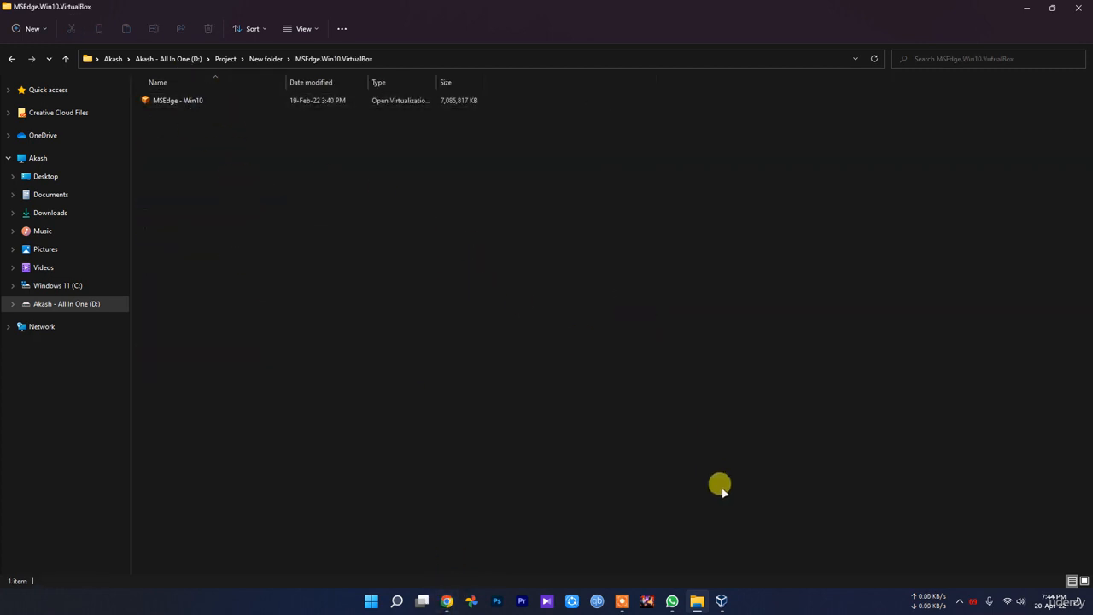
{"action": "left_click", "coordinate": [722, 600]}
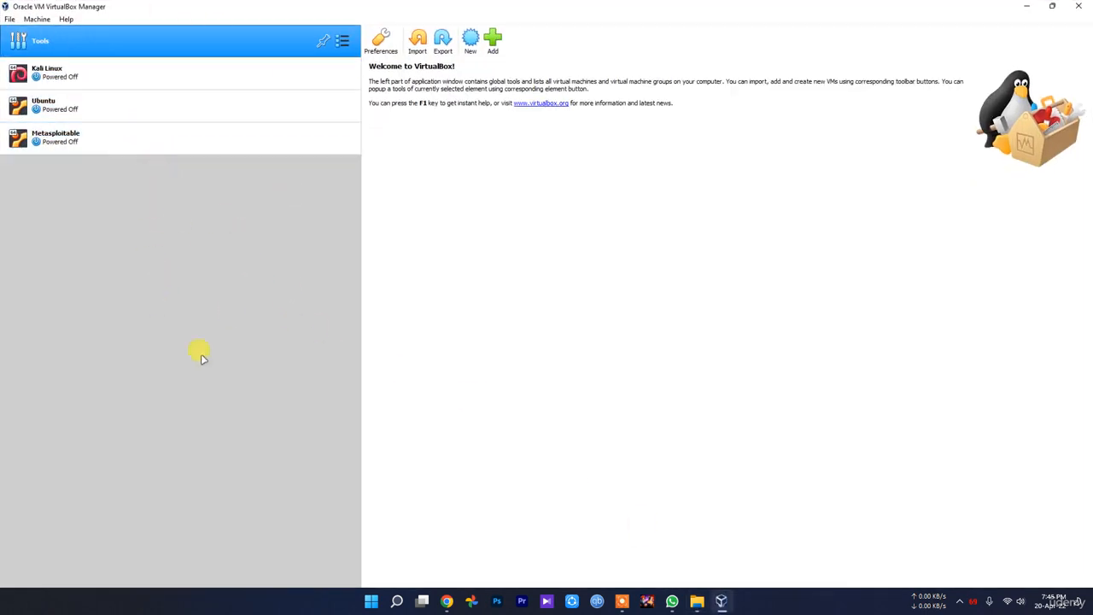
{"action": "left_click", "coordinate": [699, 600]}
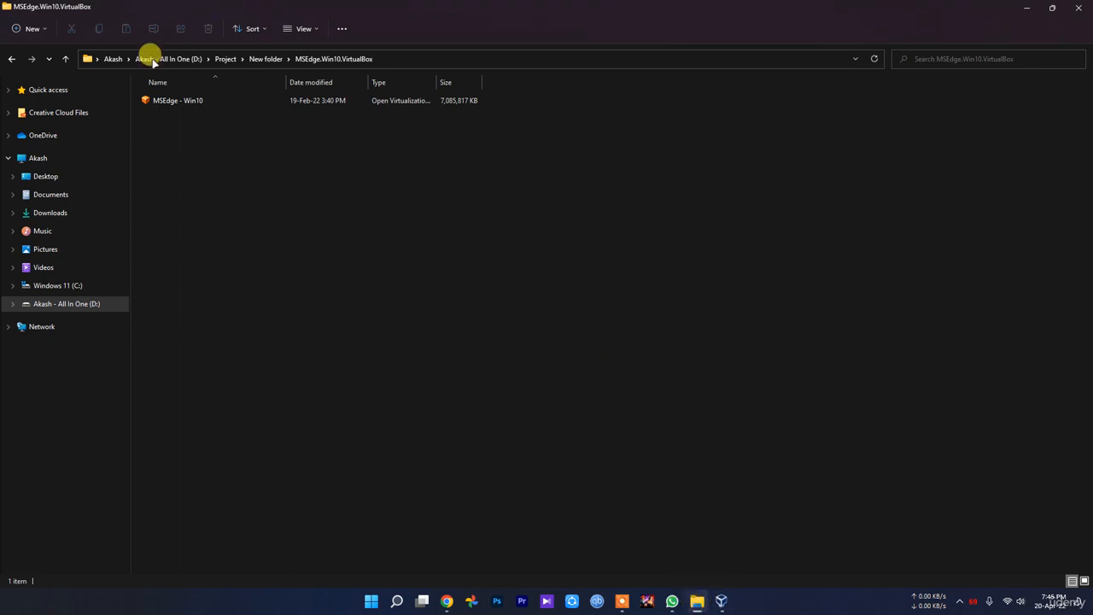
{"action": "left_click", "coordinate": [448, 597]}
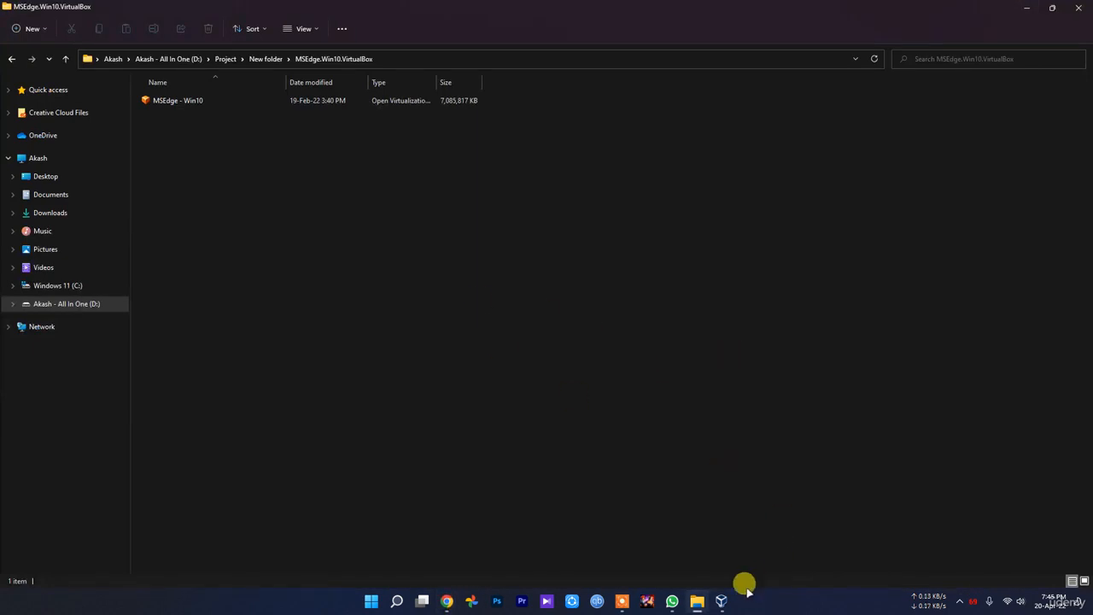
Start a new VirtualBox machine named Windows 10 with type Microsoft Windows and version Windows 10 (64-bit)
{"action": "left_click", "coordinate": [721, 599]}
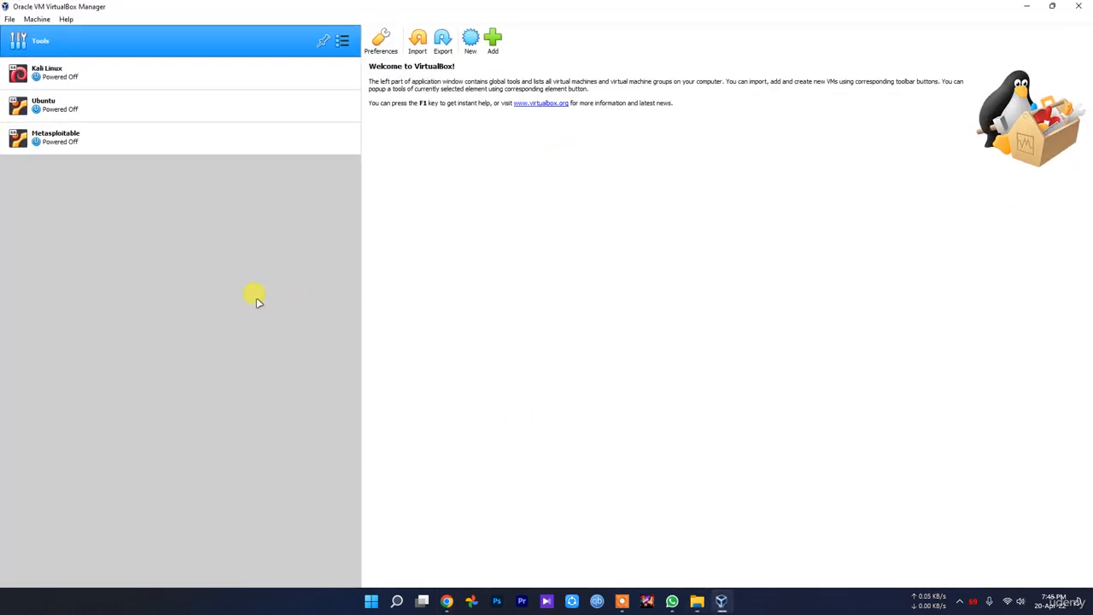
{"action": "left_click", "coordinate": [471, 43]}
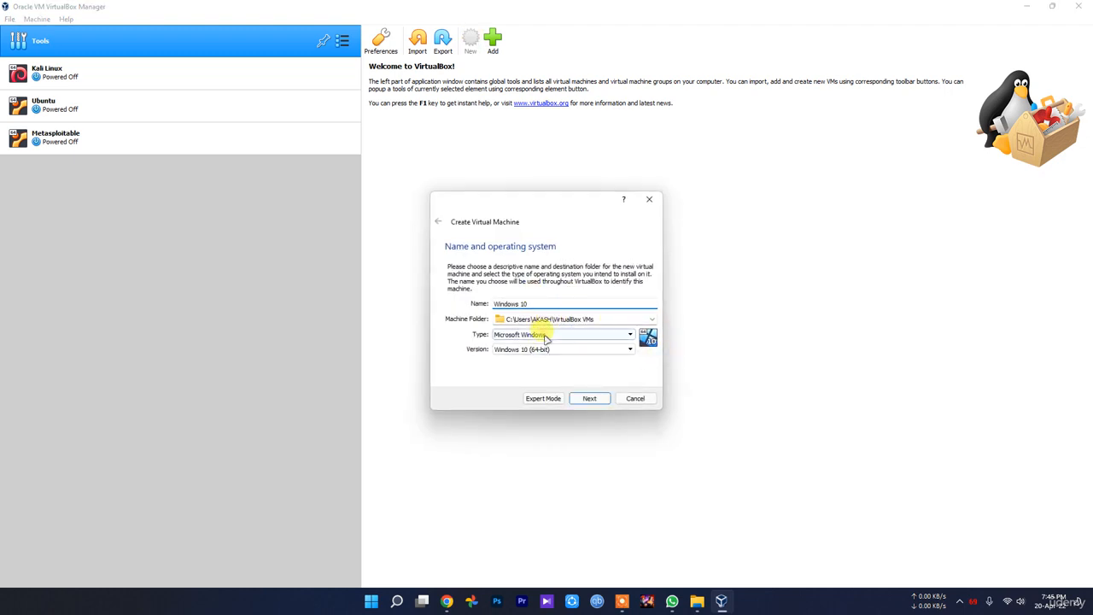
{"action": "left_click", "coordinate": [547, 335]}
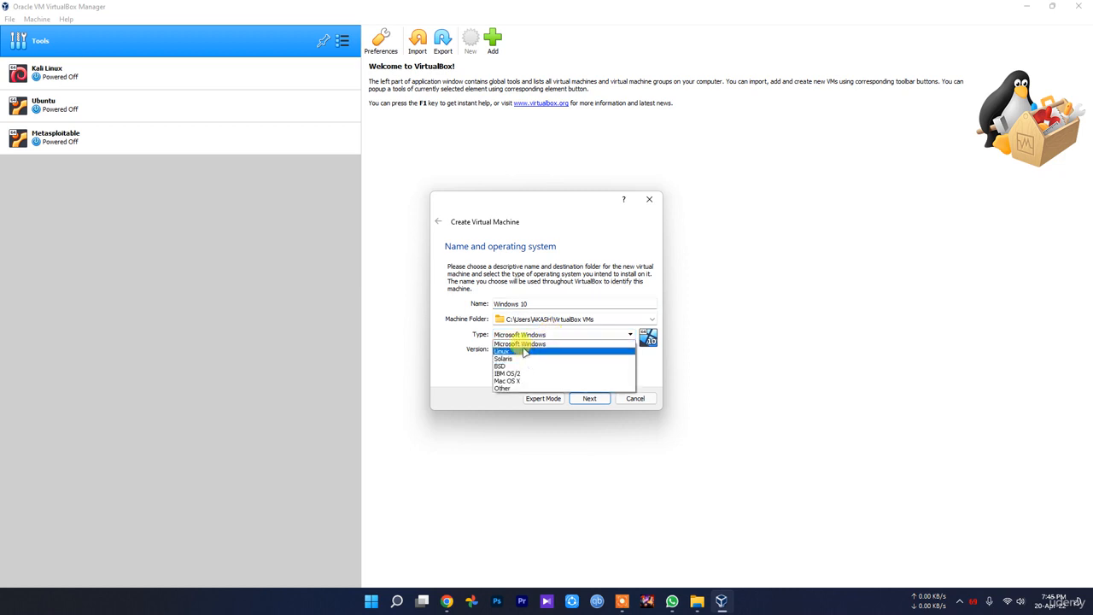
{"action": "left_click", "coordinate": [521, 343]}
{"action": "left_click", "coordinate": [539, 350]}
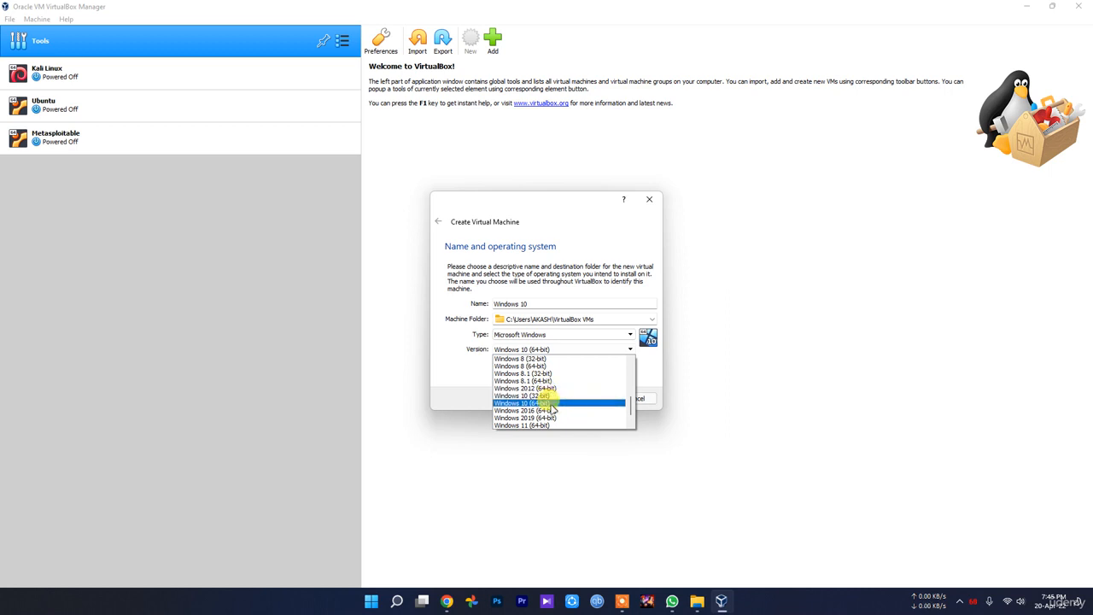
{"action": "left_click", "coordinate": [552, 405]}
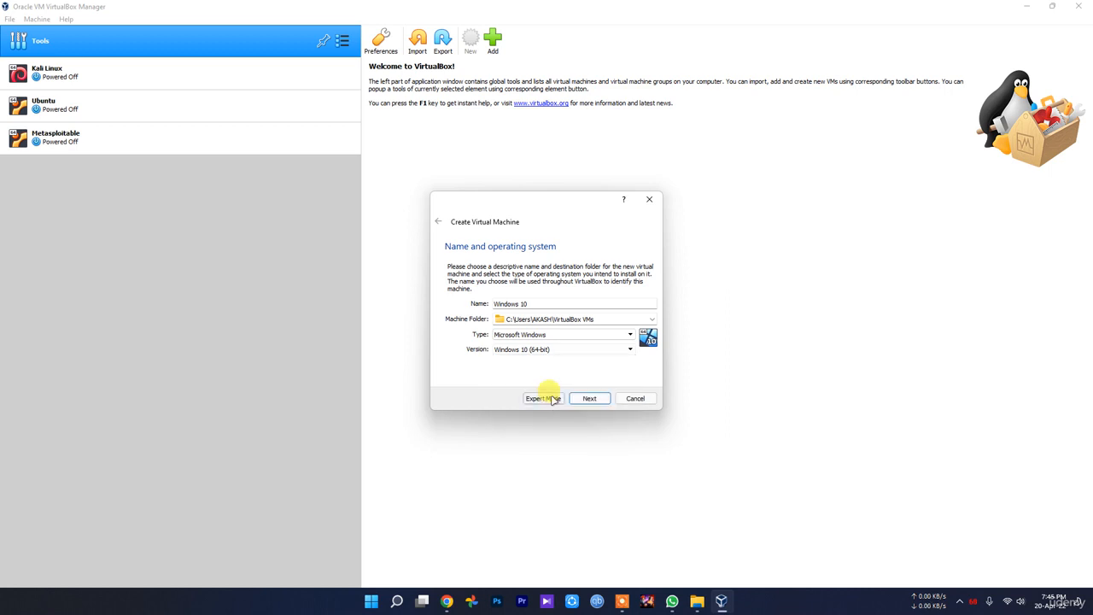
{"action": "left_click", "coordinate": [547, 354]}
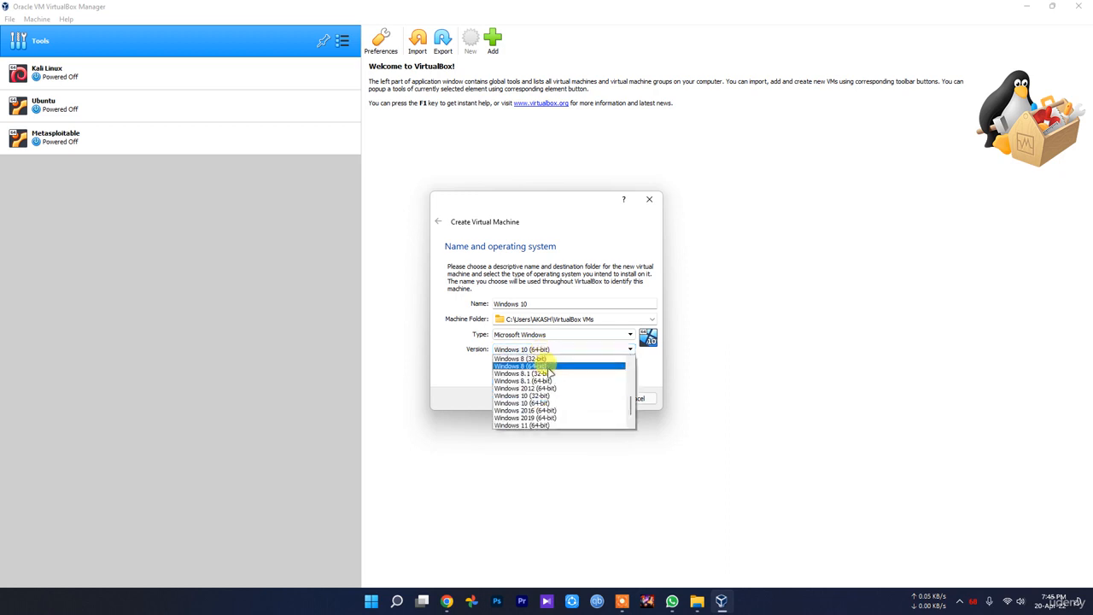
{"action": "left_click", "coordinate": [441, 381]}
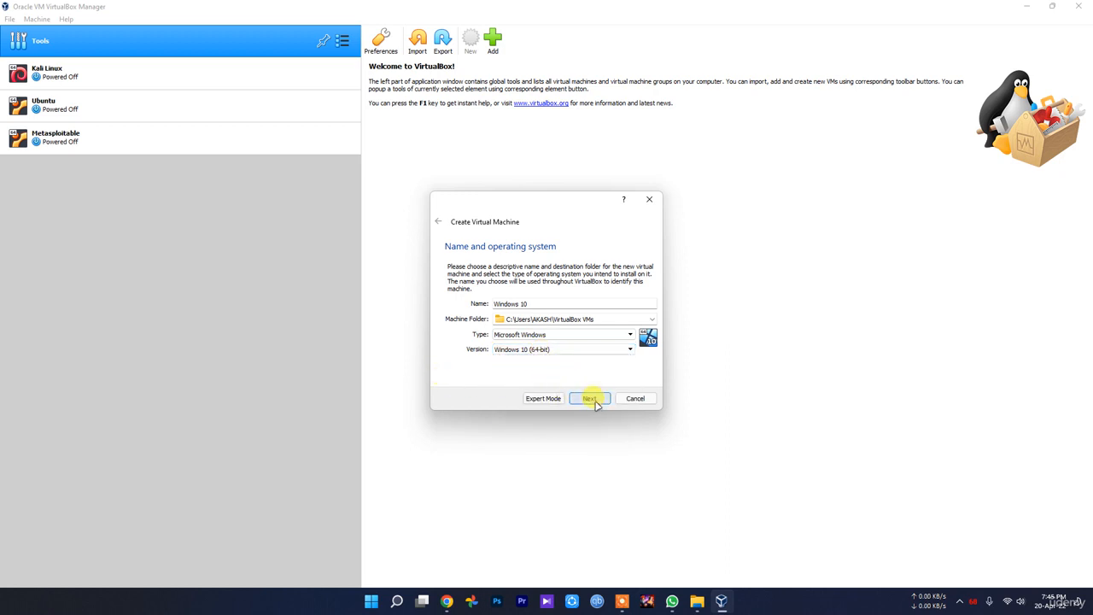
Look at the machine folder choices, and in File Explorer browse drive C to the user's VirtualBox VMs folder to check its contents
{"action": "left_click", "coordinate": [651, 321]}
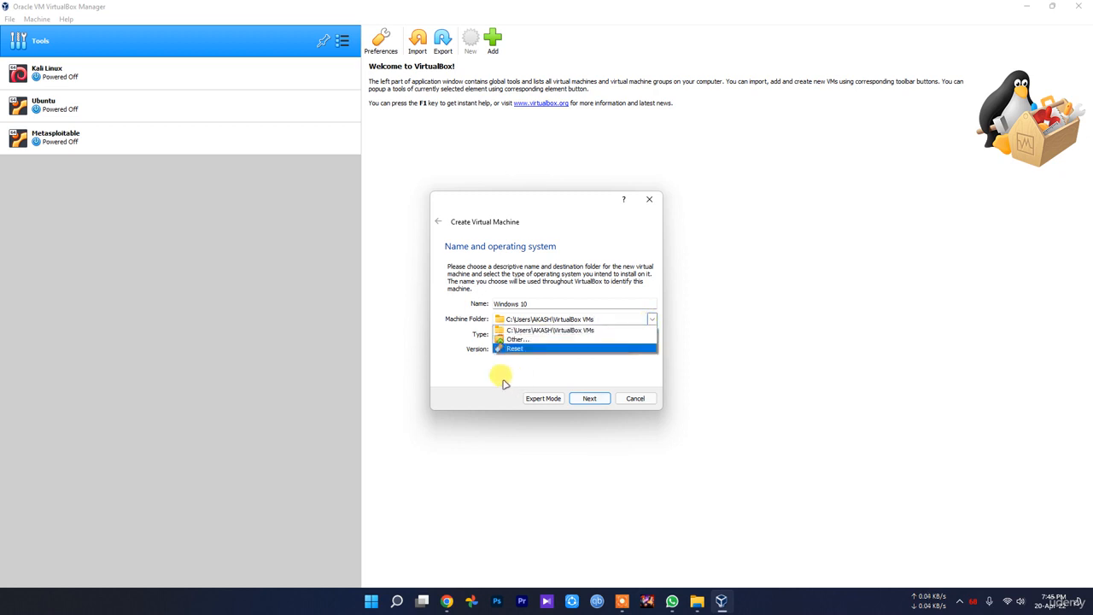
{"action": "left_click", "coordinate": [502, 381]}
{"action": "left_click", "coordinate": [524, 320]}
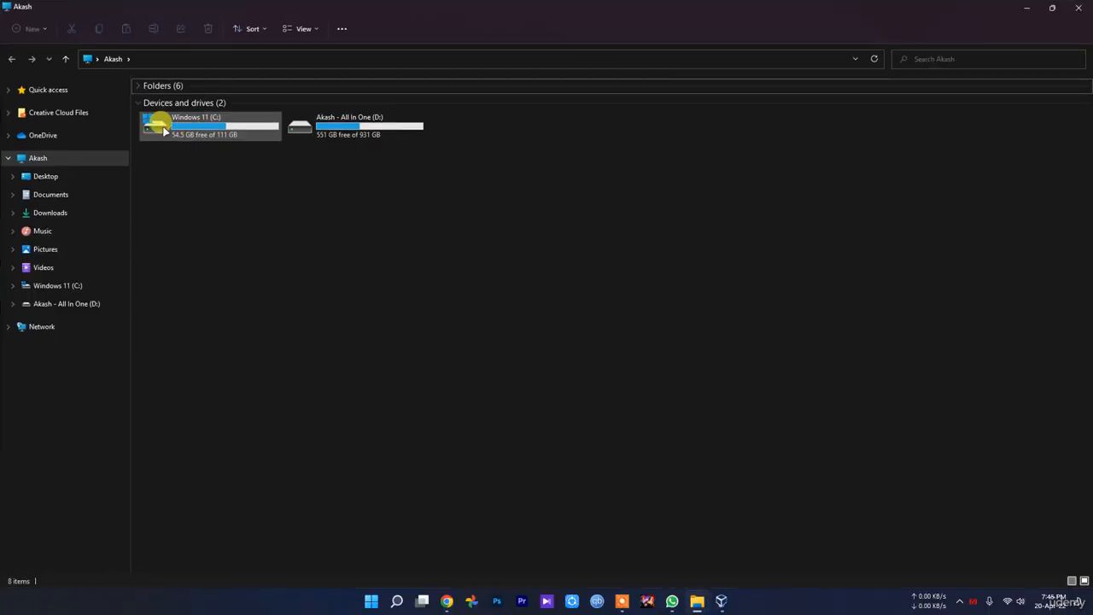
{"action": "double_click", "coordinate": [162, 122]}
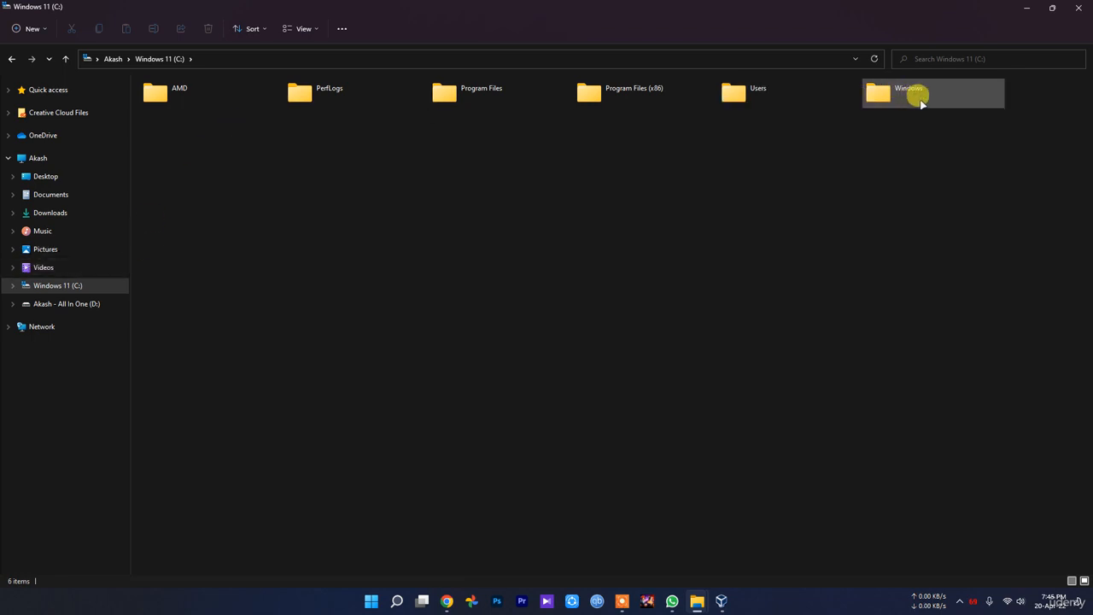
{"action": "double_click", "coordinate": [788, 90]}
{"action": "double_click", "coordinate": [205, 102]}
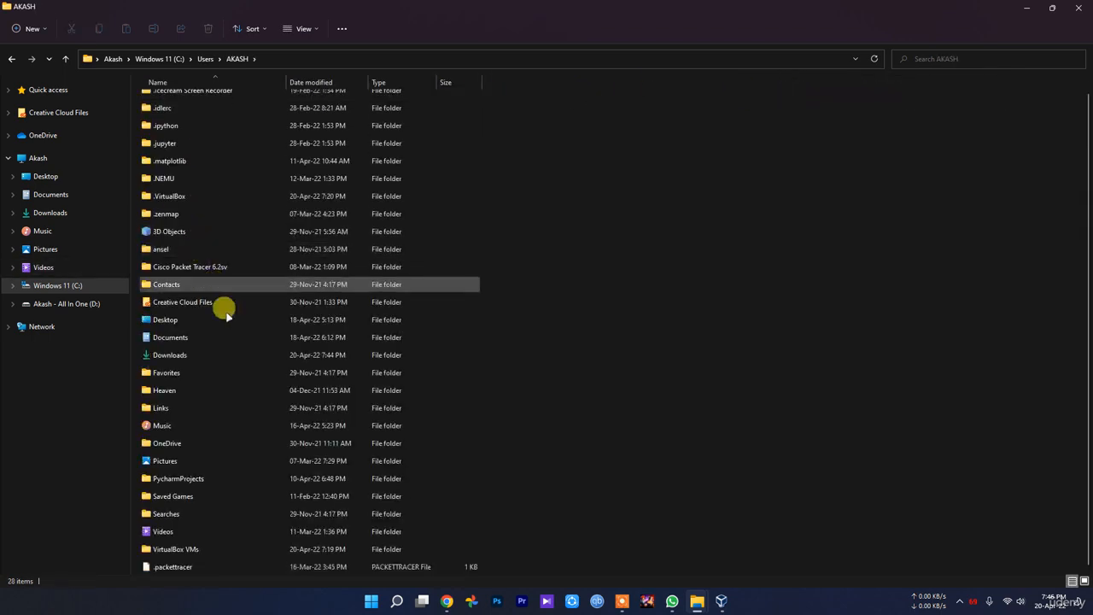
{"action": "double_click", "coordinate": [181, 552]}
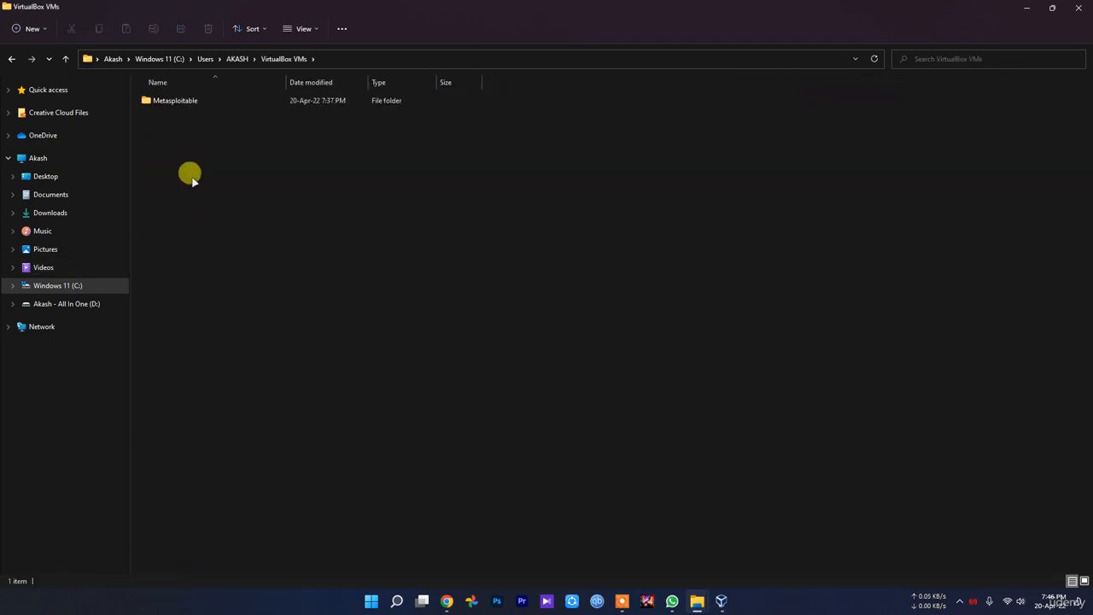
{"action": "left_click", "coordinate": [186, 101]}
Return to the drives overview in File Explorer and open drive D to look at its folders
{"action": "key", "text": "alt+Left"}
{"action": "key", "text": "alt+Left"}
{"action": "key", "text": "alt+Left"}
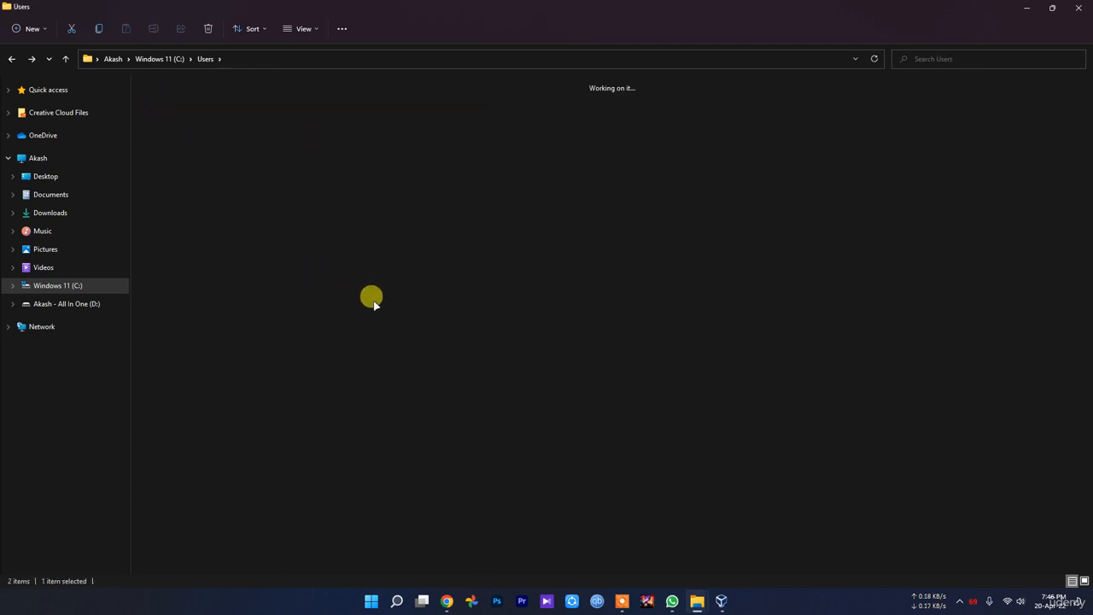
{"action": "key", "text": "alt+Left"}
{"action": "key", "text": "alt+Left"}
{"action": "left_click", "coordinate": [334, 128]}
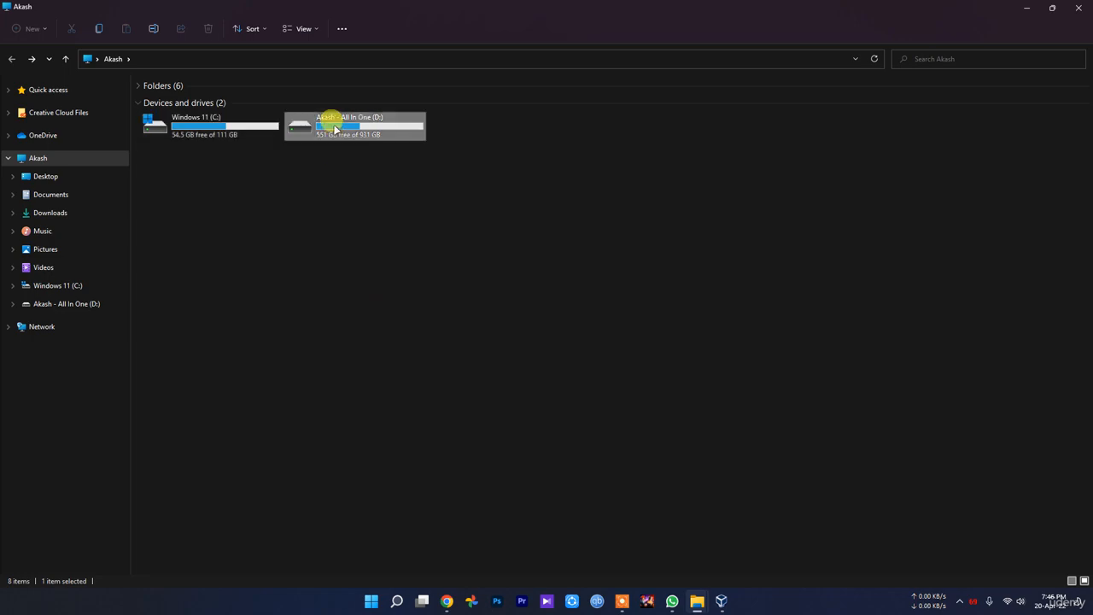
{"action": "double_click", "coordinate": [334, 128]}
{"action": "mouse_move", "coordinate": [961, 573]}
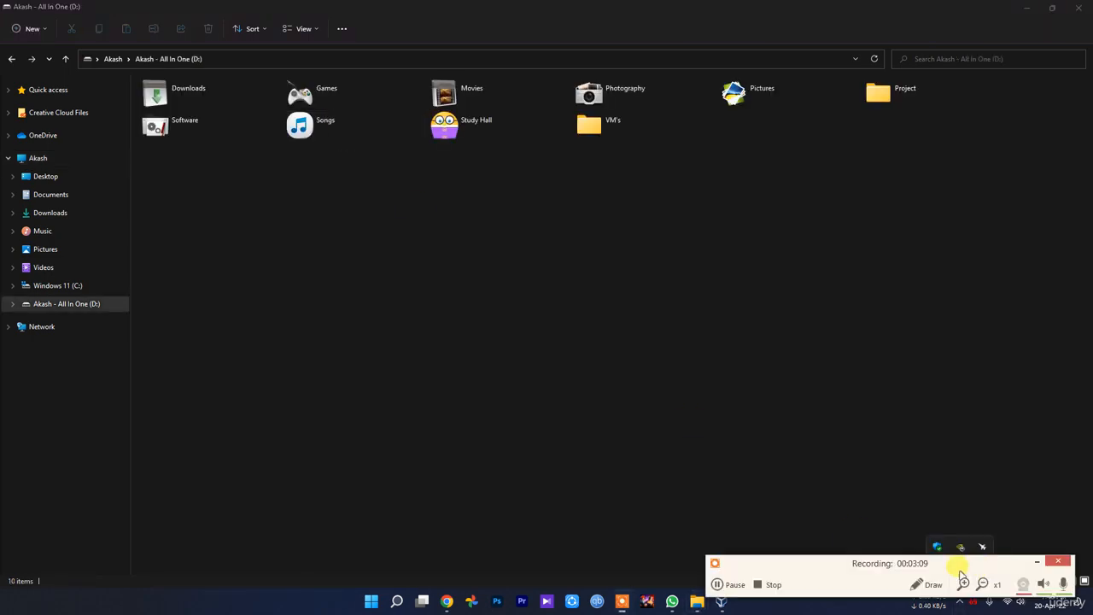
{"action": "left_click", "coordinate": [733, 587]}
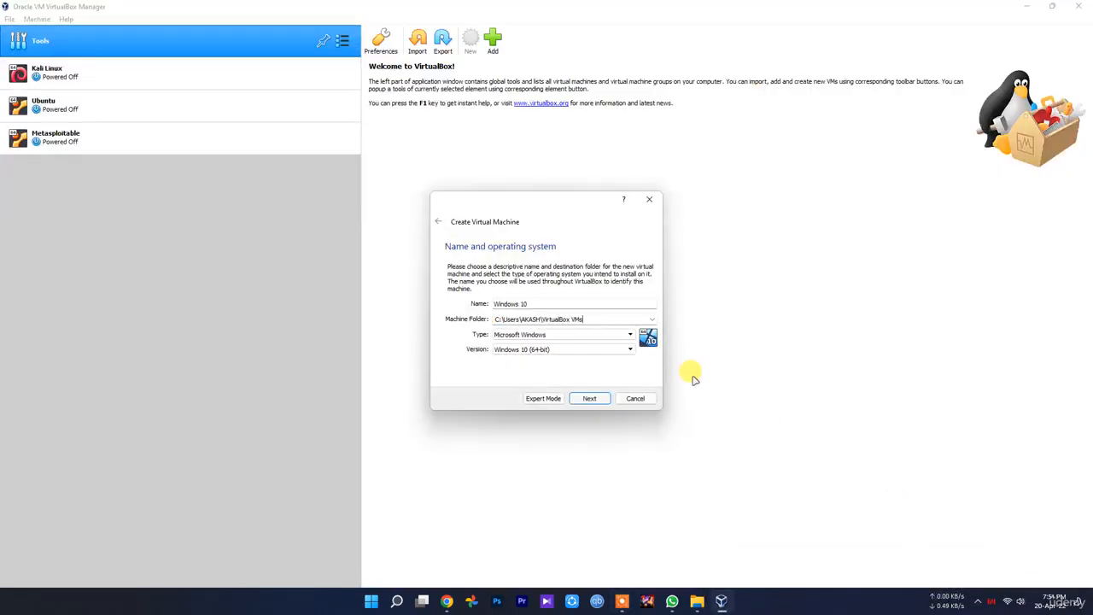
Set the new machine's folder to VM's on drive D and continue to the memory size page
{"action": "left_click", "coordinate": [651, 321]}
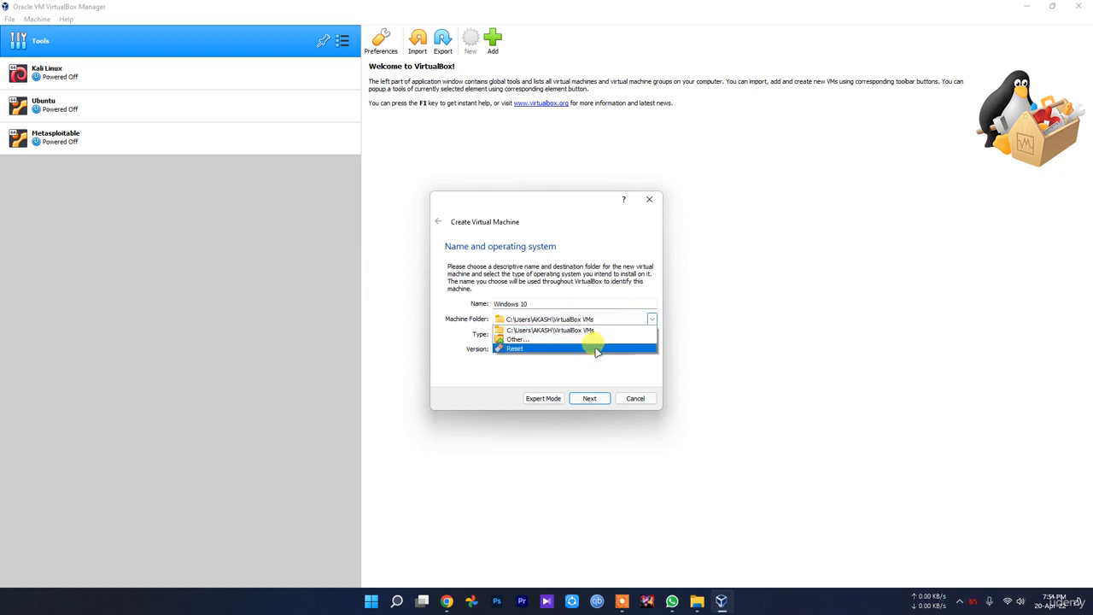
{"action": "left_click", "coordinate": [589, 344]}
{"action": "scroll", "coordinate": [483, 401], "scroll_direction": "down", "scroll_amount": 2}
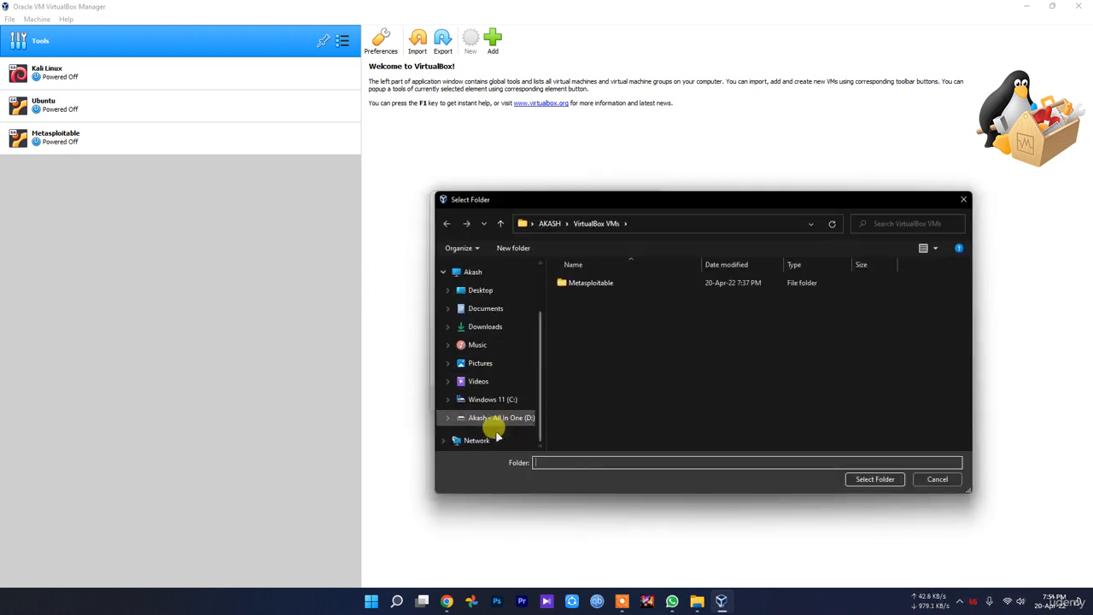
{"action": "left_click", "coordinate": [525, 418]}
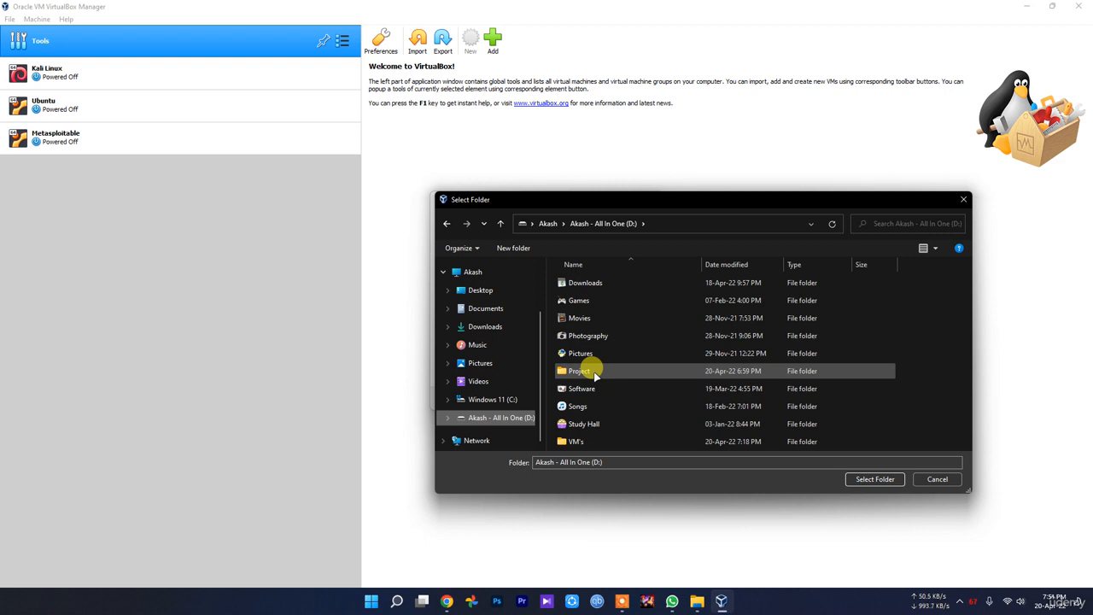
{"action": "double_click", "coordinate": [598, 441]}
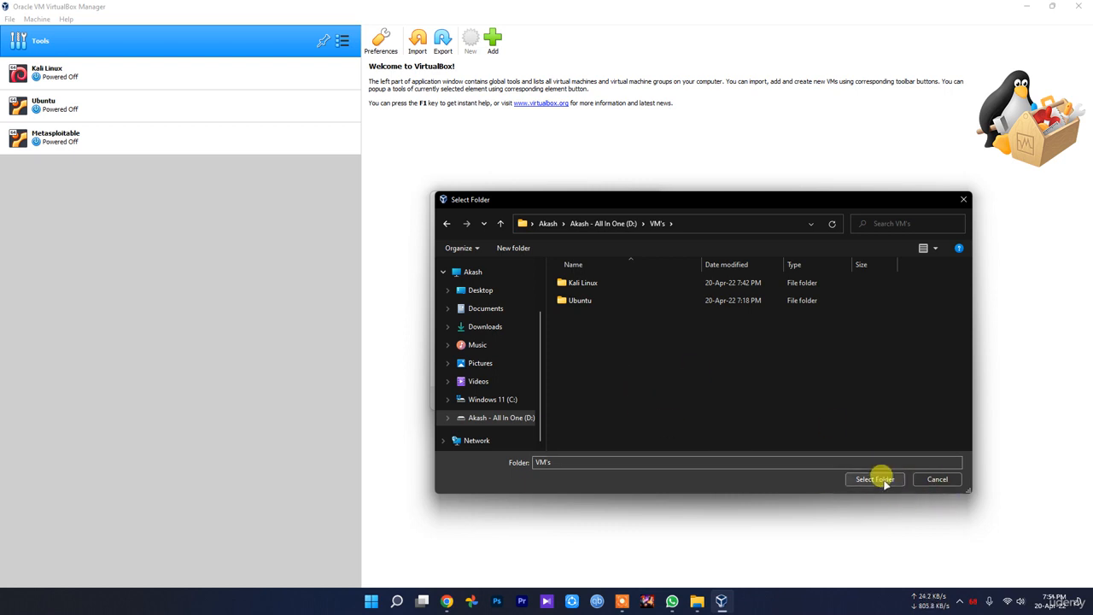
{"action": "left_click", "coordinate": [879, 479]}
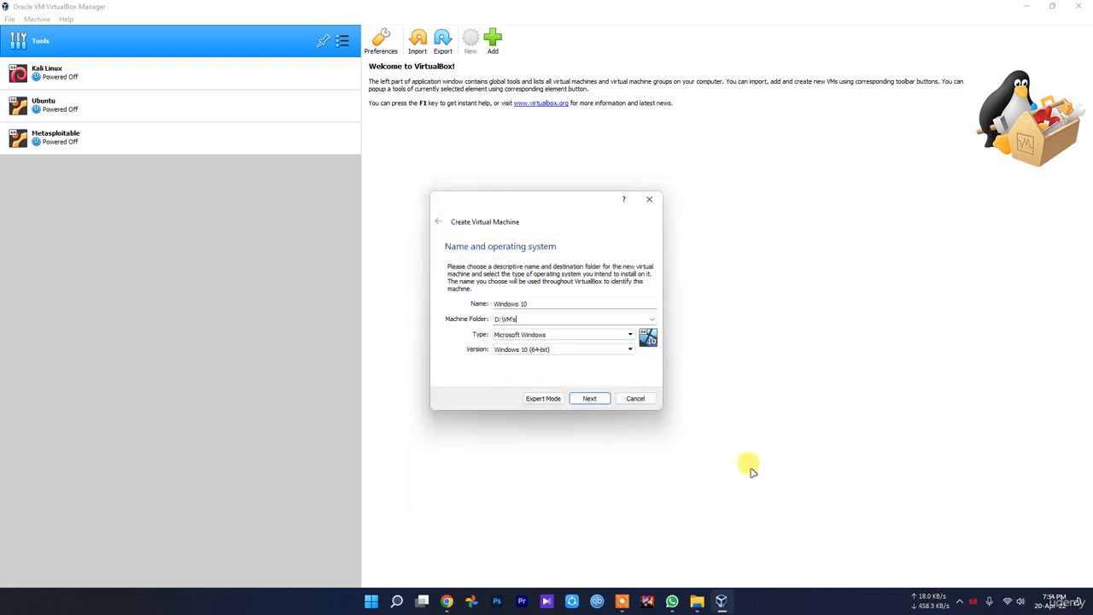
{"action": "left_click", "coordinate": [591, 398]}
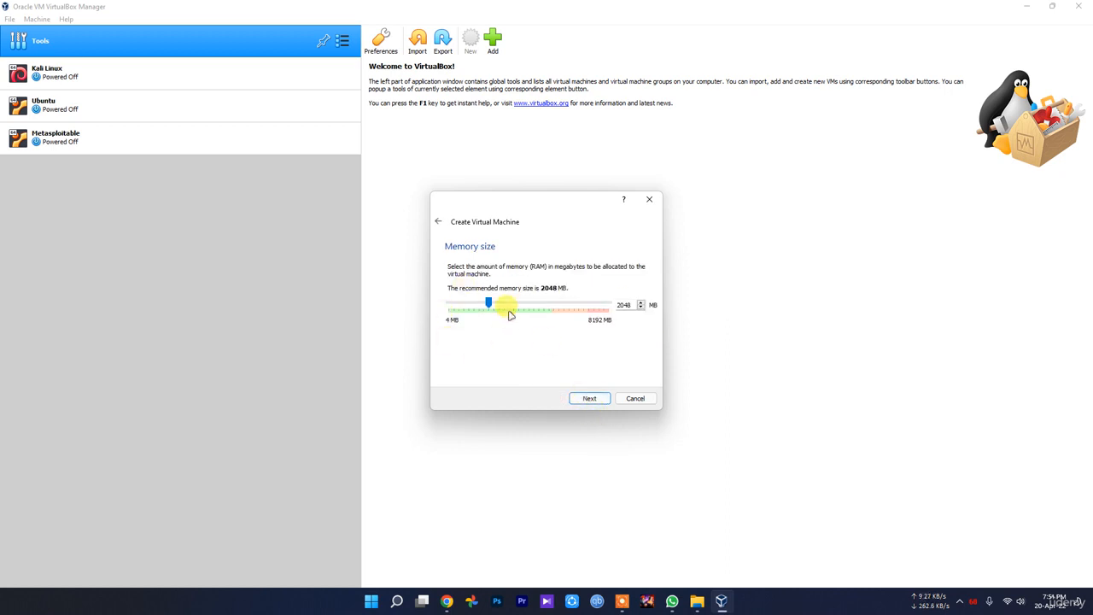
Set the memory size to 2048 MB after trying 5132 MB, and continue to the hard disk page
{"action": "left_click_drag", "start_coordinate": [488, 302], "coordinate": [548, 313]}
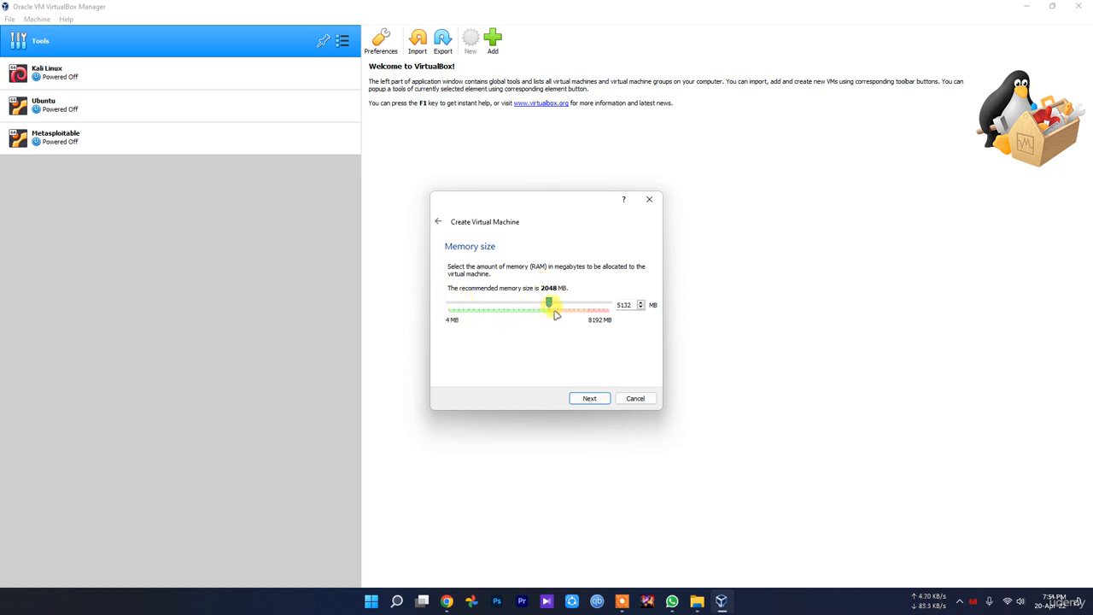
{"action": "left_click_drag", "start_coordinate": [549, 302], "coordinate": [489, 303]}
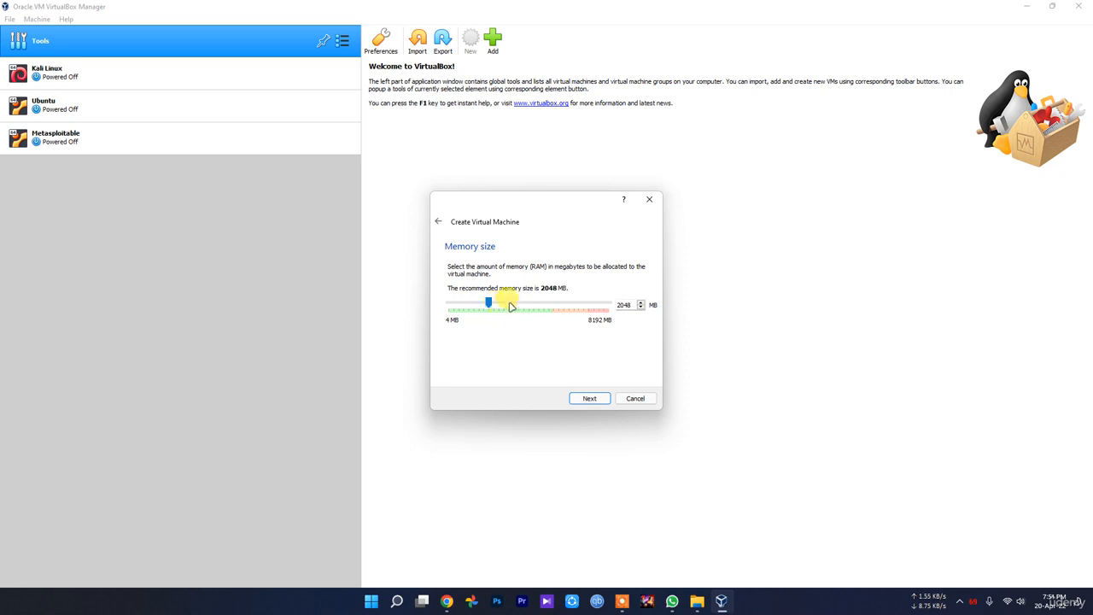
{"action": "left_click", "coordinate": [590, 398]}
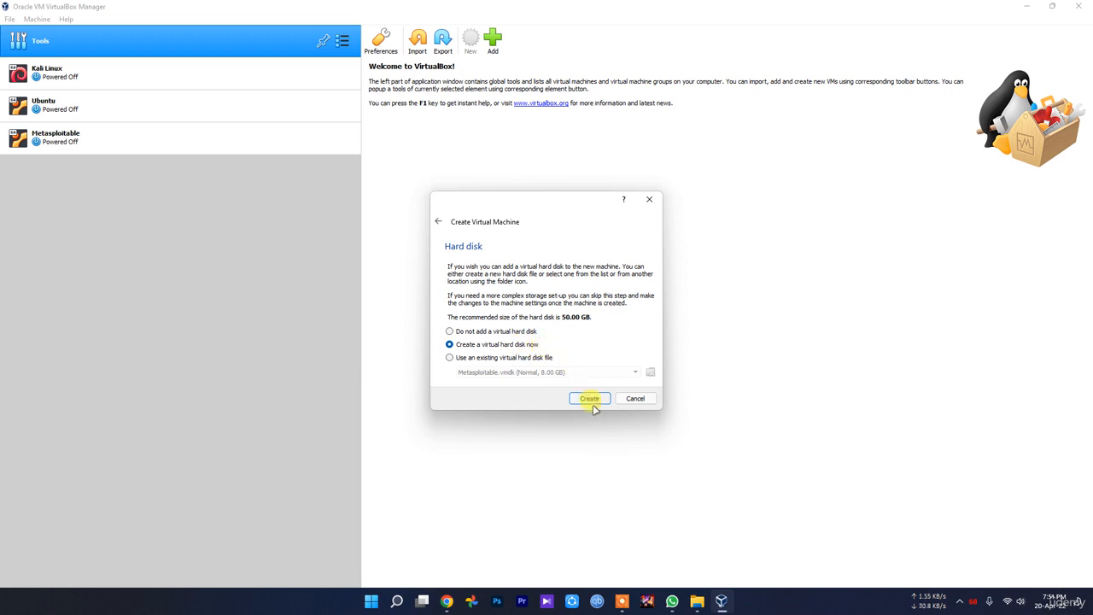
Switch to File Explorer, inspect the general, security and detail properties of the MSEdge - Win10 file, and return to VirtualBox
{"action": "left_click", "coordinate": [697, 600]}
{"action": "mouse_move", "coordinate": [617, 541]}
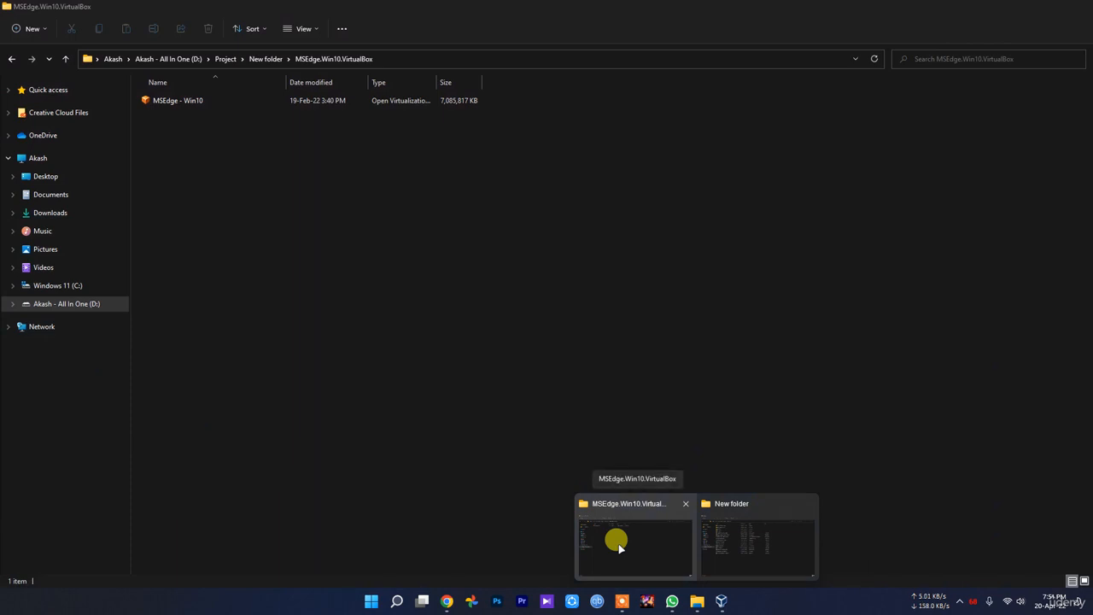
{"action": "left_click", "coordinate": [620, 547]}
{"action": "left_click", "coordinate": [196, 95]}
{"action": "right_click", "coordinate": [203, 102]}
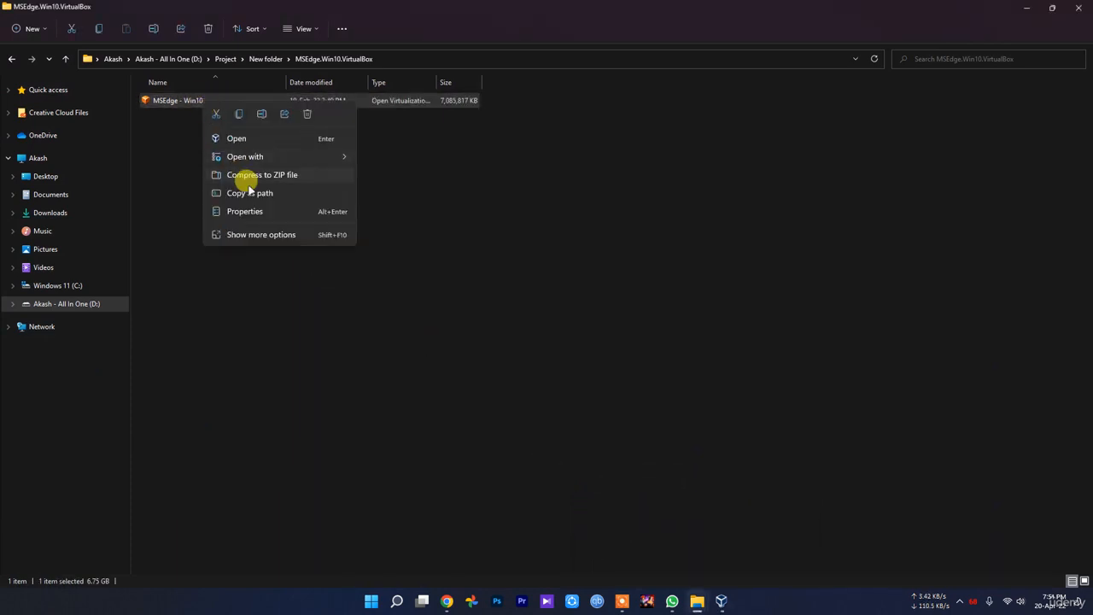
{"action": "left_click", "coordinate": [261, 211]}
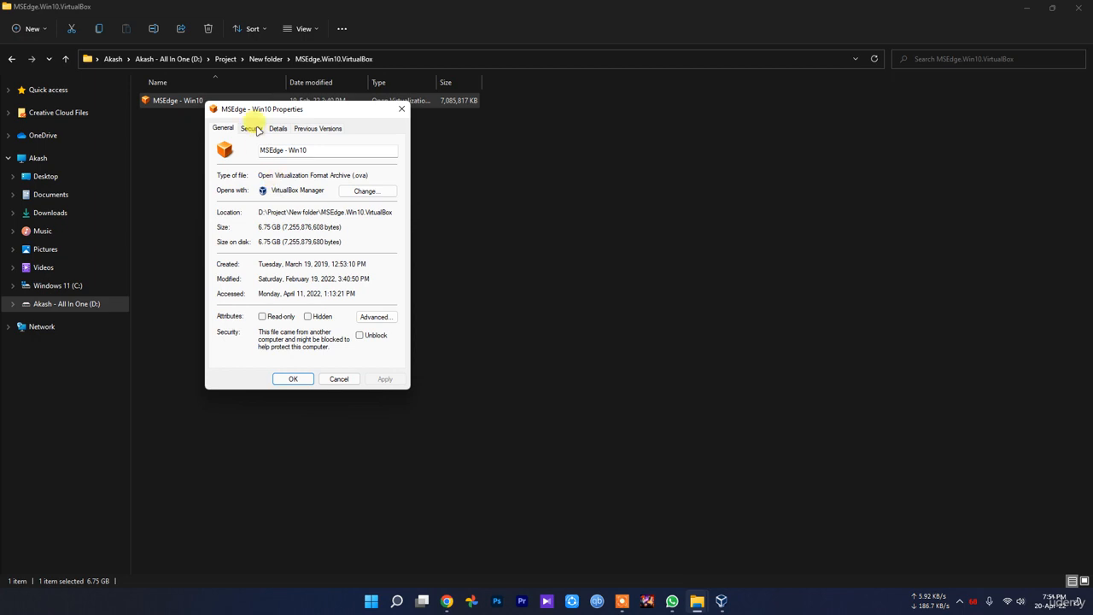
{"action": "left_click", "coordinate": [251, 128]}
{"action": "left_click", "coordinate": [279, 128]}
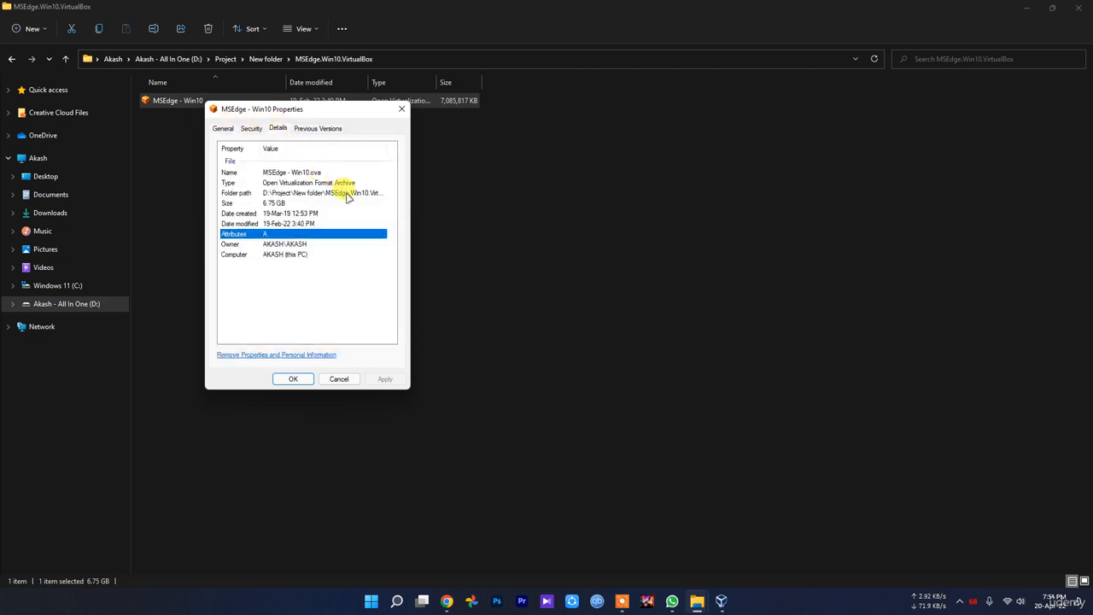
{"action": "left_click", "coordinate": [340, 378]}
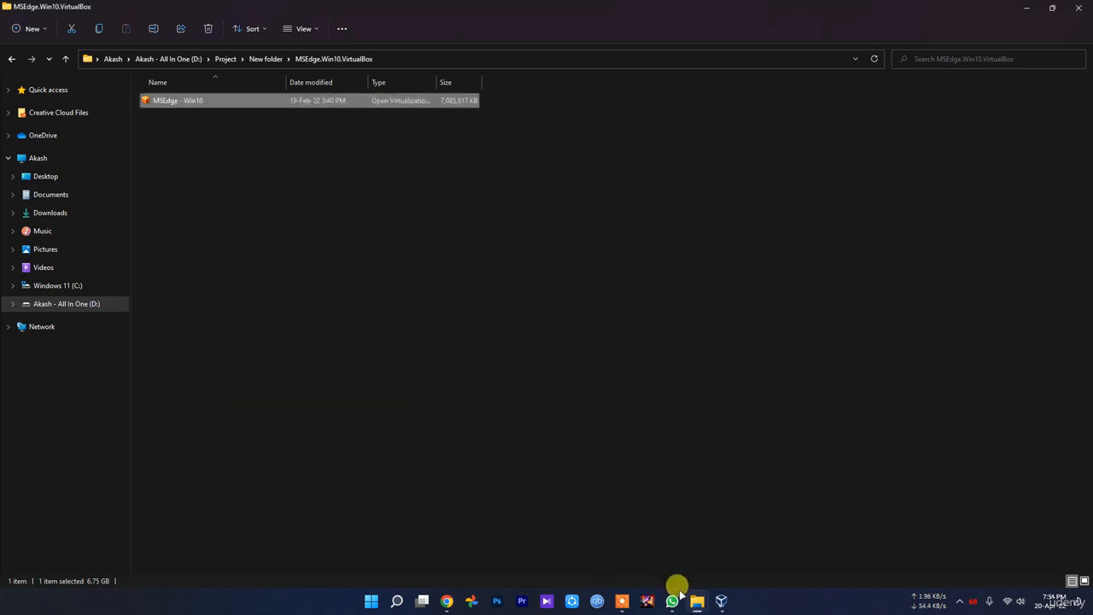
{"action": "left_click", "coordinate": [722, 600]}
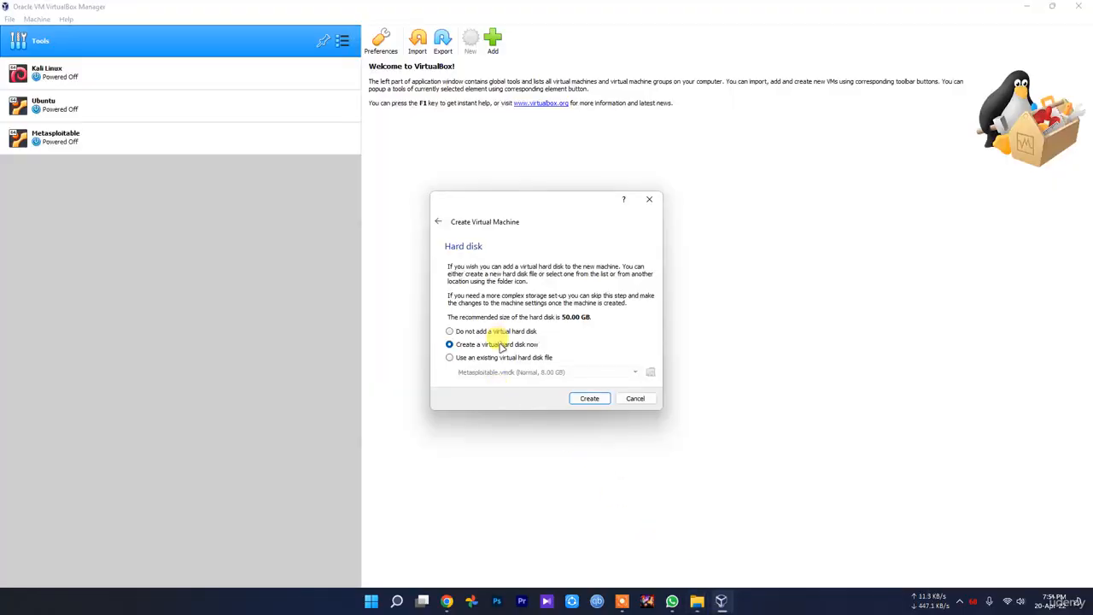
Choose to create a new virtual hard disk of type VDI (VirtualBox Disk Image) with dynamically allocated storage
{"action": "left_click", "coordinate": [590, 398]}
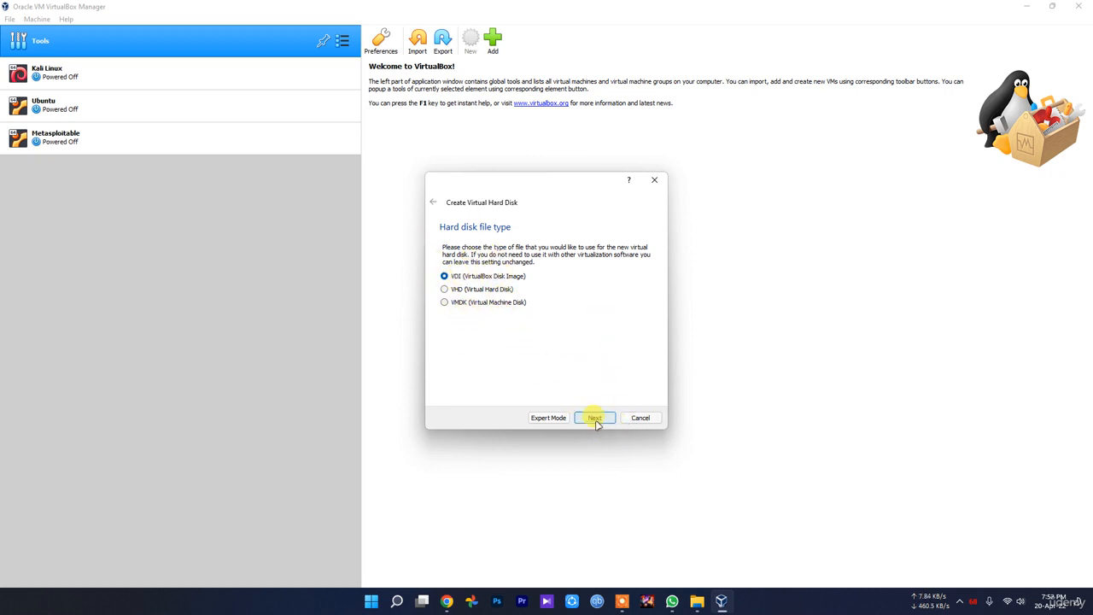
{"action": "left_click", "coordinate": [597, 417]}
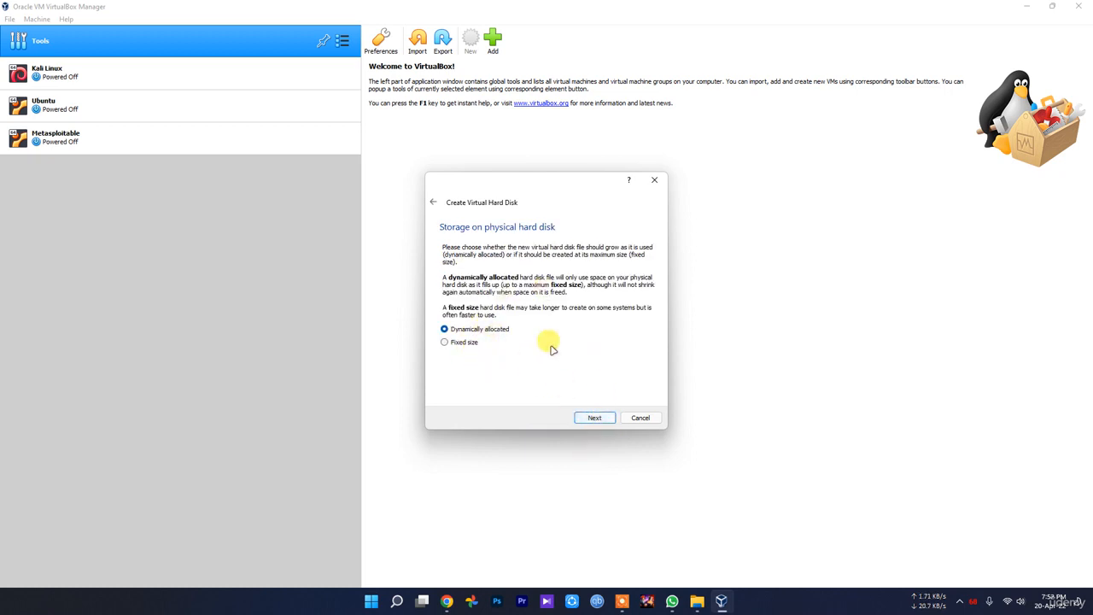
{"action": "left_click", "coordinate": [598, 417]}
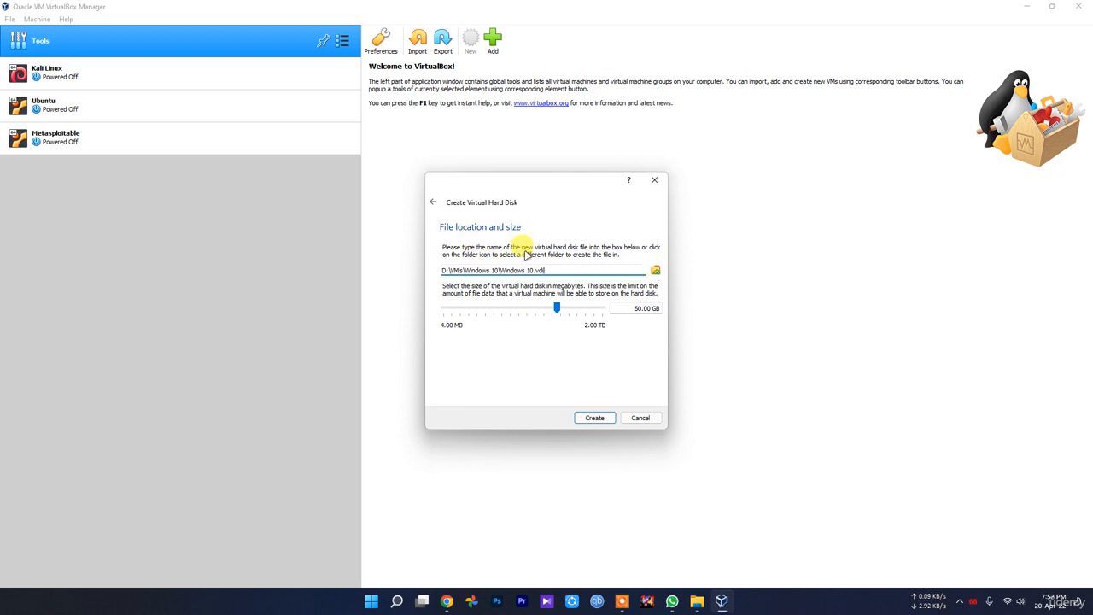
Set the virtual hard disk size to 45.30 GB and create the disk for the Windows 10 machine
{"action": "left_click", "coordinate": [556, 309]}
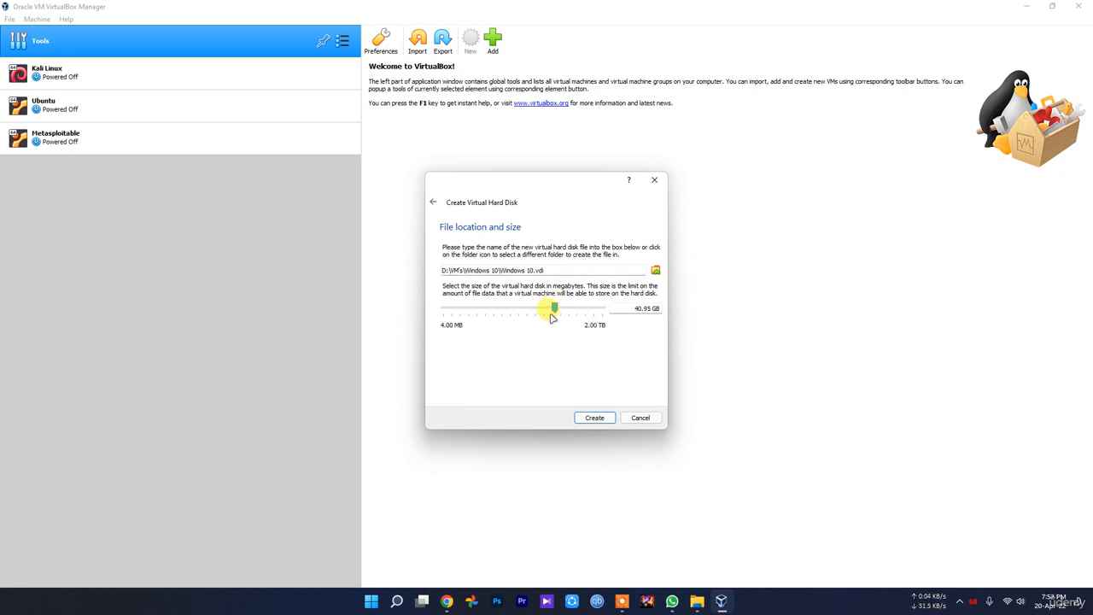
{"action": "mouse_move", "coordinate": [551, 317]}
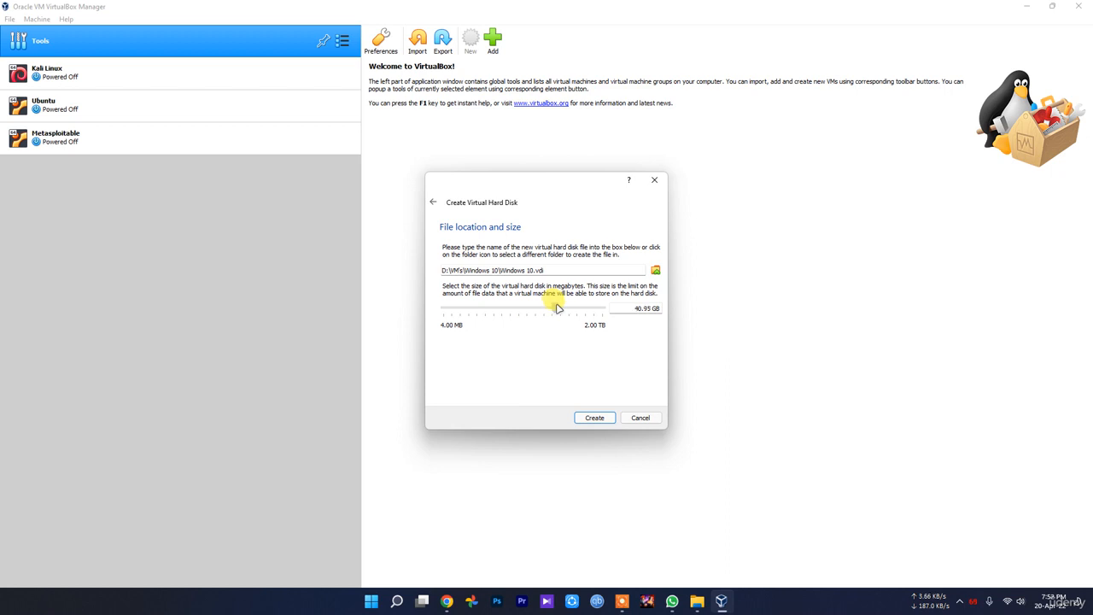
{"action": "left_click_drag", "start_coordinate": [557, 308], "coordinate": [555, 308]}
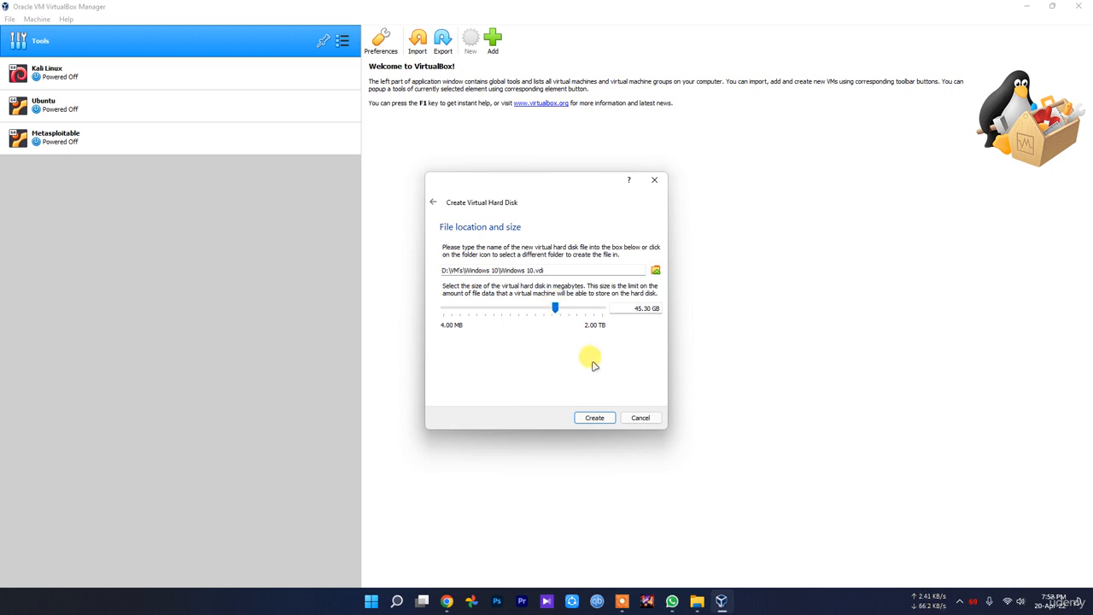
{"action": "left_click", "coordinate": [599, 420]}
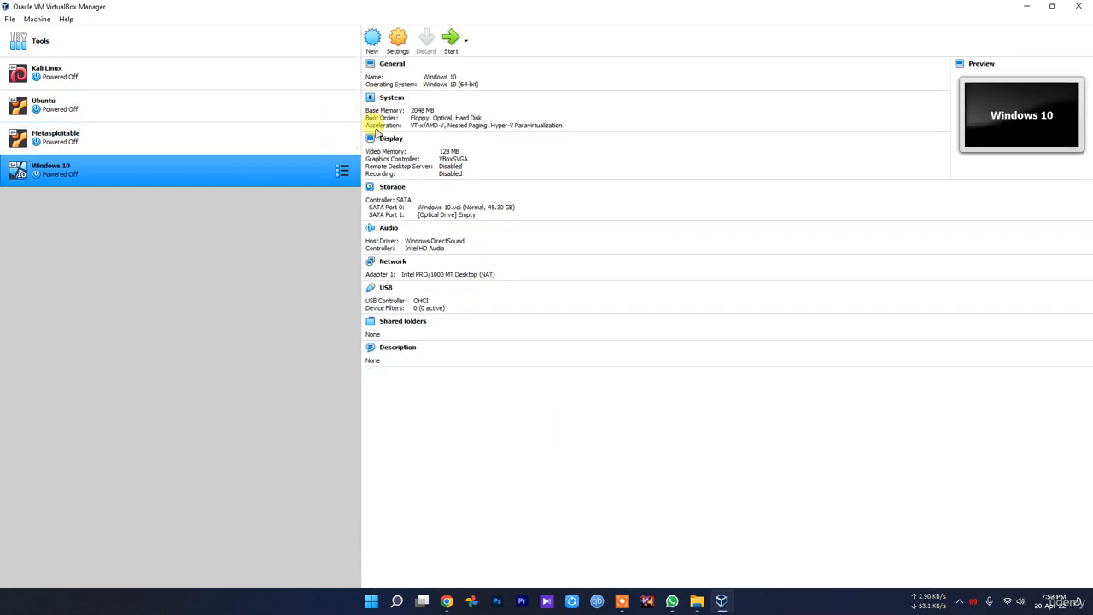
In the Windows 10 machine's advanced general settings, set both Shared Clipboard and Drag'n'Drop to Bidirectional
{"action": "left_click", "coordinate": [398, 40]}
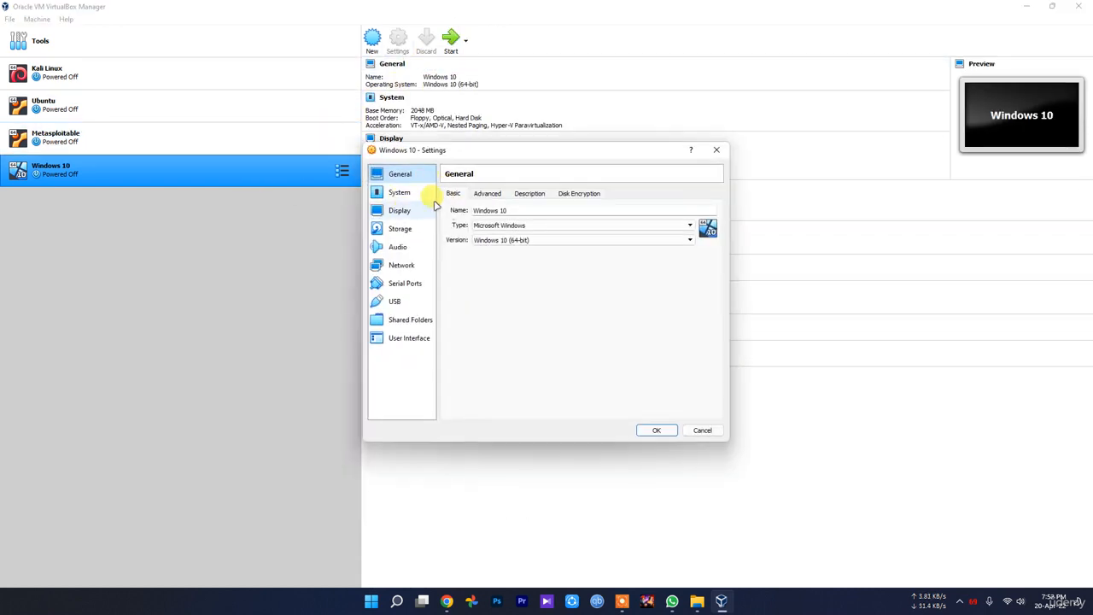
{"action": "left_click", "coordinate": [487, 193]}
{"action": "left_click", "coordinate": [527, 228]}
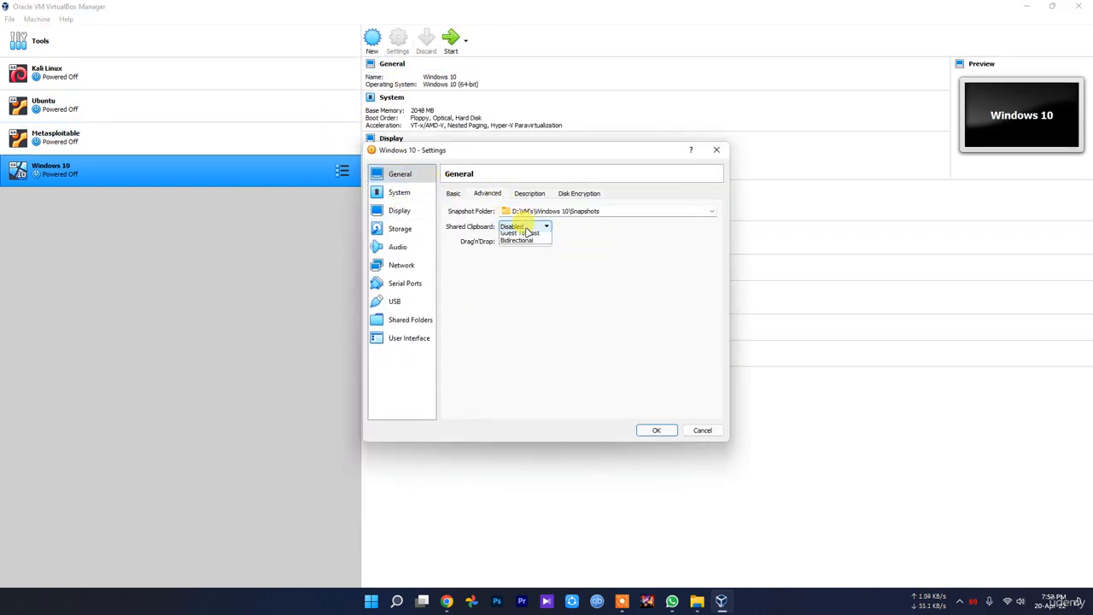
{"action": "left_click", "coordinate": [533, 253]}
{"action": "left_click", "coordinate": [517, 242]}
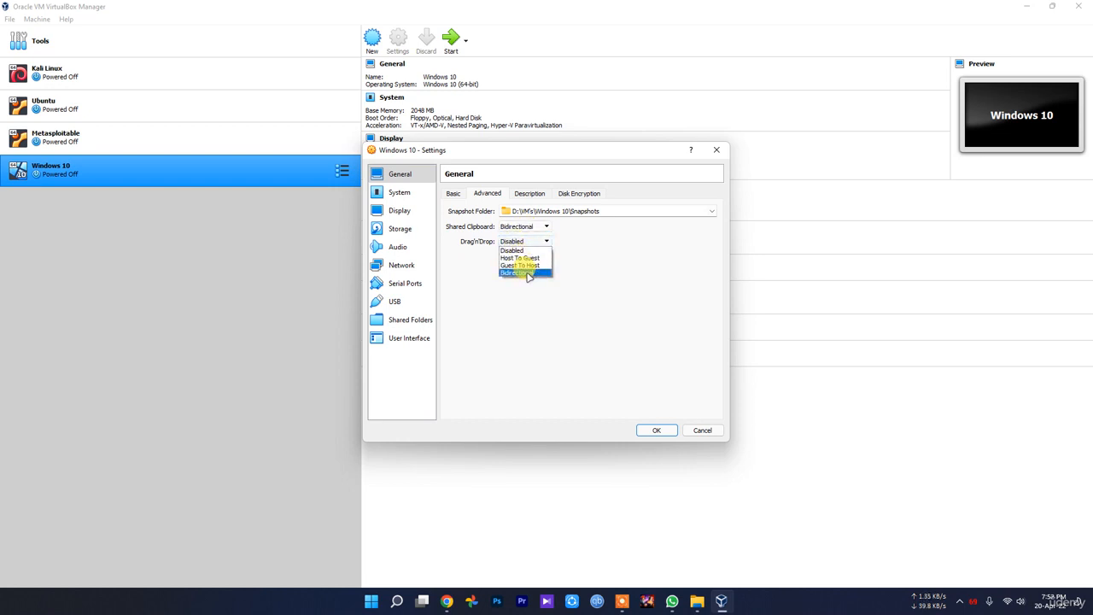
{"action": "left_click", "coordinate": [527, 271]}
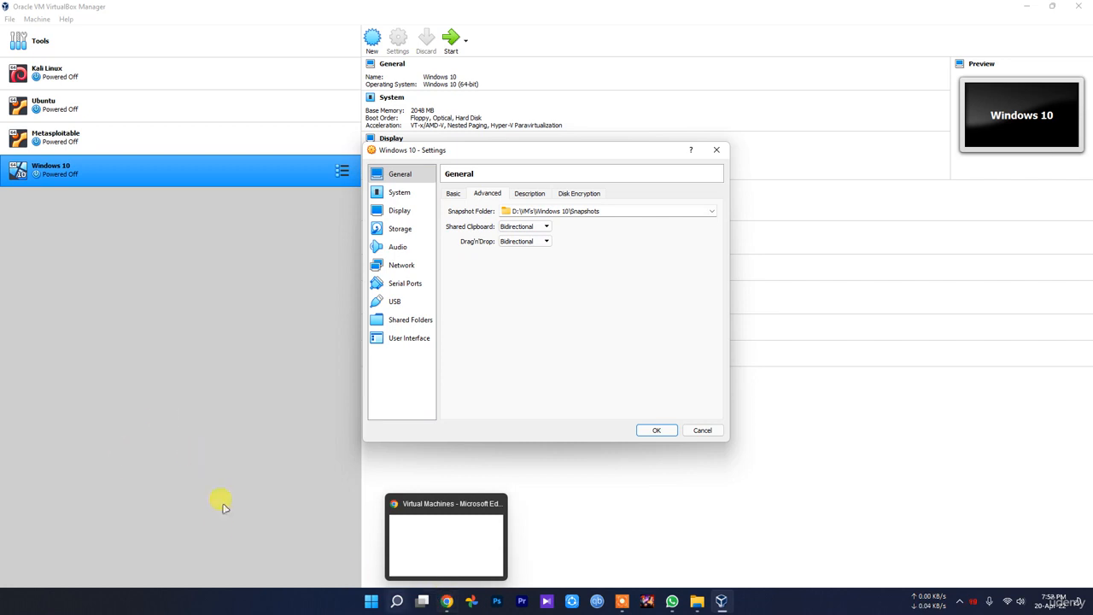
{"action": "left_click", "coordinate": [176, 450]}
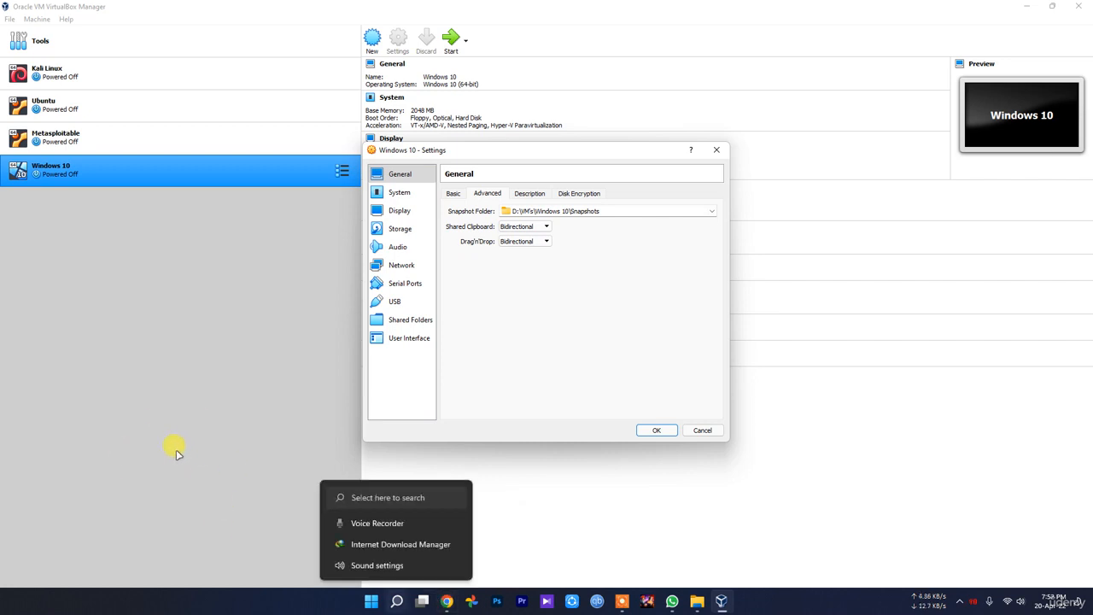
{"action": "left_click", "coordinate": [535, 300]}
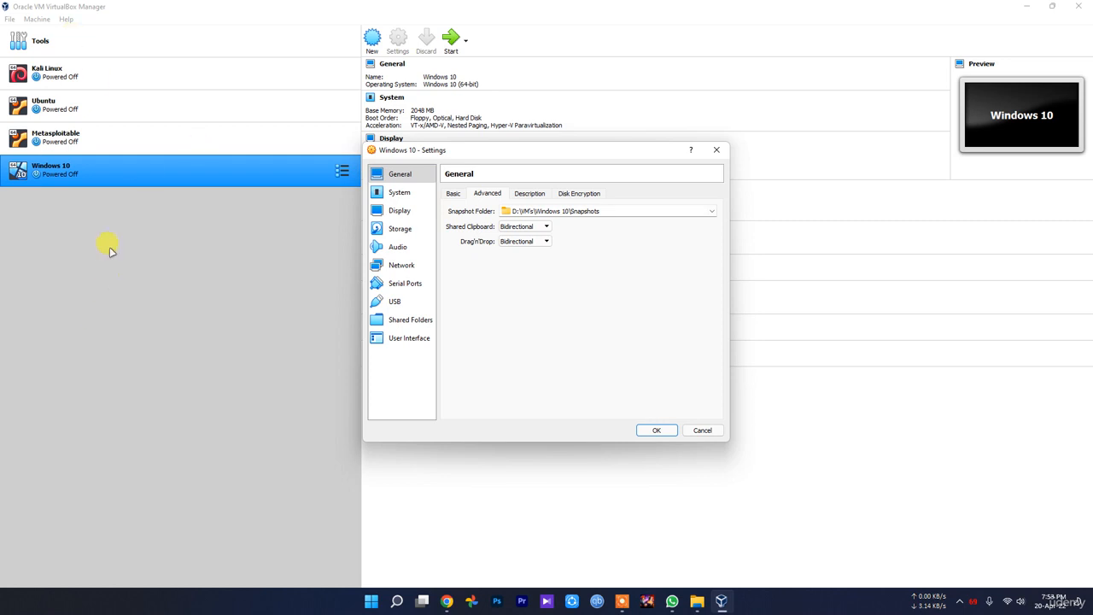
{"action": "left_click", "coordinate": [513, 243]}
Review the Windows 10 machine's description and disk encryption options in the general settings
{"action": "left_click", "coordinate": [530, 195]}
{"action": "left_click", "coordinate": [530, 194]}
{"action": "left_click", "coordinate": [589, 194]}
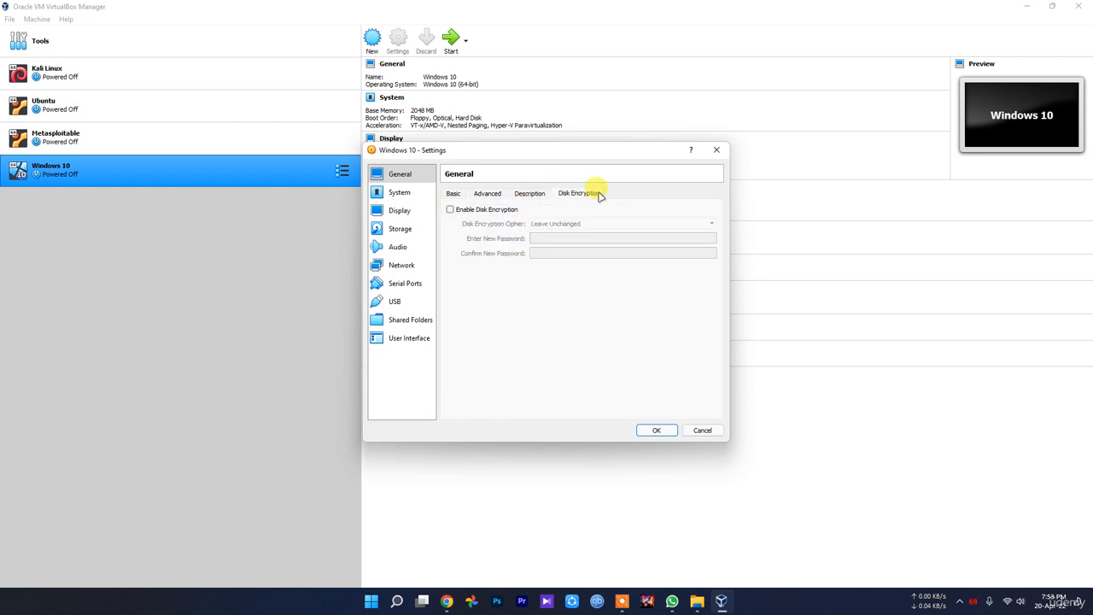
Set the Windows 10 machine's processor count to 2 in the system settings
{"action": "left_click", "coordinate": [400, 192]}
{"action": "left_click", "coordinate": [506, 195]}
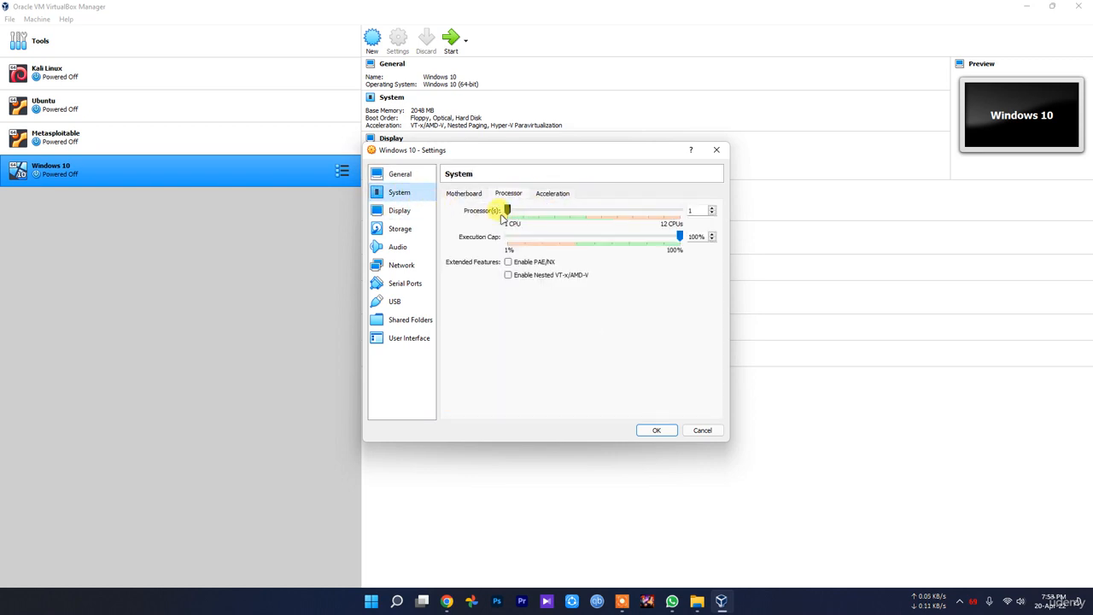
{"action": "left_click_drag", "start_coordinate": [508, 210], "coordinate": [521, 214]}
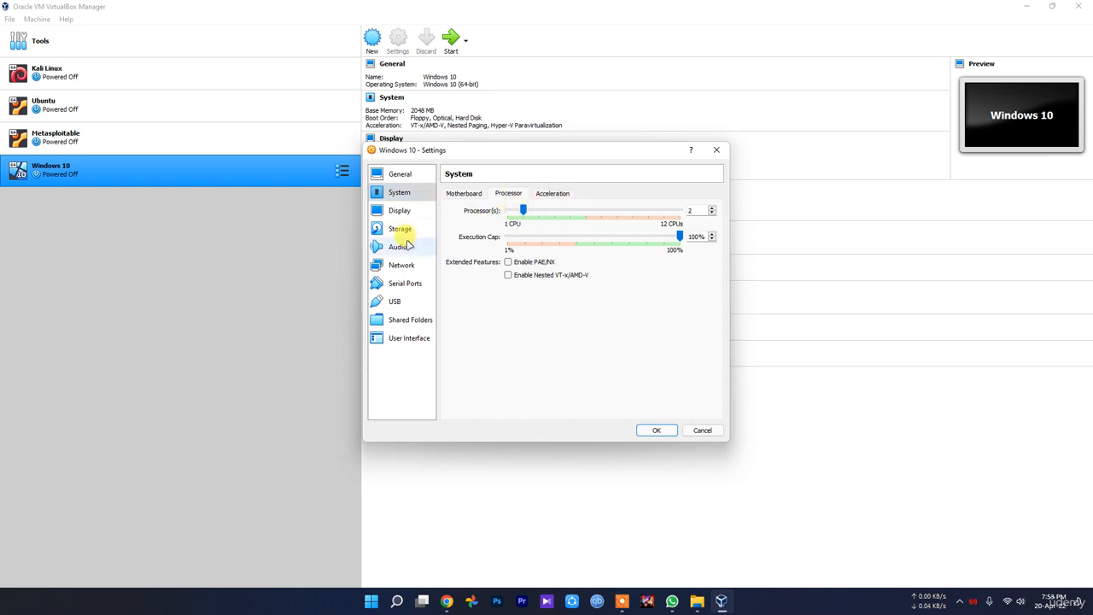
In the storage settings, try to load a disk file from the MSEdge.Win10.VirtualBox folder into the empty optical drive
{"action": "left_click", "coordinate": [401, 211]}
{"action": "left_click", "coordinate": [400, 231]}
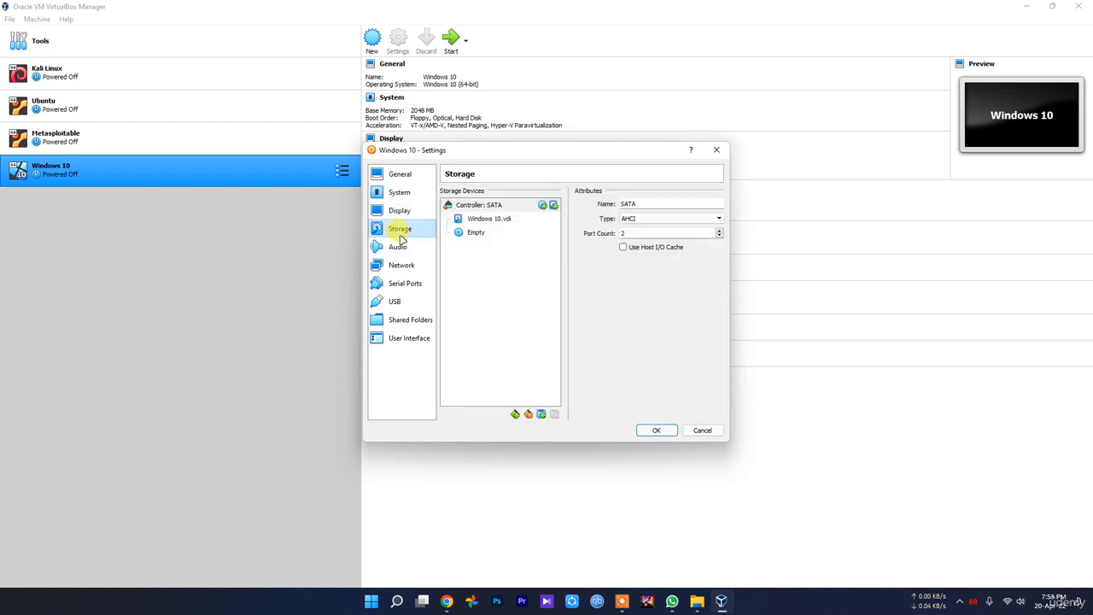
{"action": "left_click", "coordinate": [491, 237]}
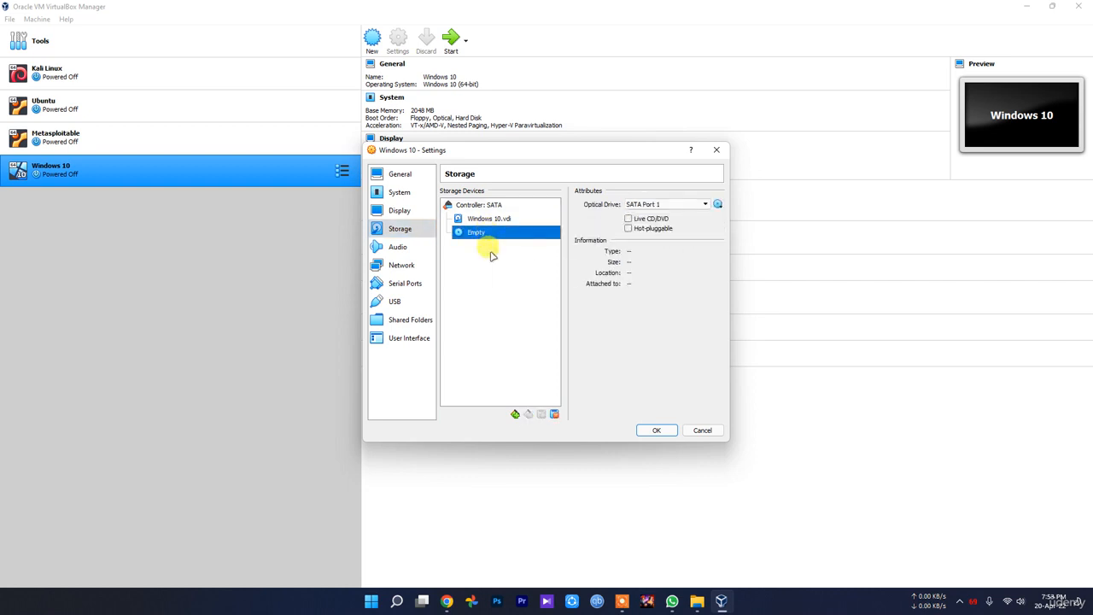
{"action": "left_click", "coordinate": [717, 205]}
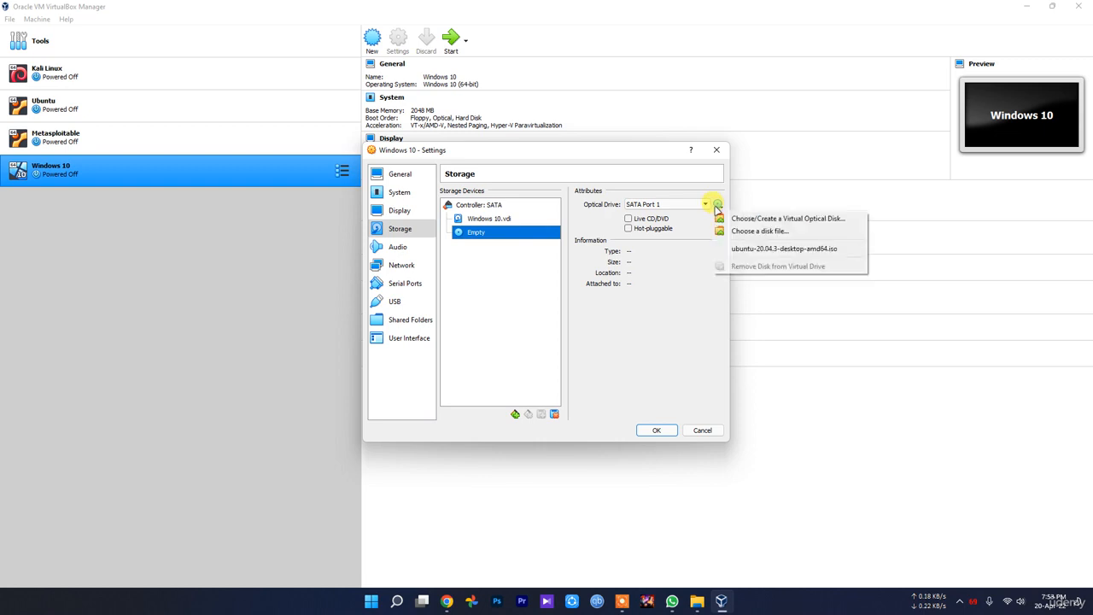
{"action": "left_click", "coordinate": [734, 226]}
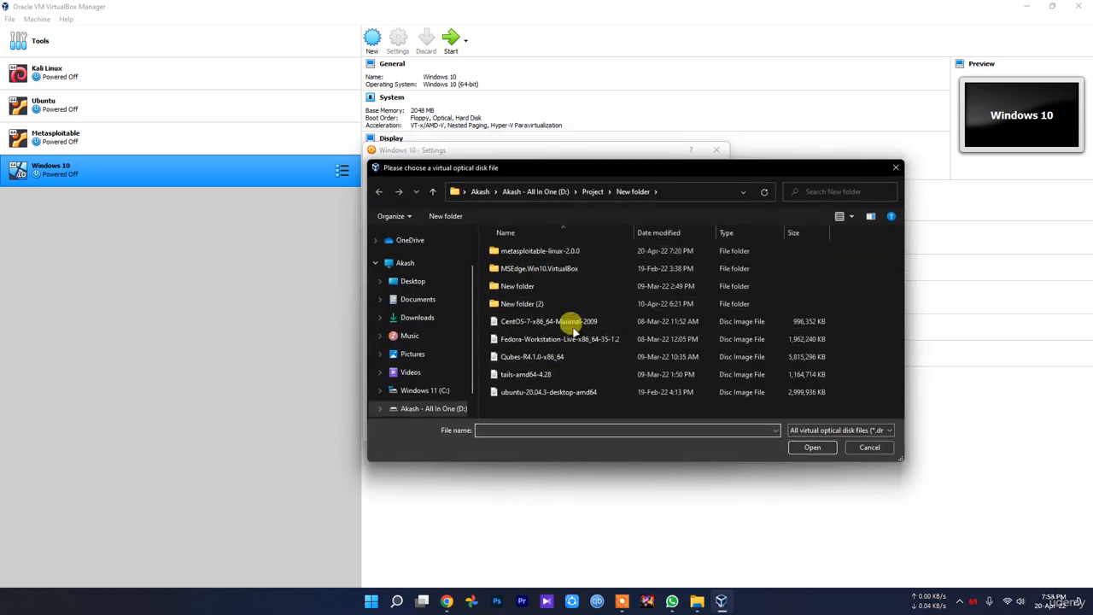
{"action": "double_click", "coordinate": [557, 268]}
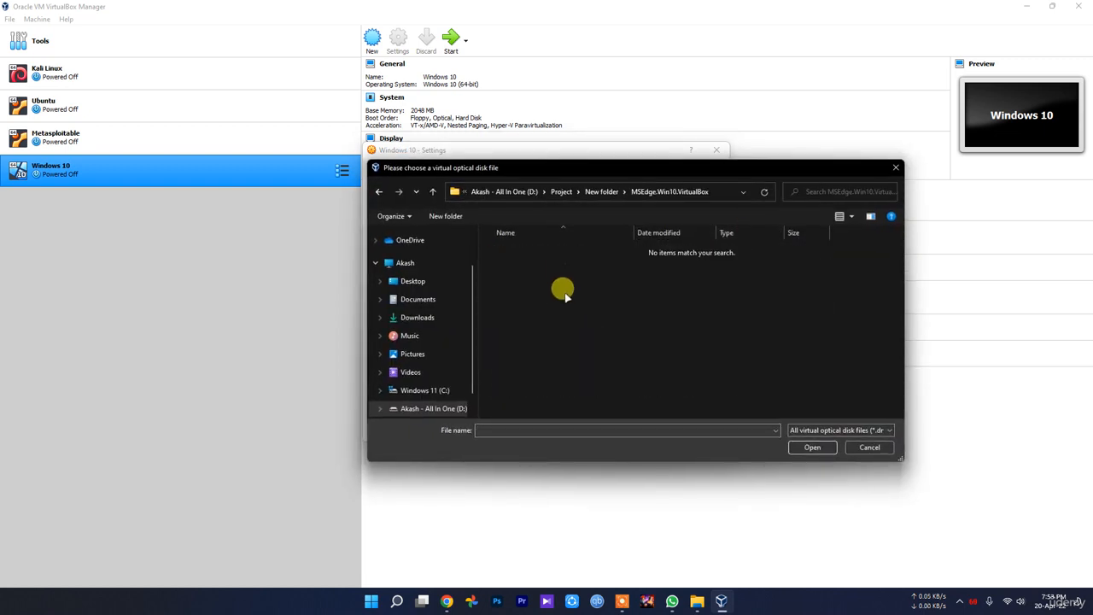
{"action": "key", "text": "alt+Left"}
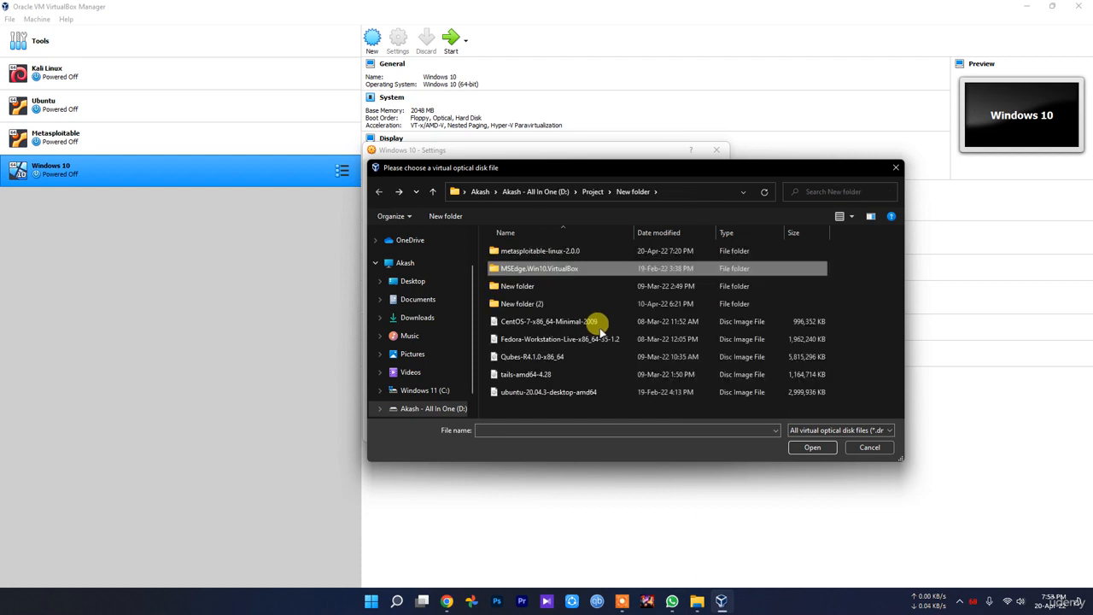
Switch to File Explorer to check the MSEdge.Win10.VirtualBox folder and its parent, then return to VirtualBox and cancel the optical disk selection
{"action": "left_click", "coordinate": [697, 600]}
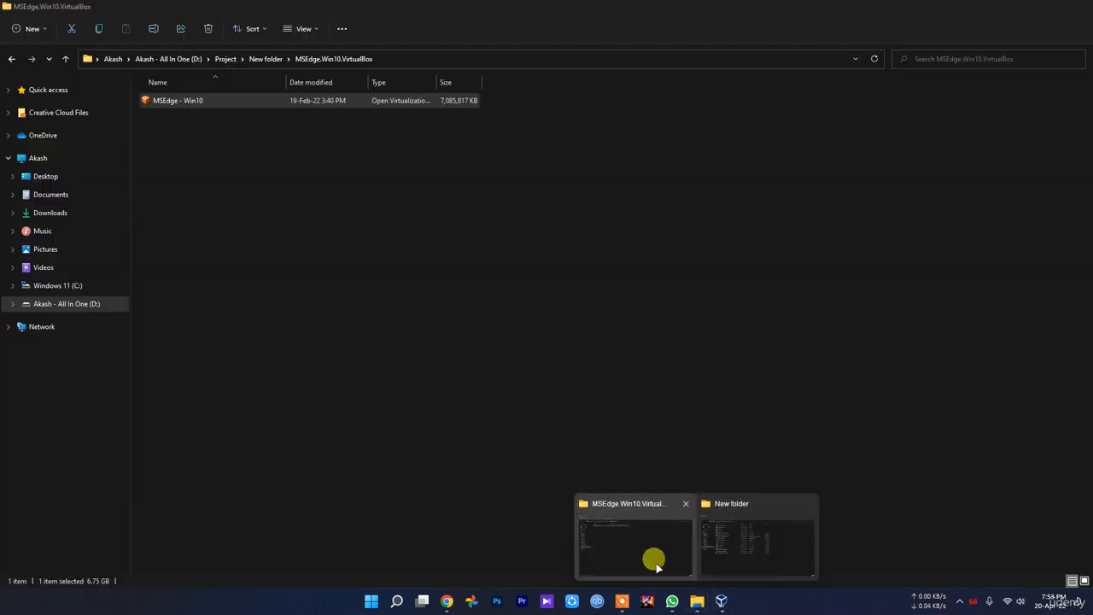
{"action": "left_click", "coordinate": [654, 561]}
{"action": "key", "text": "alt+Up"}
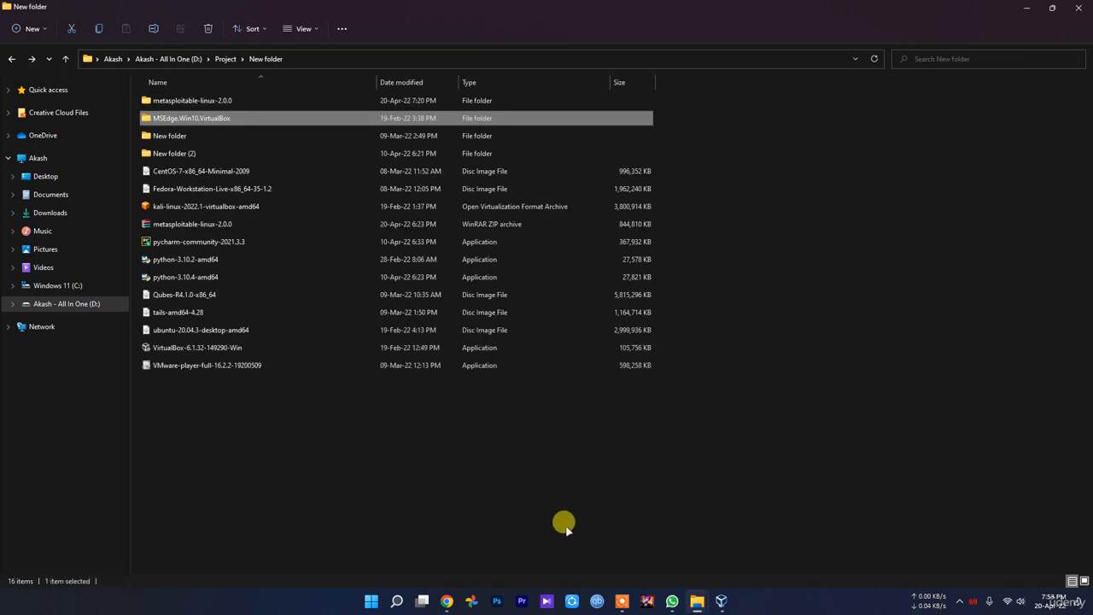
{"action": "left_click", "coordinate": [720, 601]}
{"action": "left_click", "coordinate": [880, 446]}
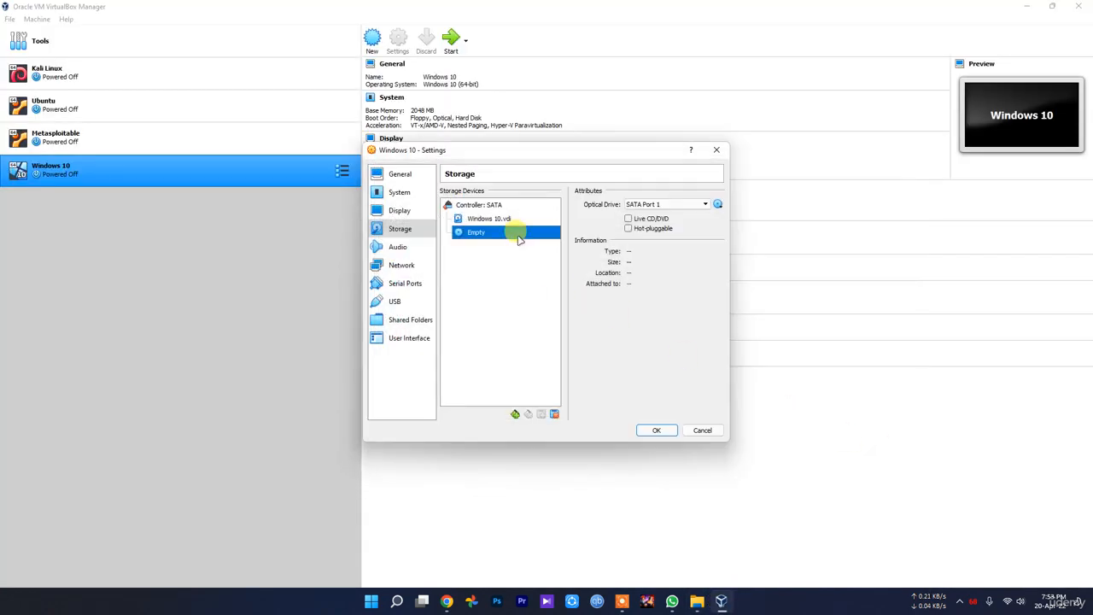
Try to choose another virtual hard disk file for the Windows 10.vdi entry from the Project folder on drive D, and cancel the selection
{"action": "left_click", "coordinate": [493, 215]}
{"action": "left_click", "coordinate": [483, 206]}
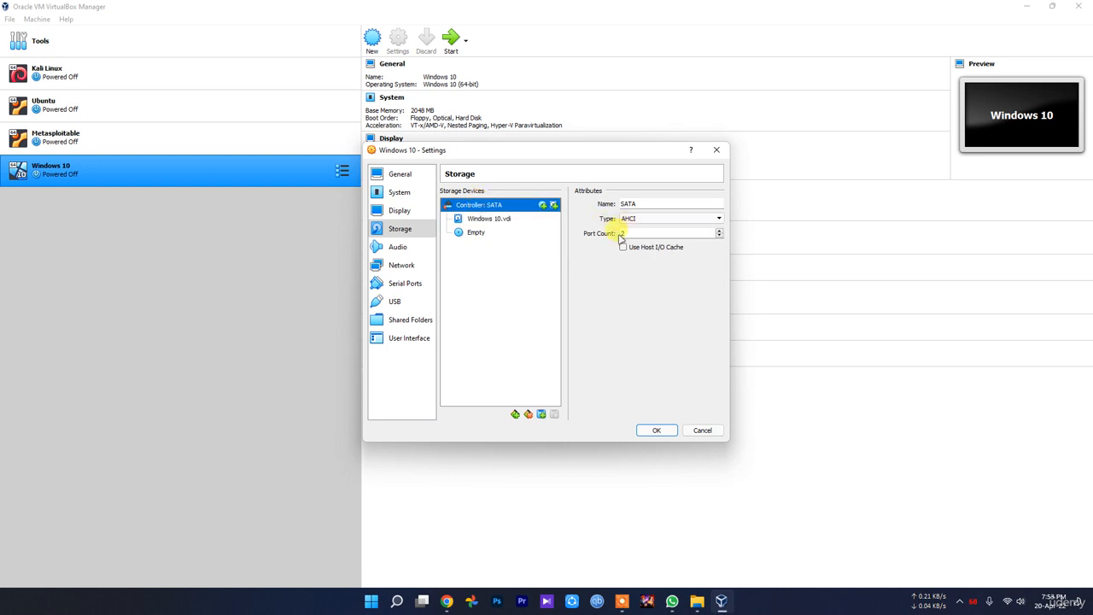
{"action": "left_click", "coordinate": [506, 219]}
{"action": "left_click", "coordinate": [717, 204]}
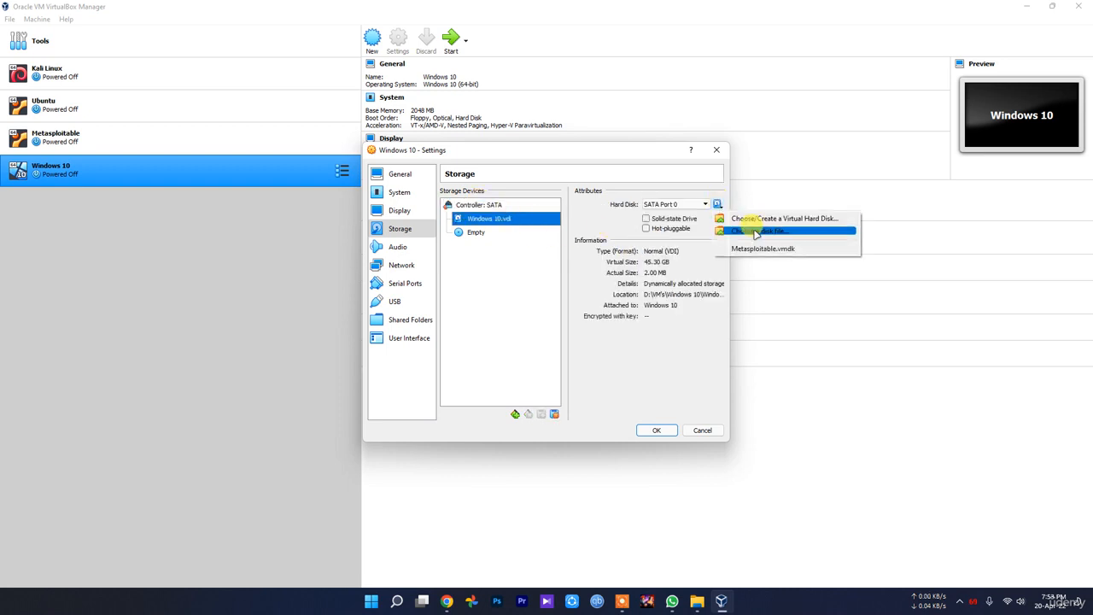
{"action": "left_click", "coordinate": [750, 232]}
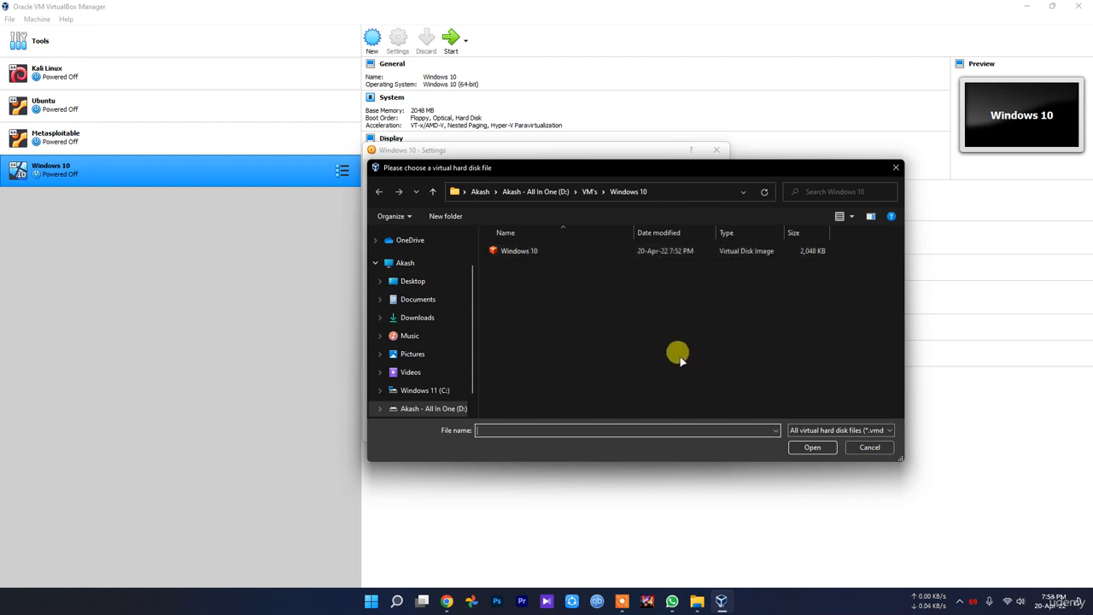
{"action": "scroll", "coordinate": [434, 389], "scroll_direction": "down", "scroll_amount": 1}
{"action": "left_click", "coordinate": [434, 388]}
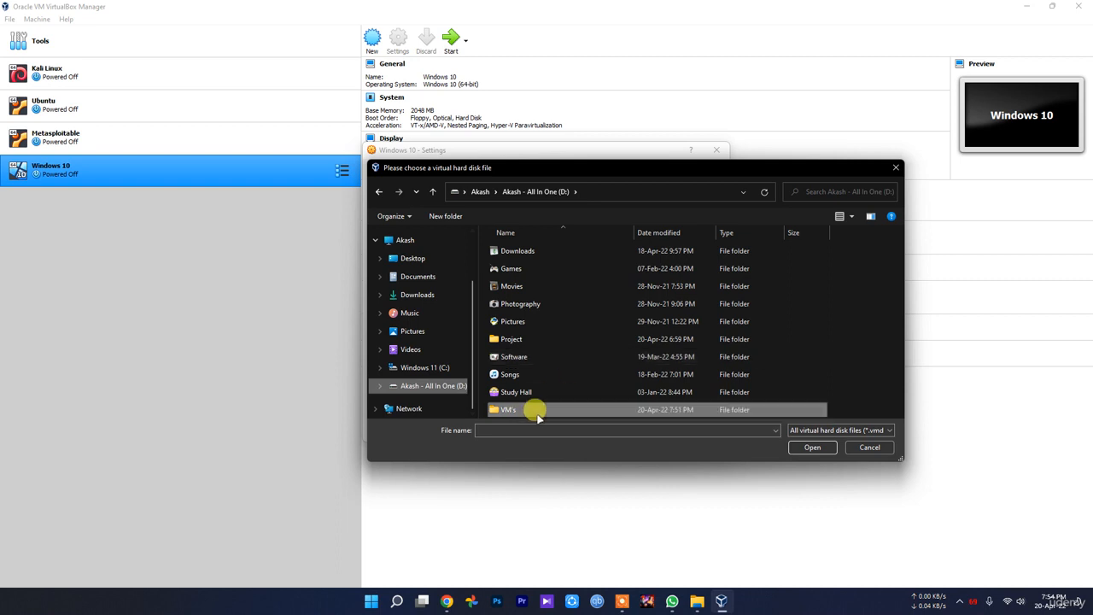
{"action": "double_click", "coordinate": [518, 337]}
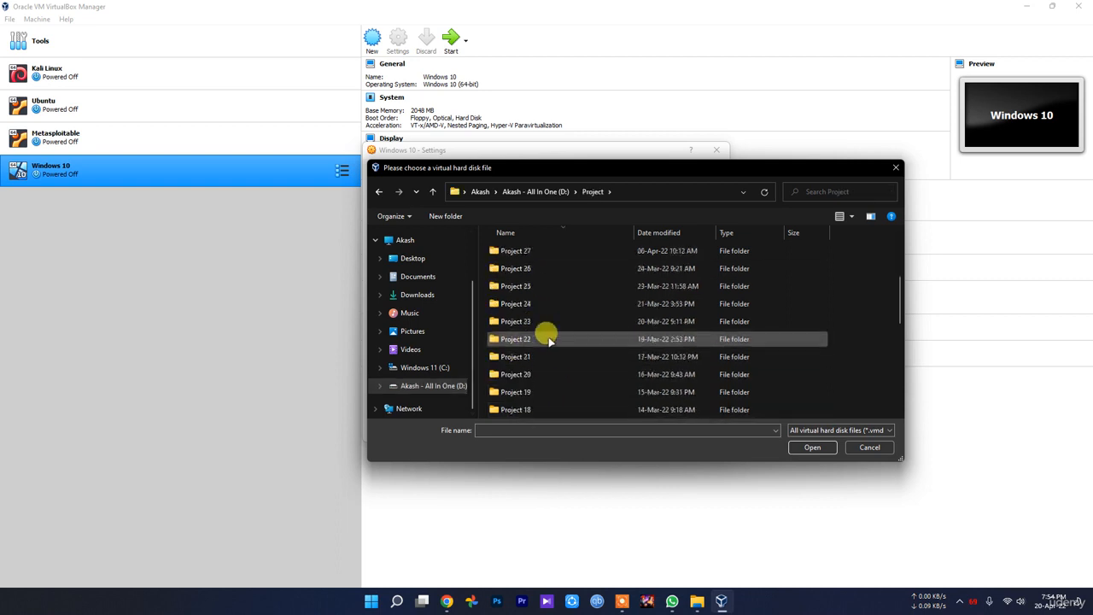
{"action": "scroll", "coordinate": [546, 340], "scroll_direction": "down", "scroll_amount": 5}
{"action": "left_click", "coordinate": [879, 446]}
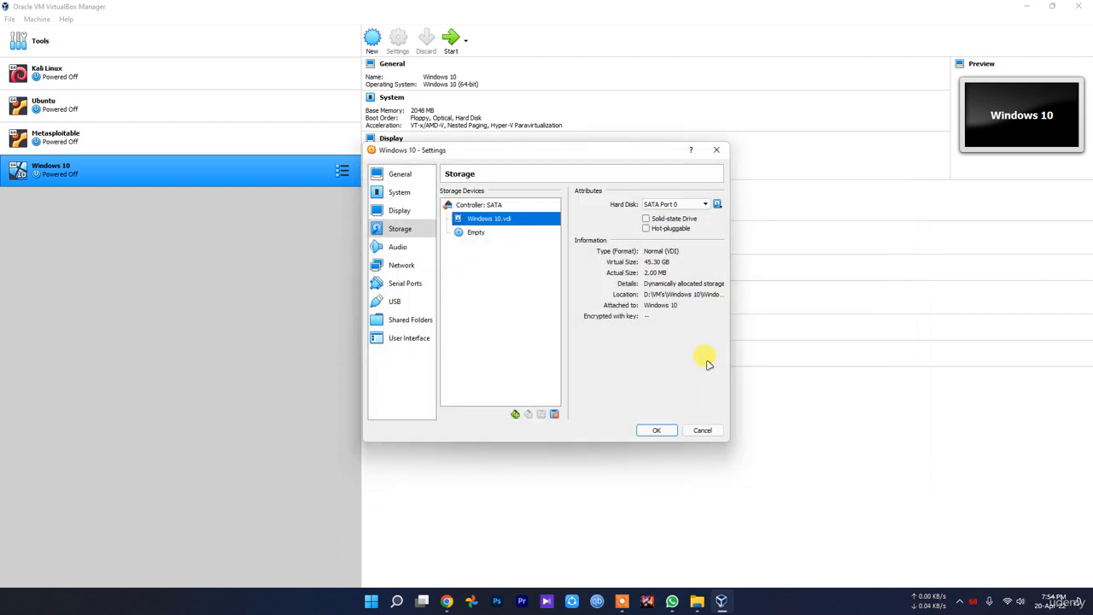
Try again to choose an optical disk file for the empty drive from the MSEdge.Win10.VirtualBox folder, and cancel the selection
{"action": "left_click", "coordinate": [478, 232]}
{"action": "left_click", "coordinate": [717, 204]}
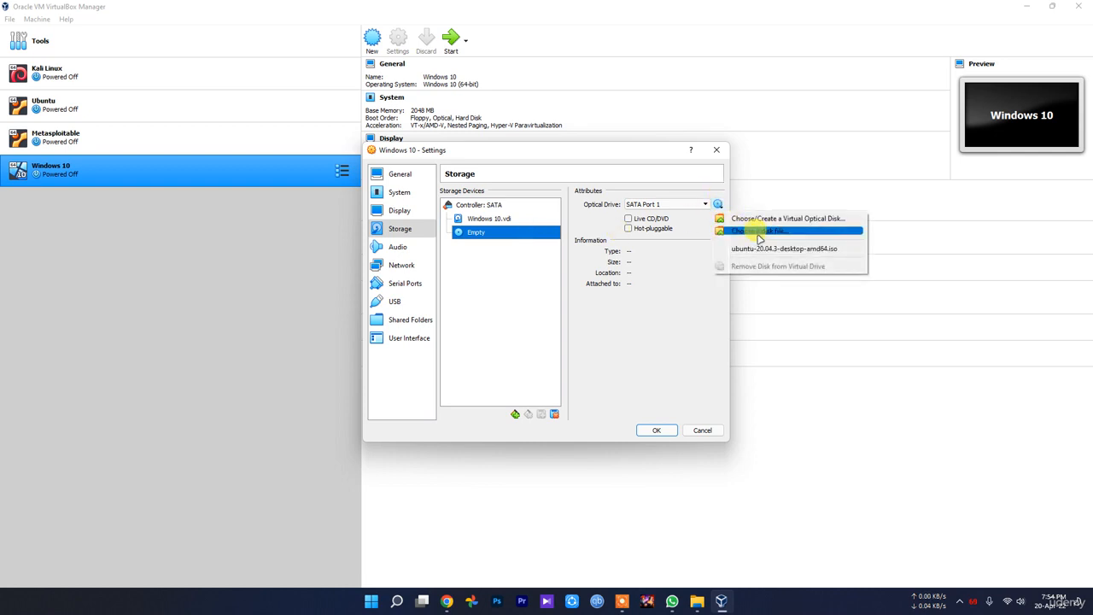
{"action": "left_click", "coordinate": [757, 232]}
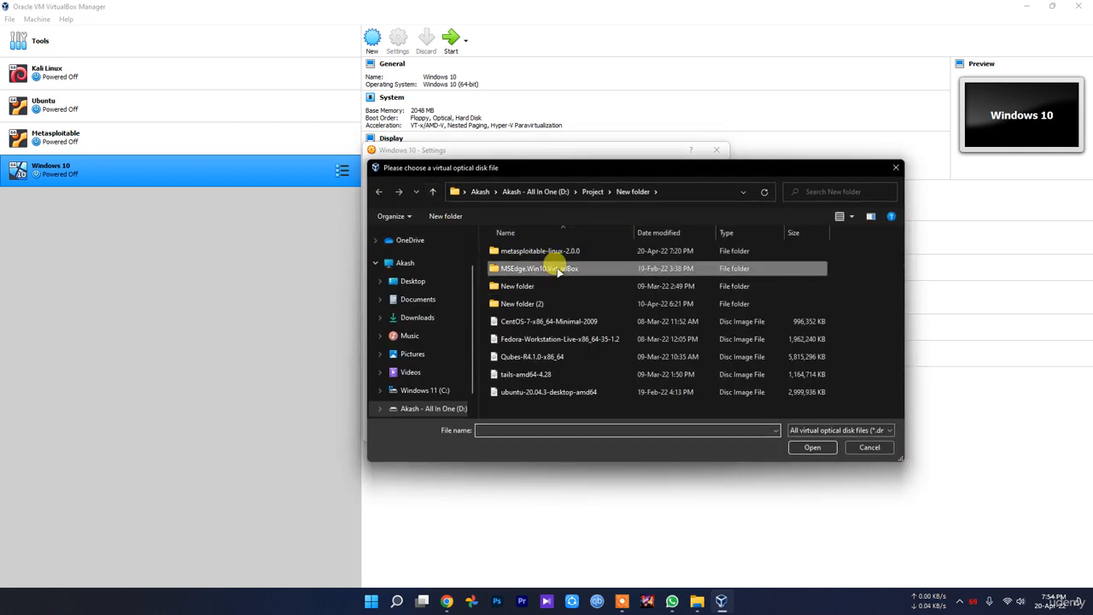
{"action": "double_click", "coordinate": [557, 270]}
{"action": "left_click", "coordinate": [870, 444]}
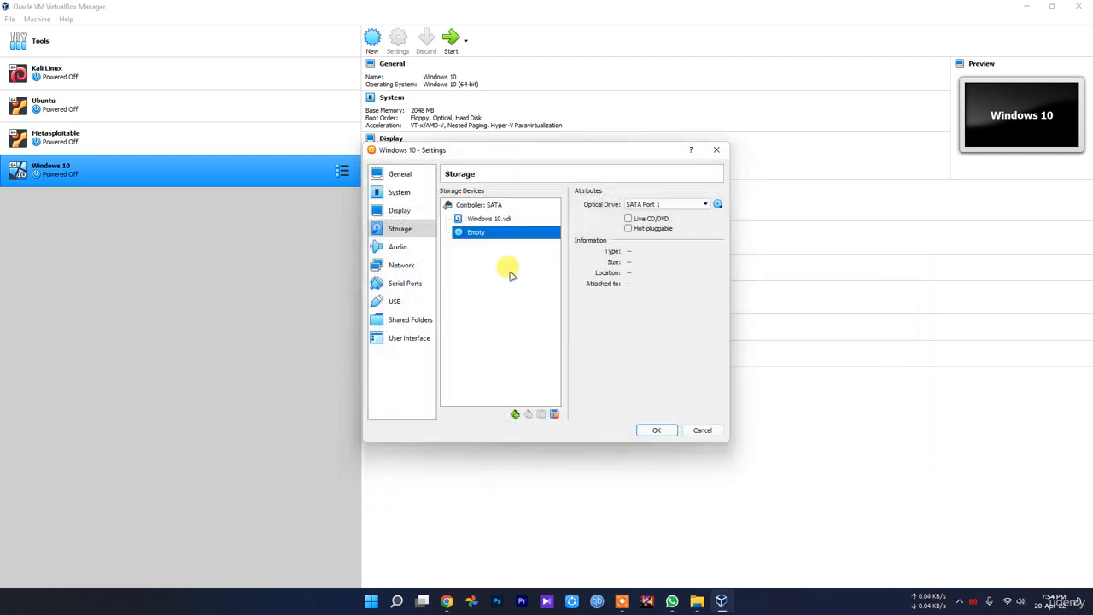
Try to replace the Windows 10.vdi hard disk with a file from the MSEdge.Win10.VirtualBox folder under Project on drive D, and cancel the selection
{"action": "left_click", "coordinate": [488, 220]}
{"action": "left_click", "coordinate": [719, 205]}
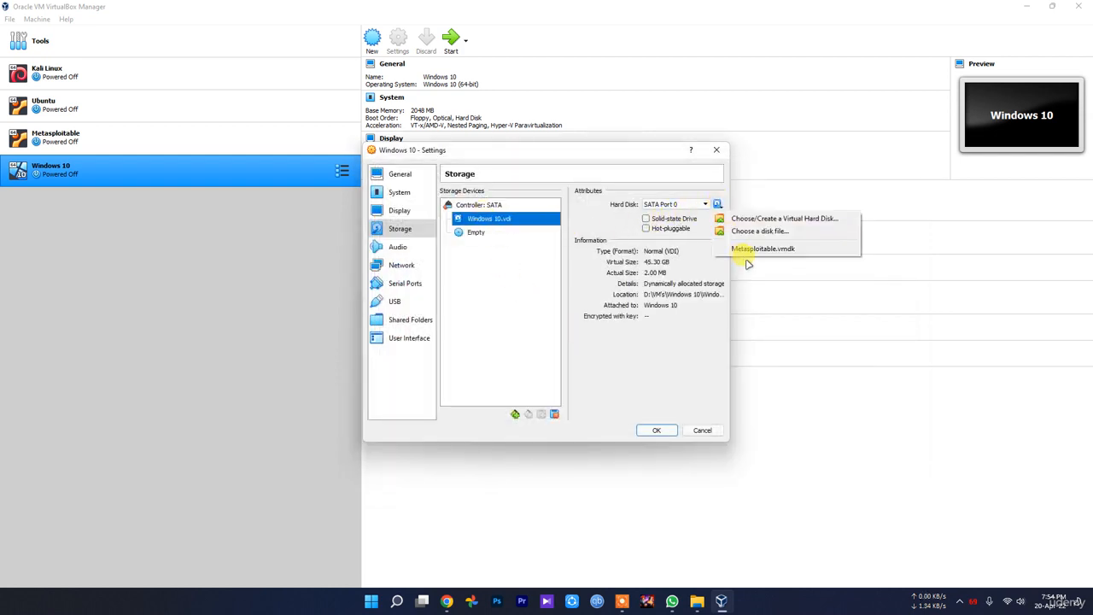
{"action": "left_click", "coordinate": [770, 232]}
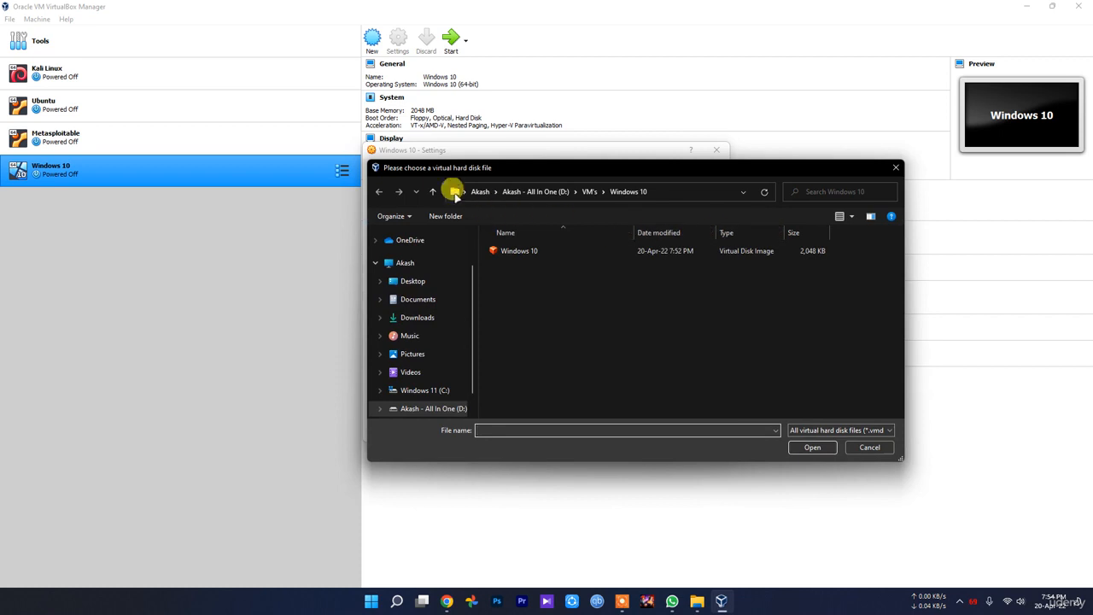
{"action": "left_click", "coordinate": [433, 191]}
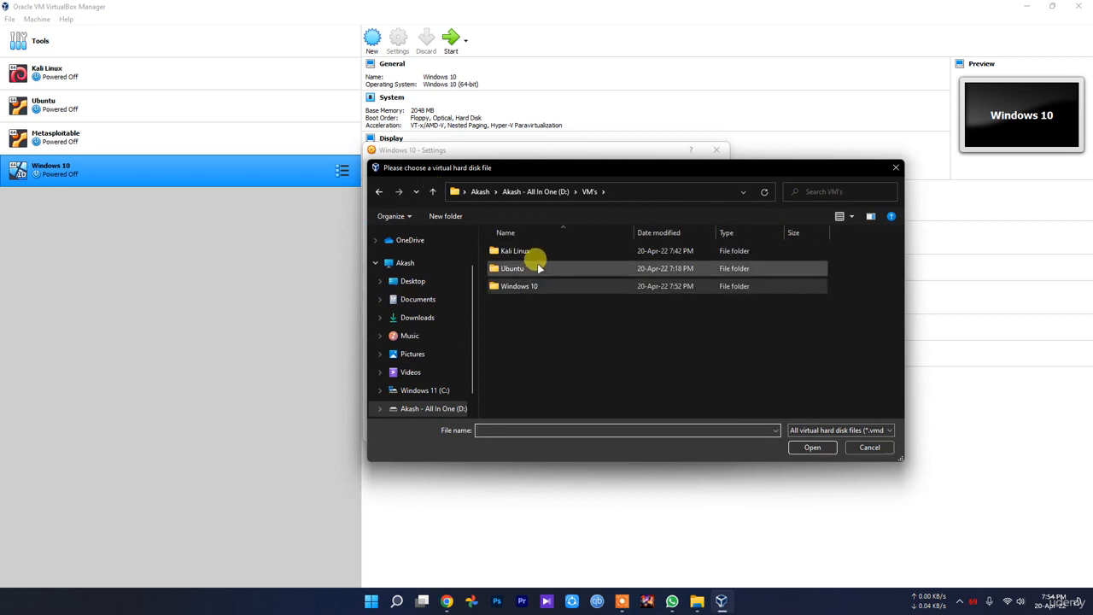
{"action": "left_click", "coordinate": [433, 191]}
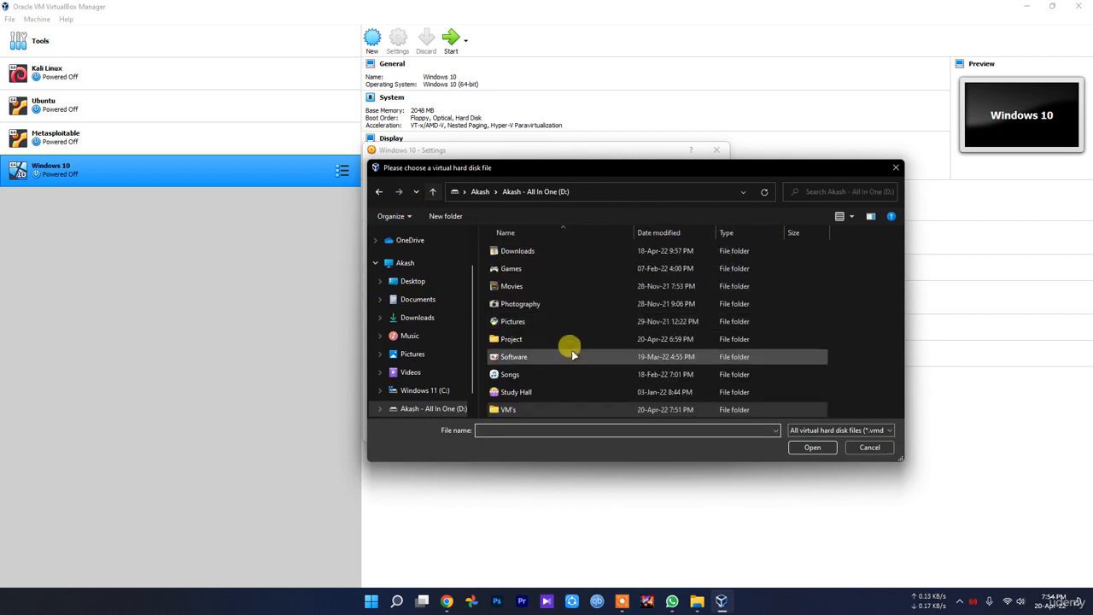
{"action": "double_click", "coordinate": [513, 339]}
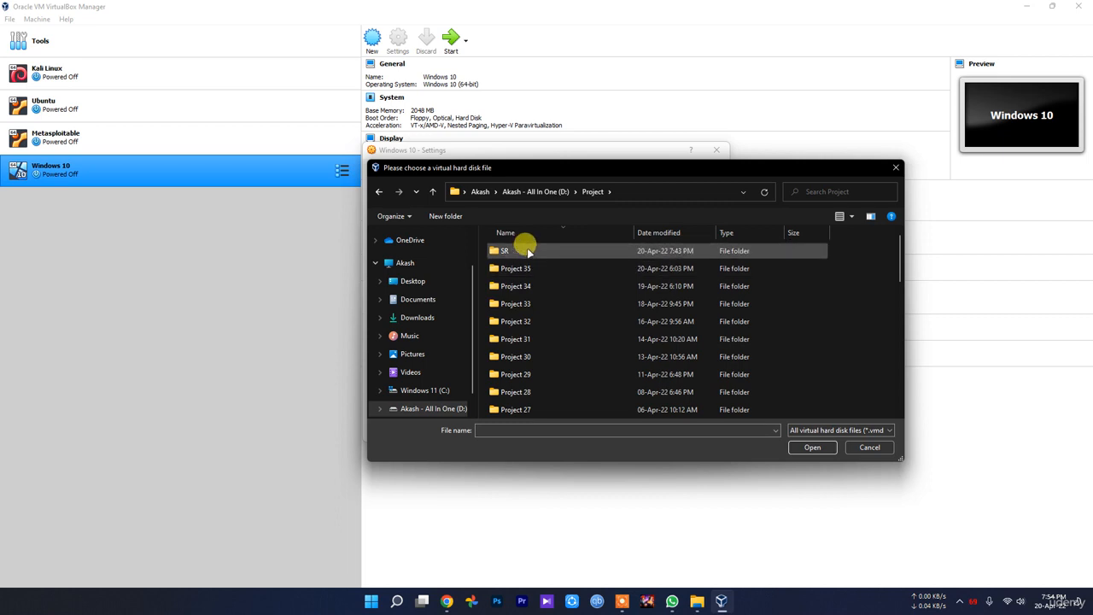
{"action": "scroll", "coordinate": [551, 358], "scroll_direction": "down", "scroll_amount": 12}
{"action": "double_click", "coordinate": [543, 410]}
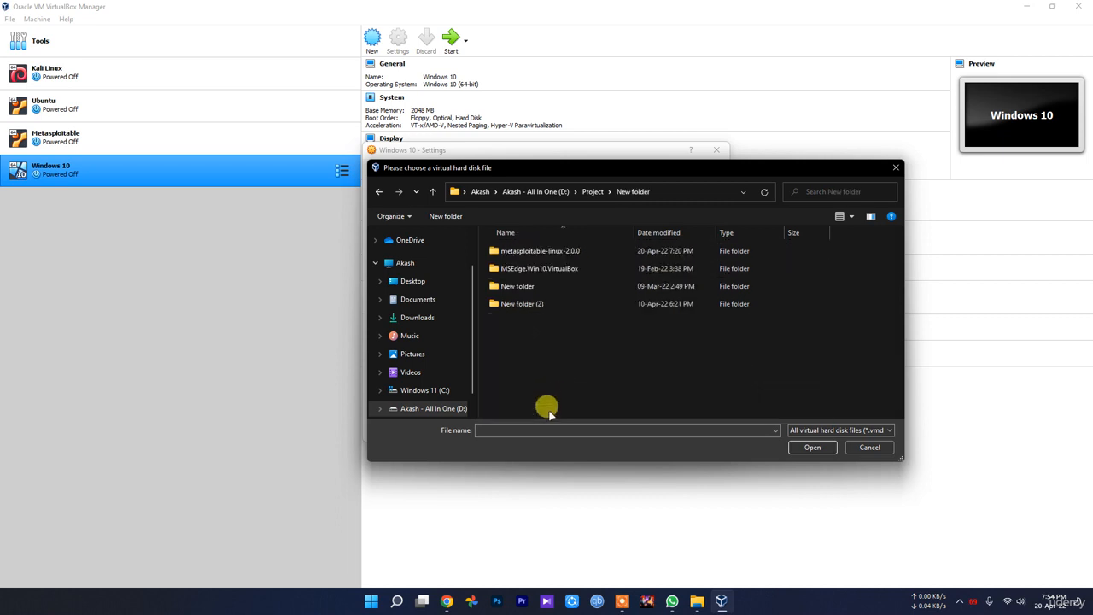
{"action": "double_click", "coordinate": [549, 267]}
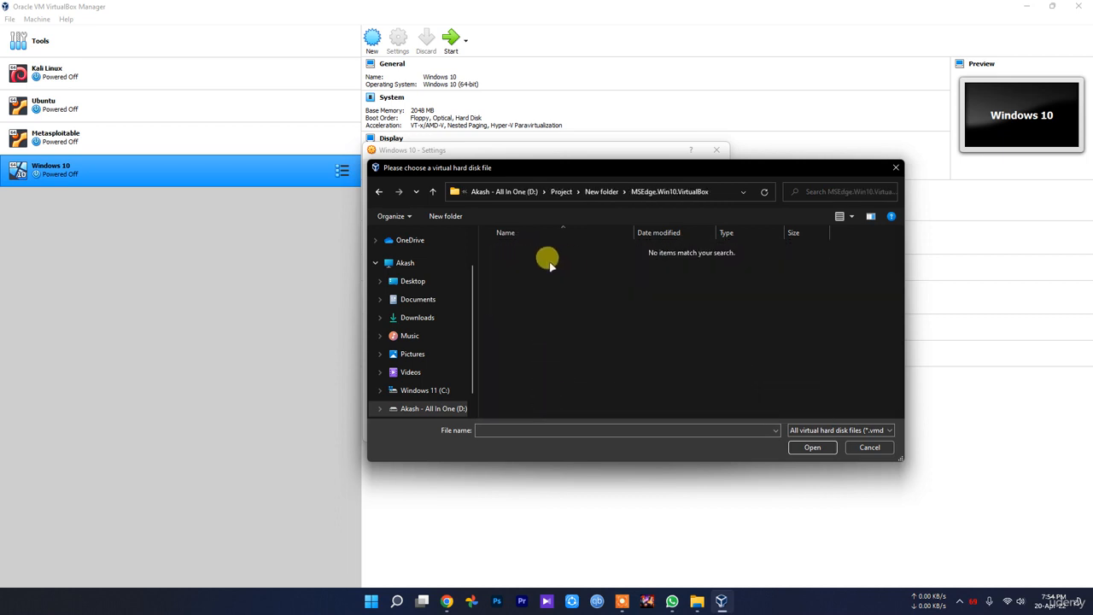
{"action": "key", "text": "alt+Left"}
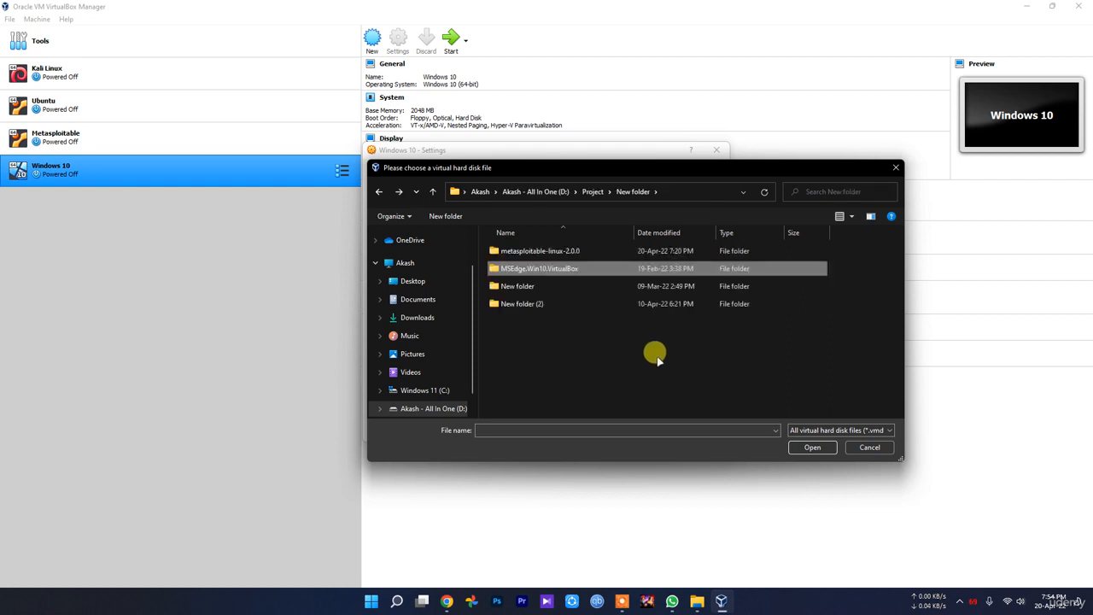
{"action": "left_click", "coordinate": [870, 446]}
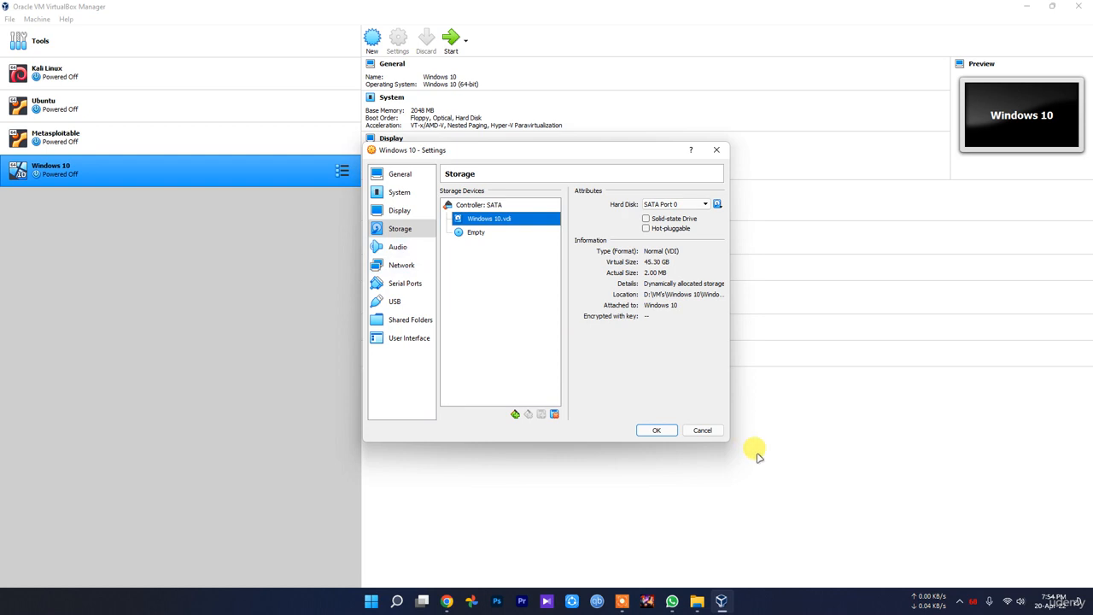
Examine the SATA controller's attributes and the kinds of storage attachment that can be added to it
{"action": "left_click", "coordinate": [475, 205]}
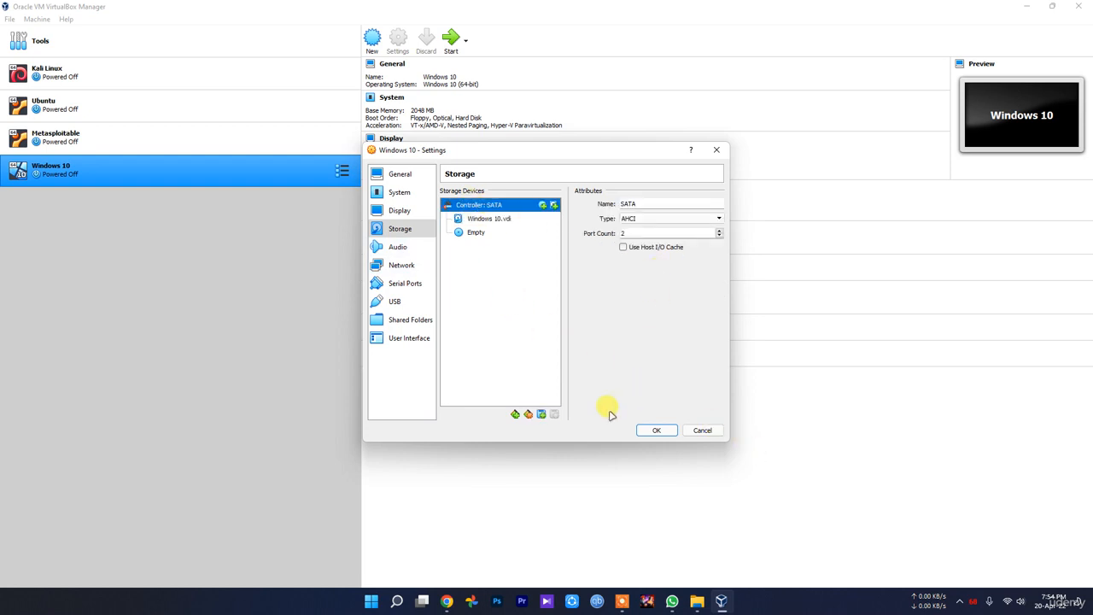
{"action": "left_click", "coordinate": [541, 415]}
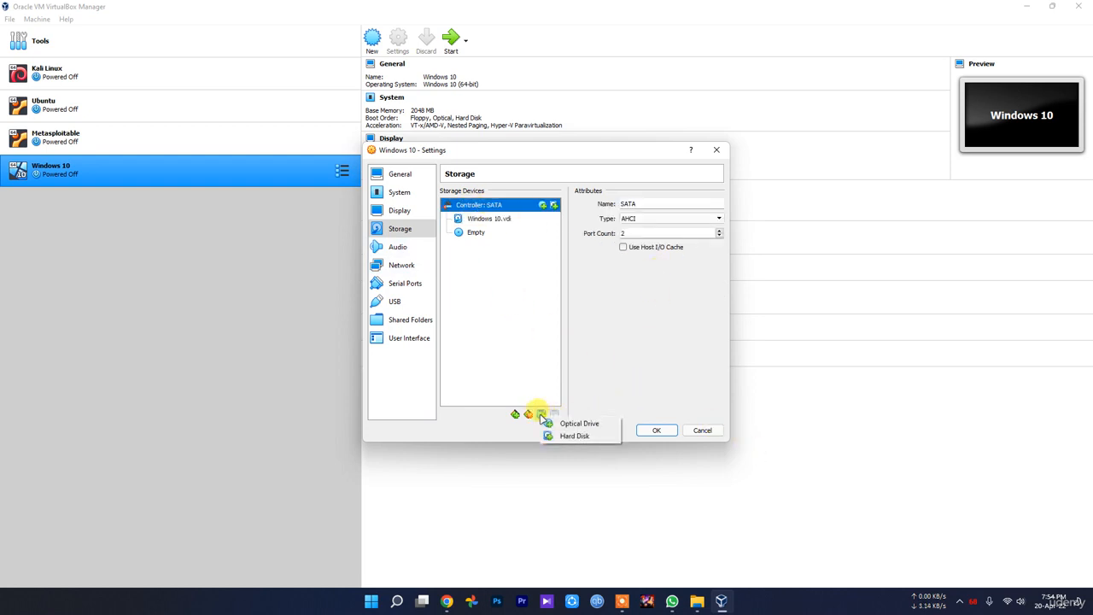
{"action": "left_click", "coordinate": [660, 360]}
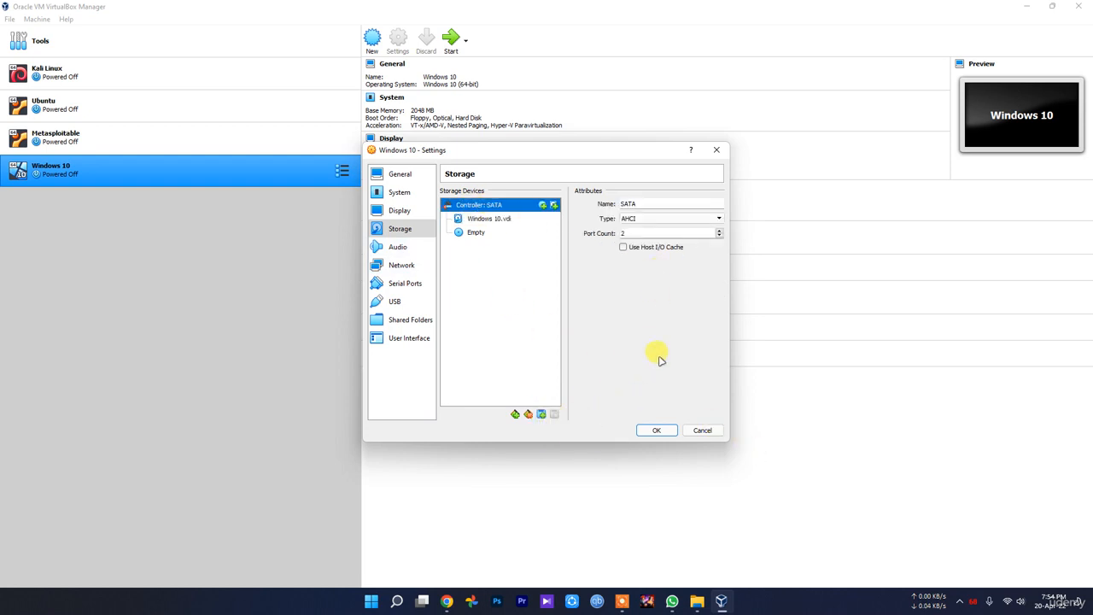
{"action": "left_click", "coordinate": [959, 601]}
{"action": "left_click", "coordinate": [979, 567]}
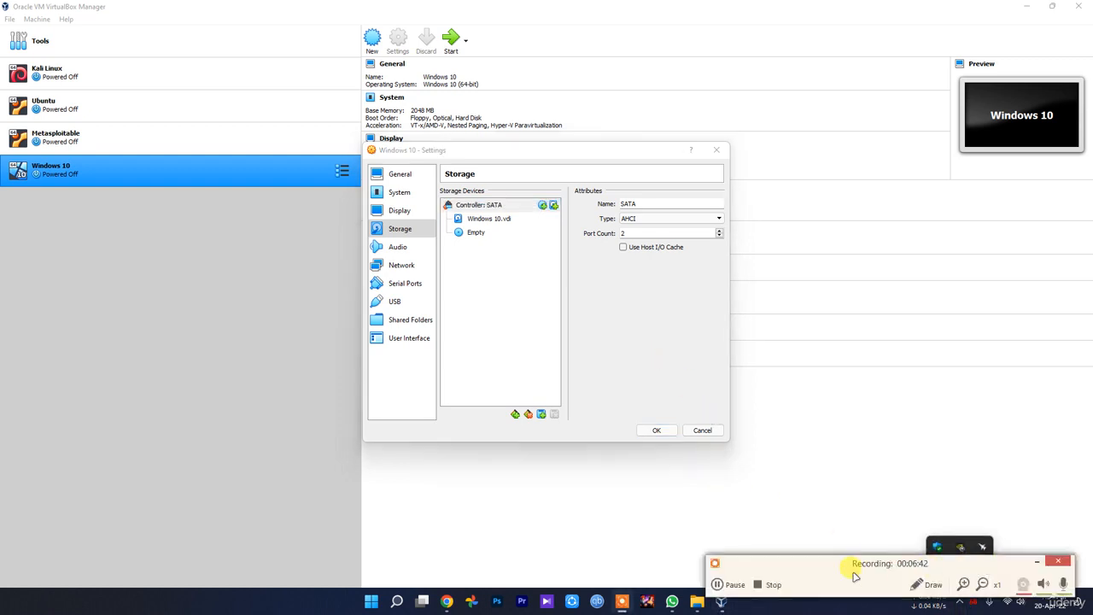
{"action": "left_click", "coordinate": [742, 583]}
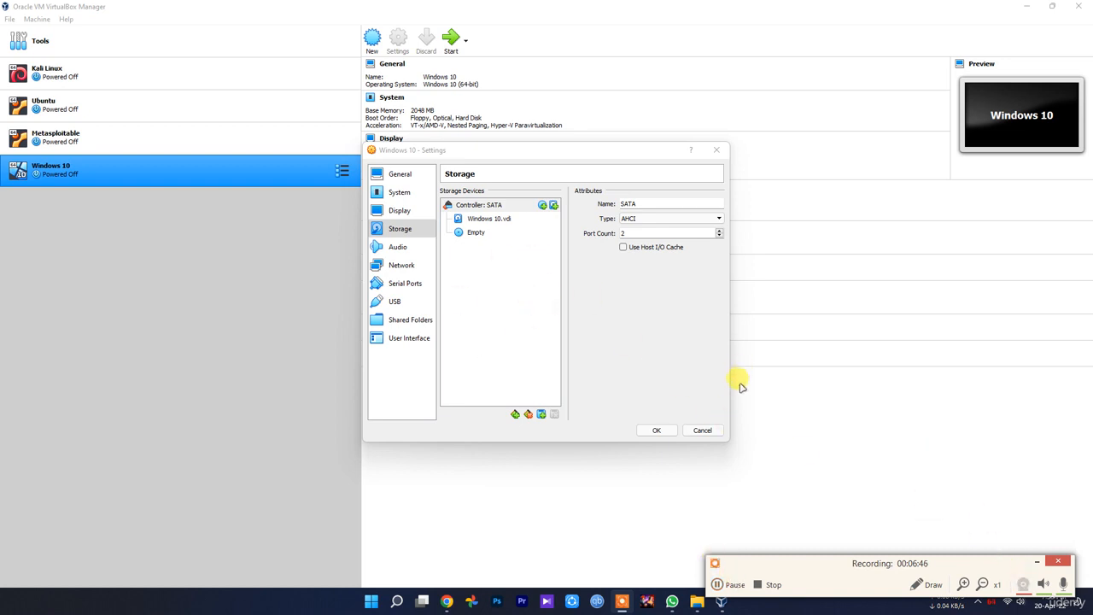
Close the Windows 10 machine's settings without saving any changes
{"action": "left_click", "coordinate": [703, 431]}
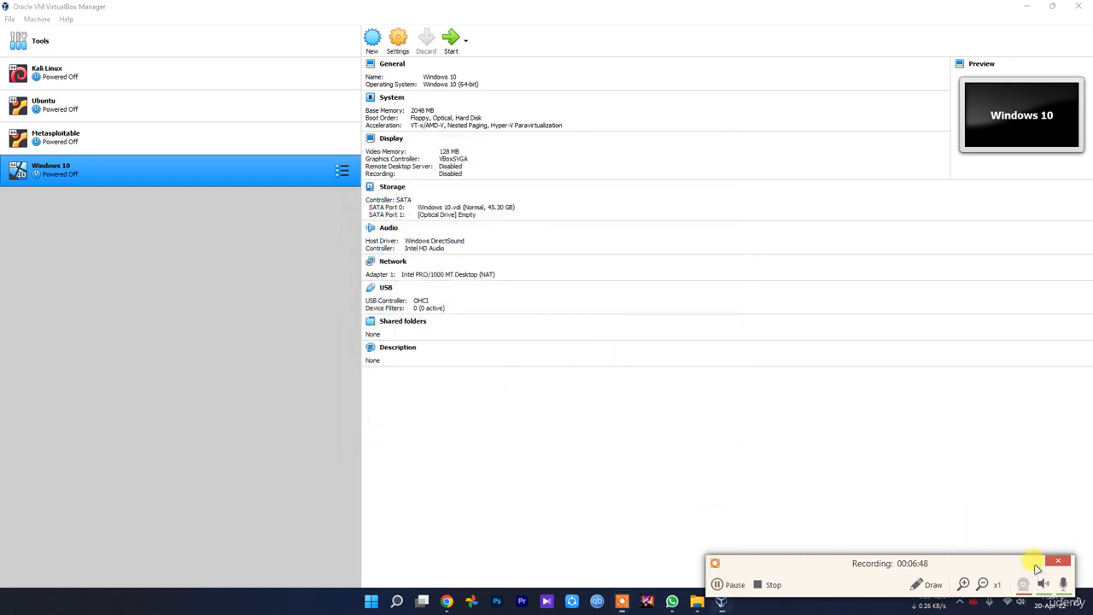
{"action": "left_click", "coordinate": [1037, 562]}
Check the file in the MSEdge.Win10.VirtualBox folder in File Explorer and return to VirtualBox
{"action": "left_click", "coordinate": [696, 603]}
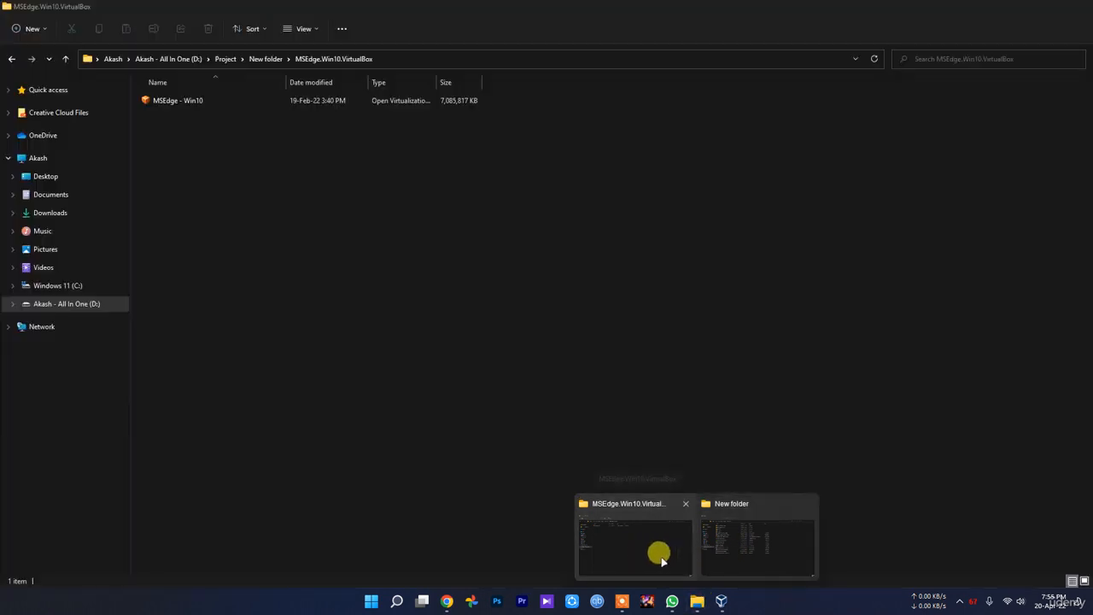
{"action": "left_click", "coordinate": [658, 555]}
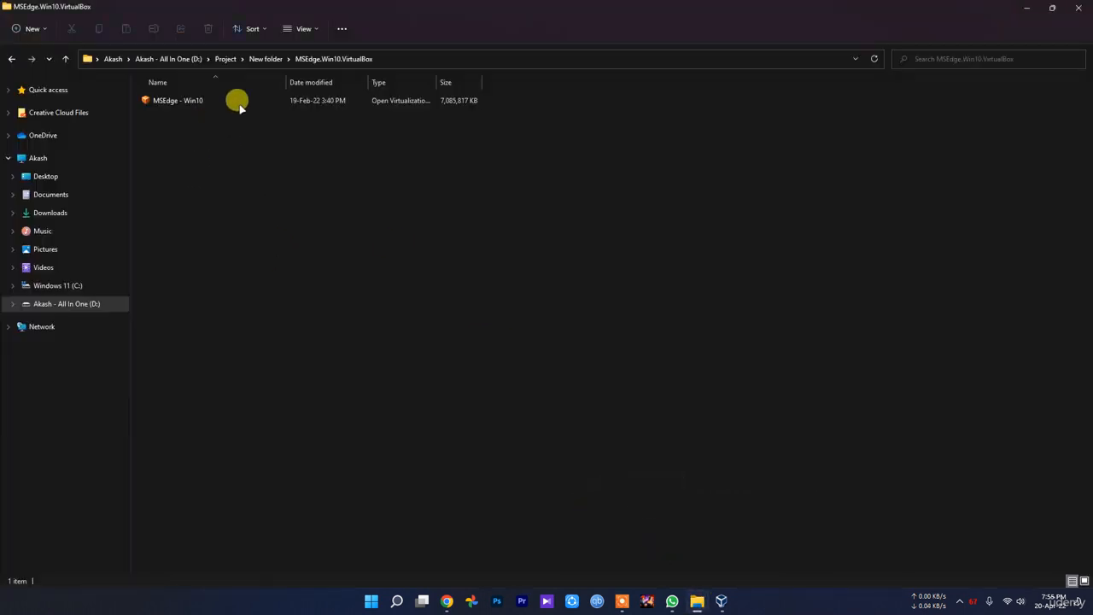
{"action": "left_click", "coordinate": [722, 598]}
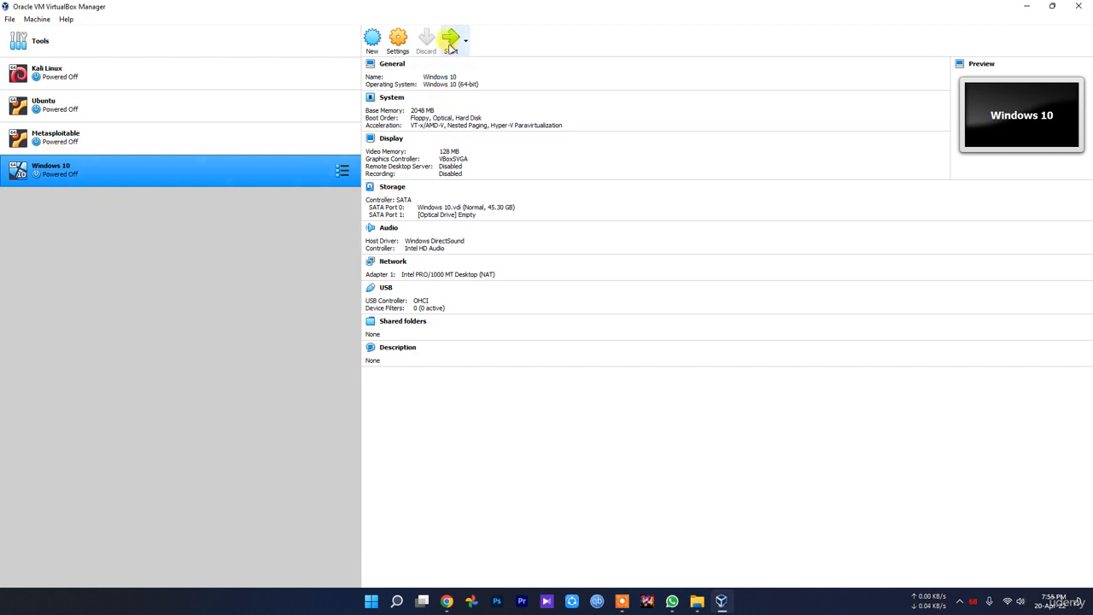
Remove the Windows 10 virtual machine from VirtualBox and delete all of its files
{"action": "right_click", "coordinate": [70, 176]}
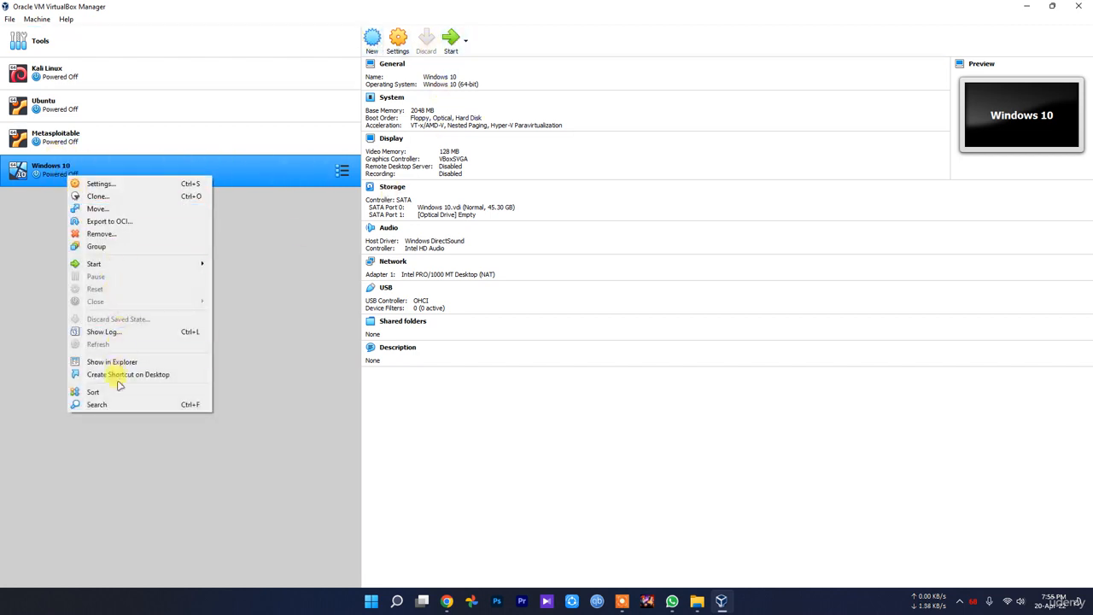
{"action": "left_click", "coordinate": [116, 235]}
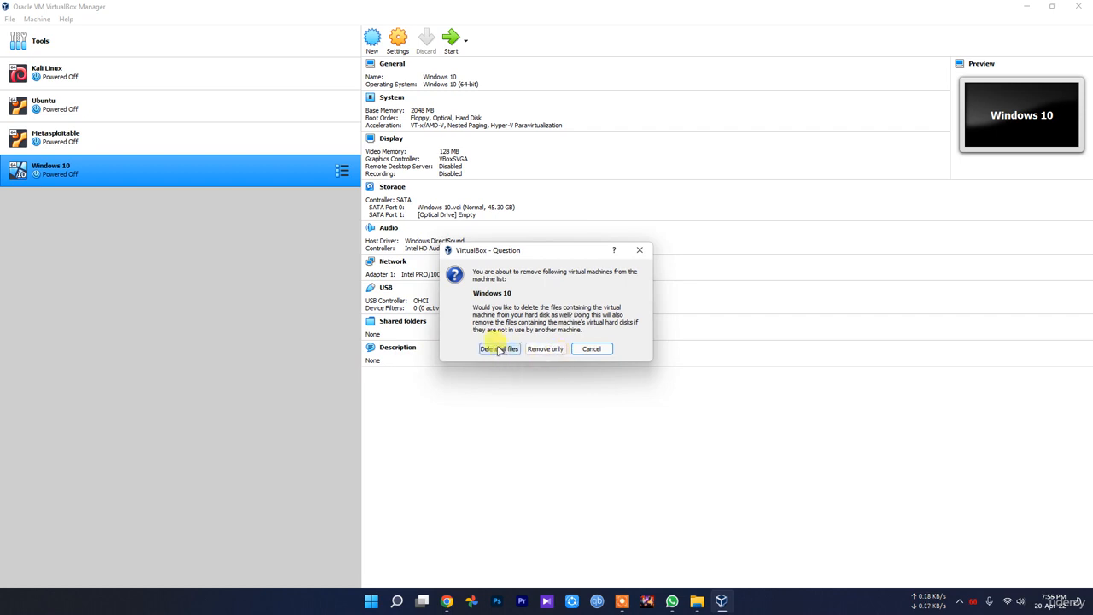
{"action": "left_click", "coordinate": [500, 349]}
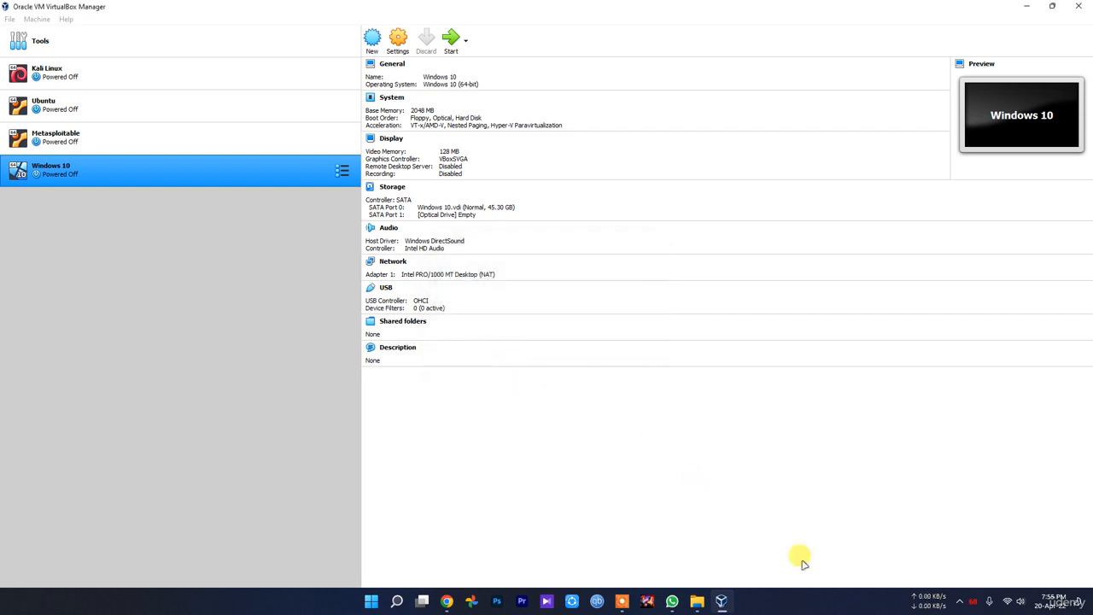
Switch to Chrome, close the YouTube tab and review Microsoft Edge Developer's Virtual Machines download page
{"action": "mouse_move", "coordinate": [699, 600]}
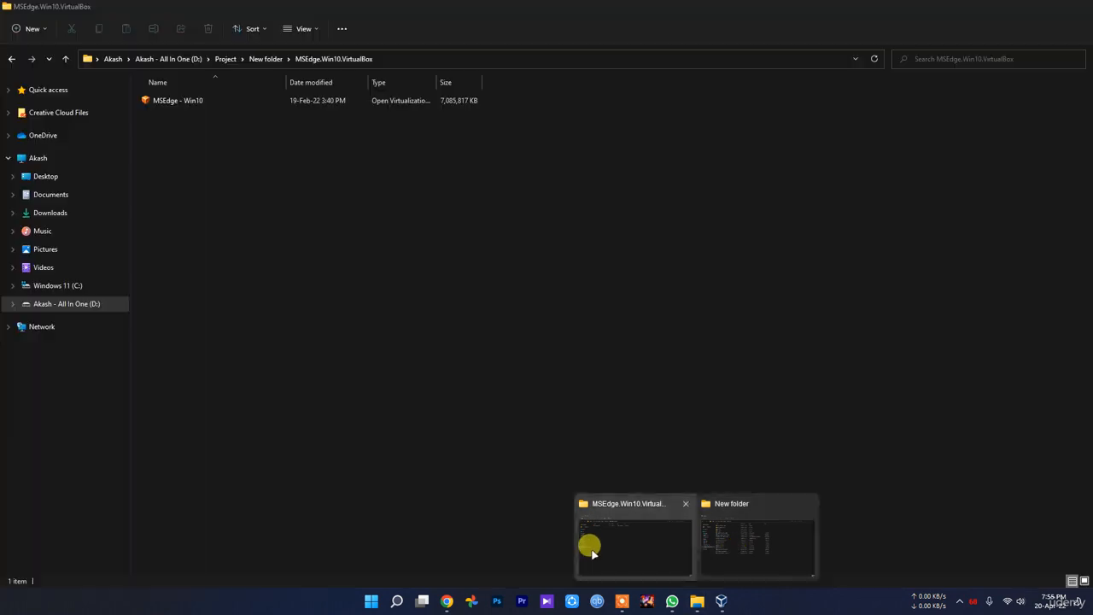
{"action": "left_click", "coordinate": [588, 549]}
{"action": "left_click", "coordinate": [446, 600]}
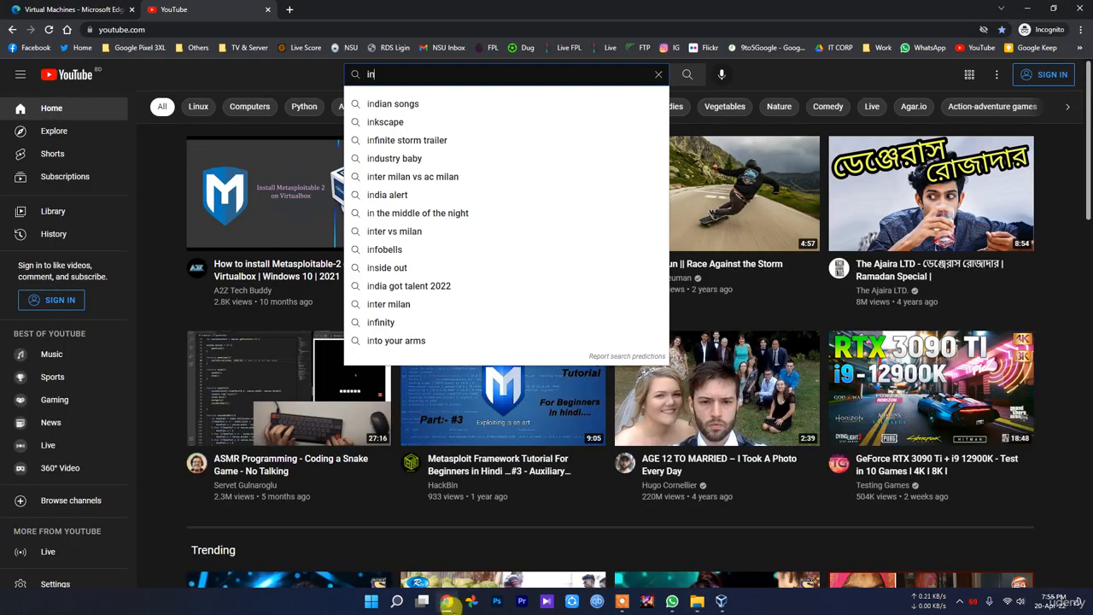
{"action": "key", "text": "ctrl+Tab"}
{"action": "left_click", "coordinate": [267, 10]}
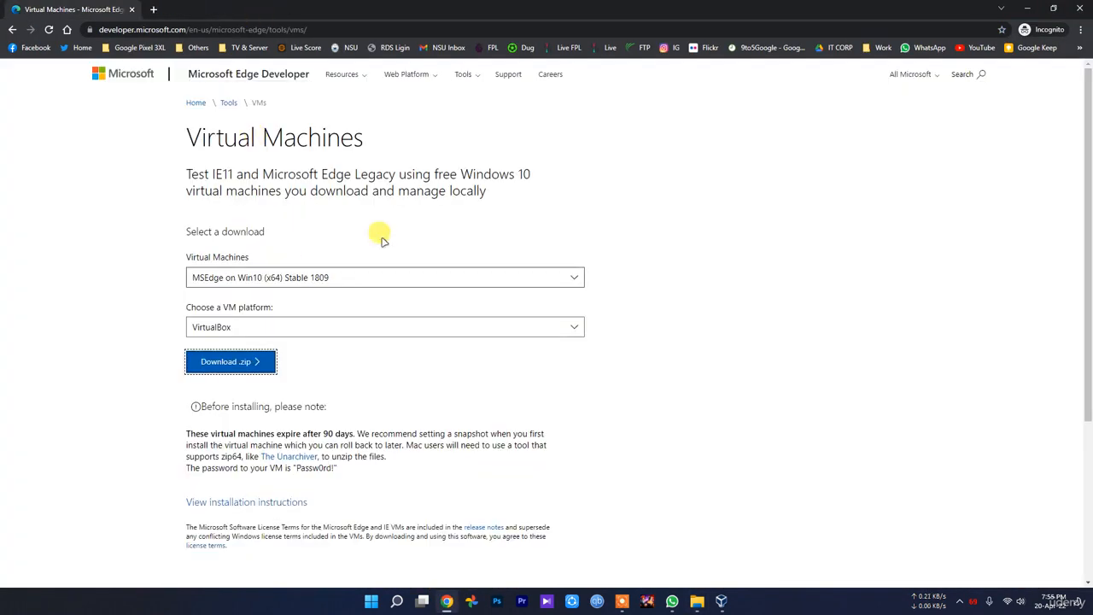
{"action": "left_click_drag", "start_coordinate": [367, 132], "coordinate": [182, 134]}
{"action": "left_click", "coordinate": [317, 175]}
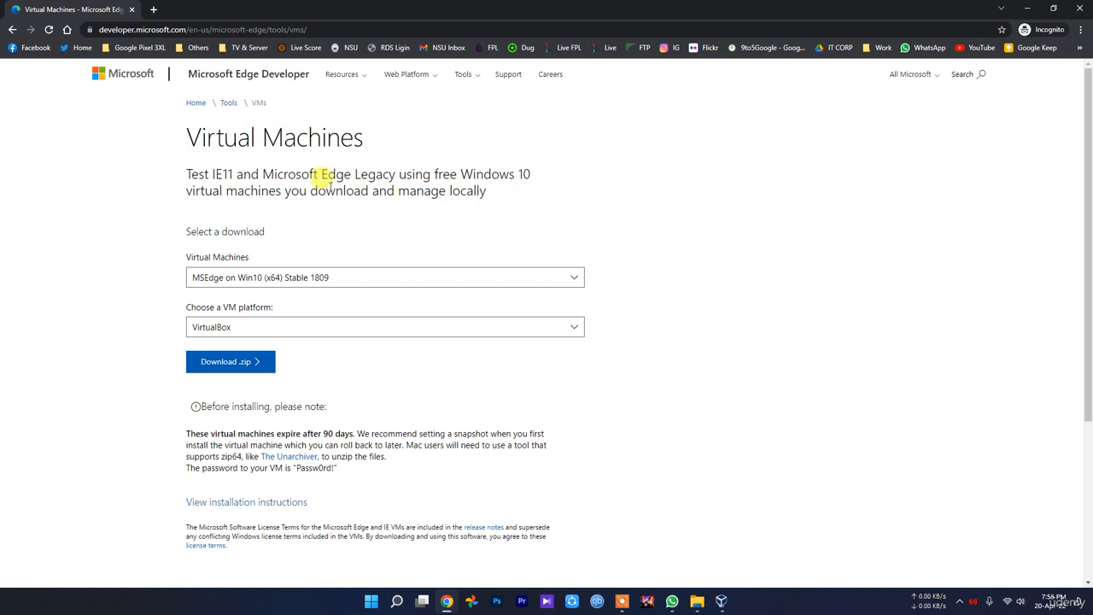
Go back to the Google results and examine the "Download a Windows virtual machine - Microsoft Developer" page
{"action": "key", "text": "alt+Left"}
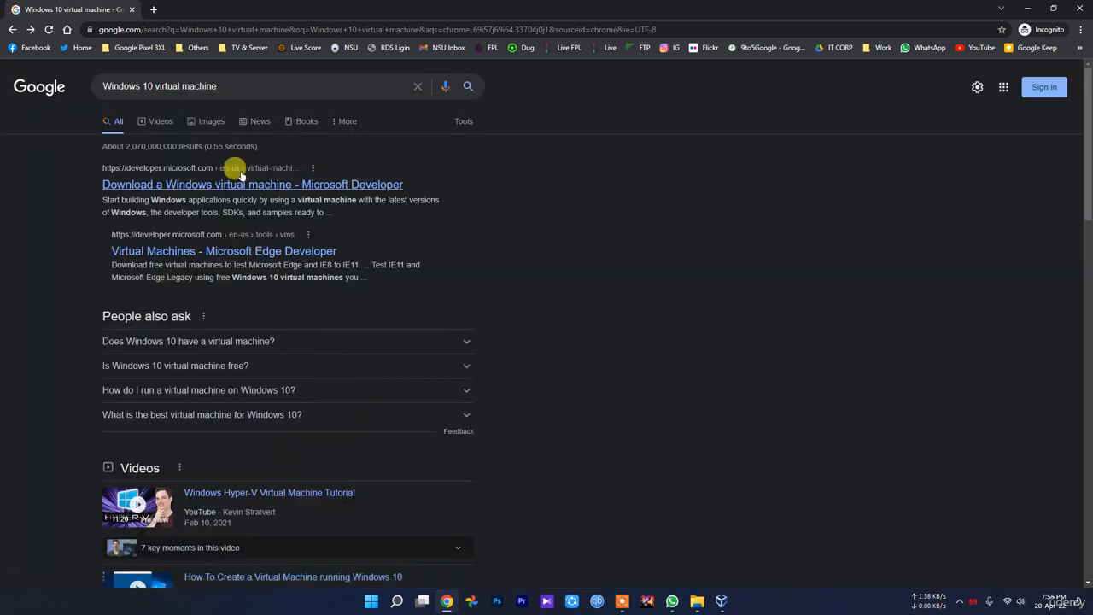
{"action": "left_click", "coordinate": [243, 182]}
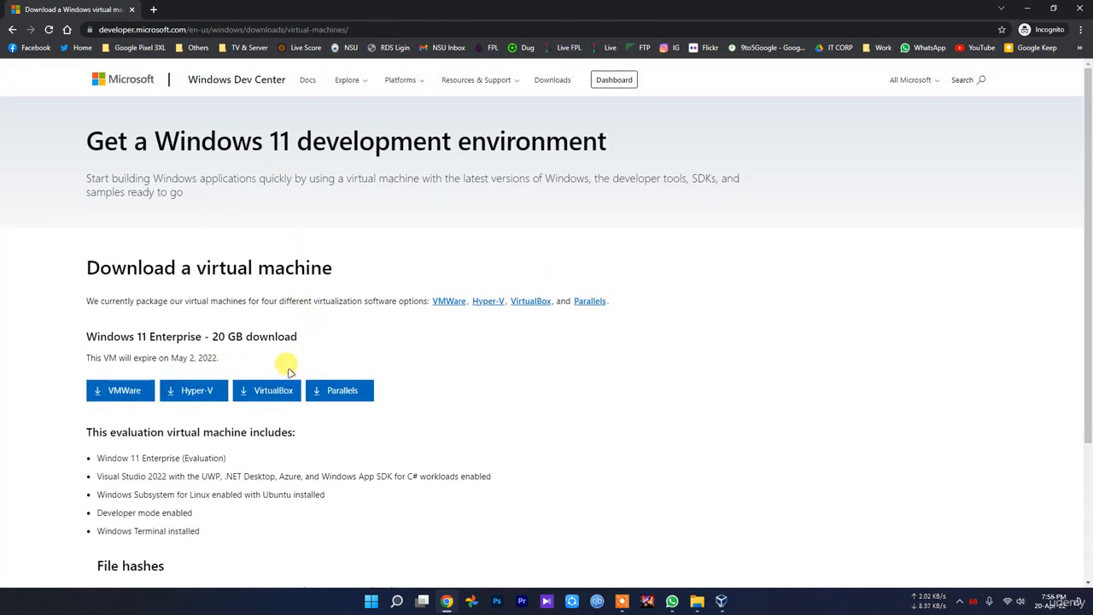
{"action": "left_click", "coordinate": [722, 601]}
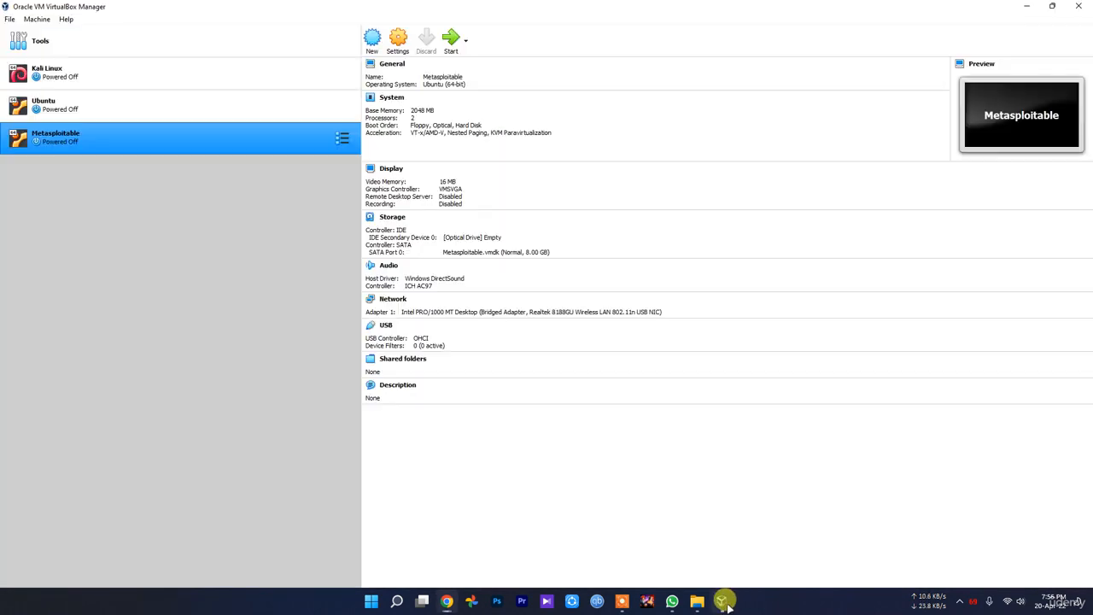
Return to the Google results in Chrome and open the "Virtual Machines - Microsoft Edge Developer" page
{"action": "left_click", "coordinate": [445, 601]}
{"action": "key", "text": "alt+Left"}
{"action": "left_click", "coordinate": [194, 251]}
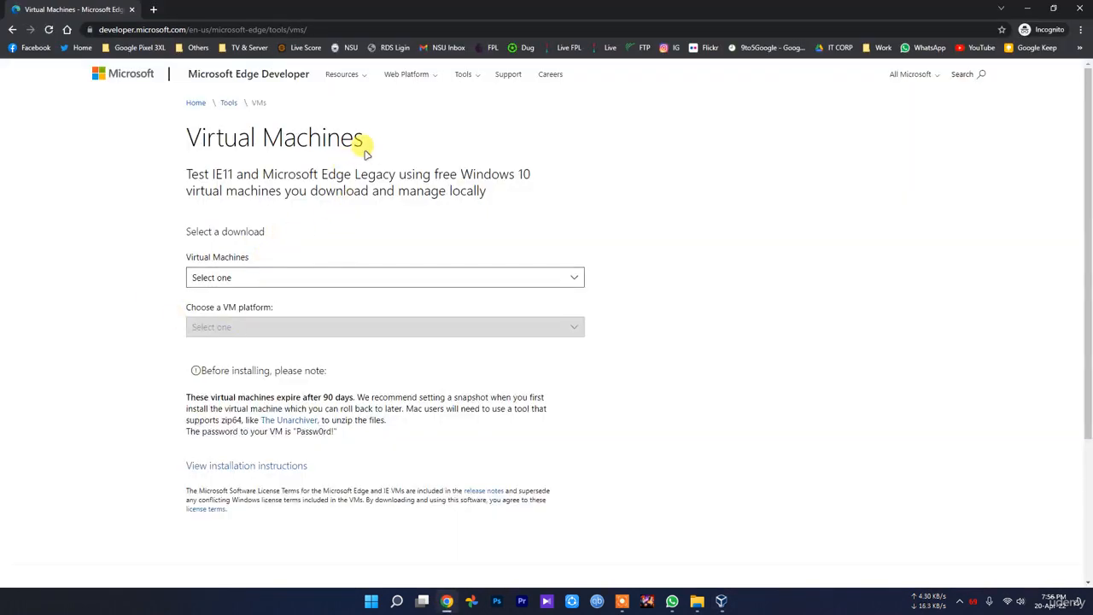
{"action": "left_click_drag", "start_coordinate": [361, 151], "coordinate": [199, 160]}
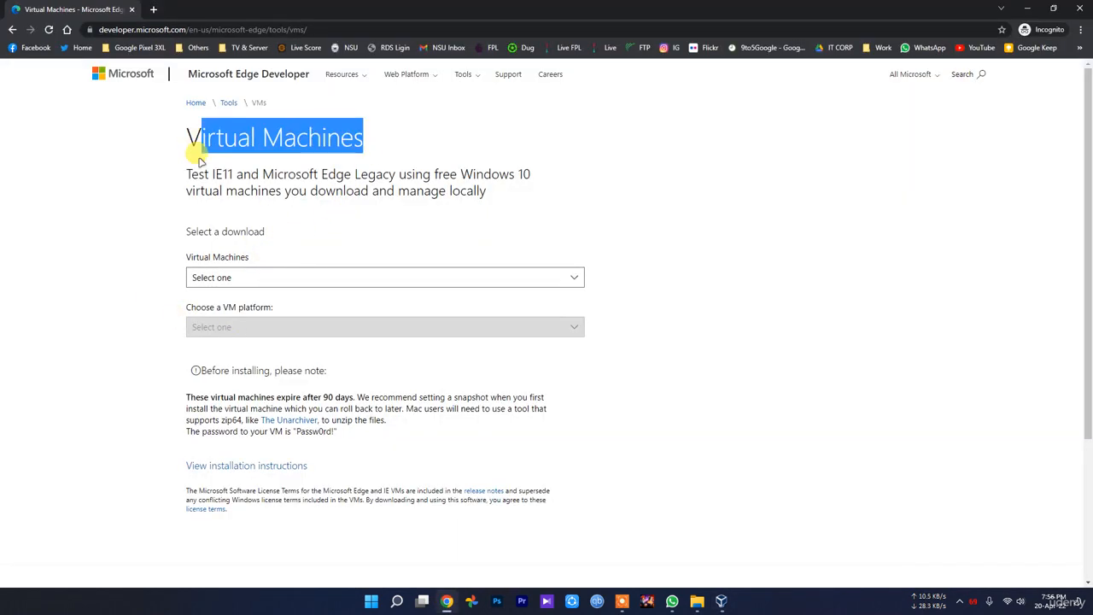
{"action": "left_click", "coordinate": [794, 474]}
Open the MSEdge - Win10 appliance file from the MSEdge.Win10.VirtualBox folder in VirtualBox for import
{"action": "left_click", "coordinate": [720, 604]}
{"action": "left_click", "coordinate": [720, 604]}
{"action": "left_click", "coordinate": [719, 604]}
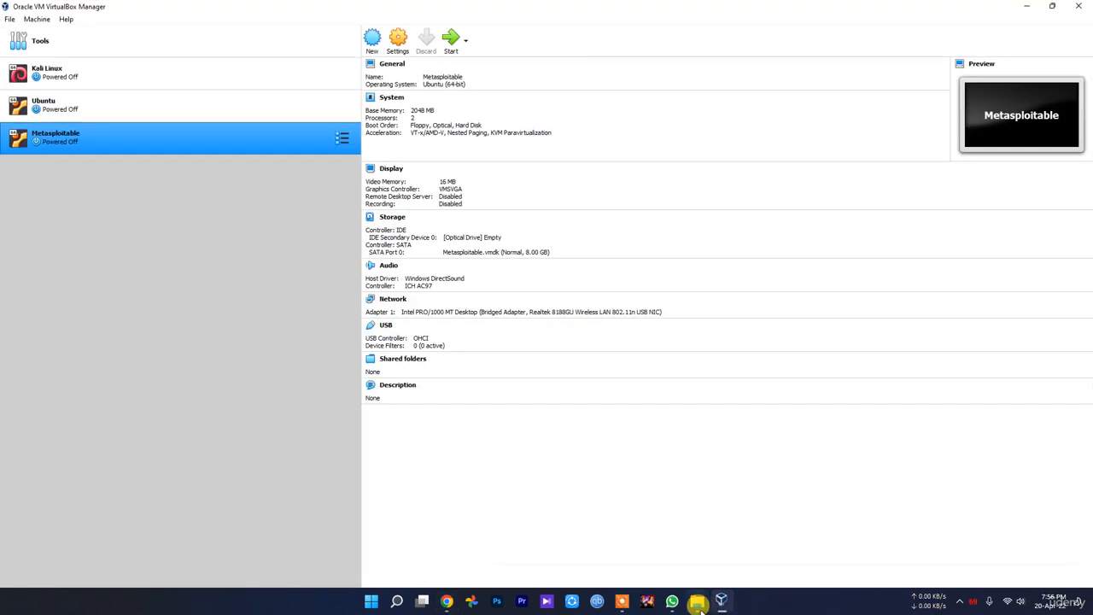
{"action": "mouse_move", "coordinate": [699, 604]}
{"action": "left_click", "coordinate": [654, 547]}
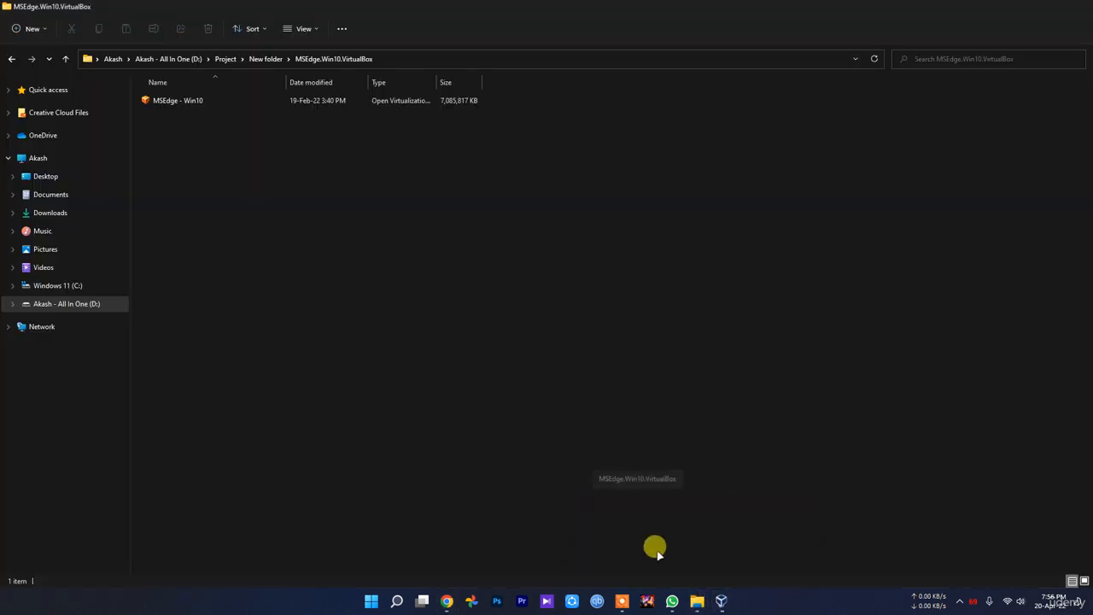
{"action": "left_click", "coordinate": [182, 103]}
{"action": "double_click", "coordinate": [183, 103]}
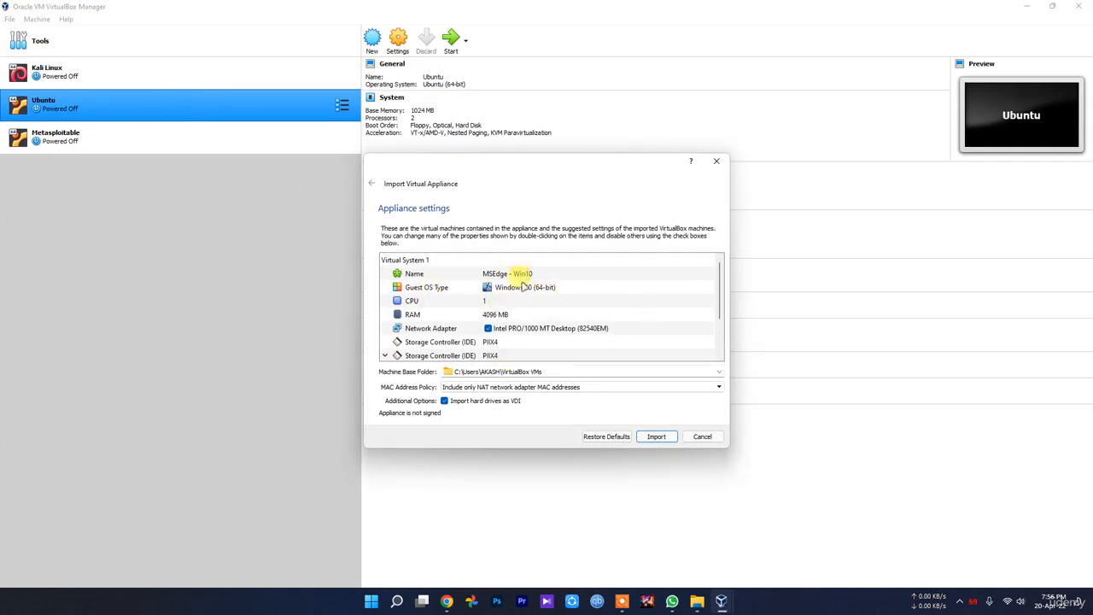
Set the machine base folder for the imported appliance to the VM's folder on drive D
{"action": "left_click", "coordinate": [719, 372]}
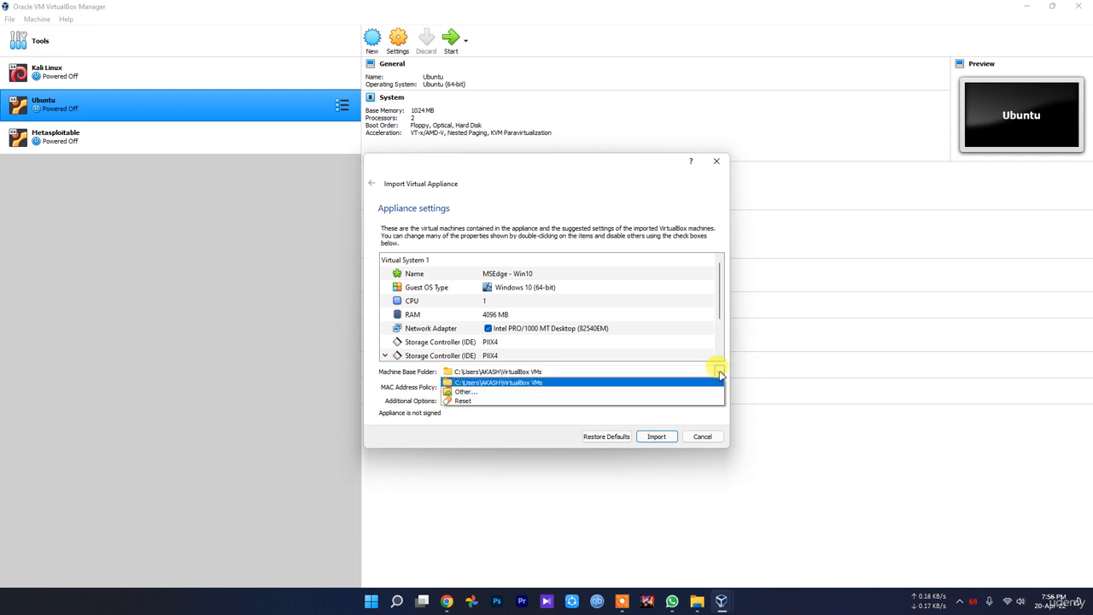
{"action": "left_click", "coordinate": [639, 391]}
{"action": "scroll", "coordinate": [426, 350], "scroll_direction": "down", "scroll_amount": 5}
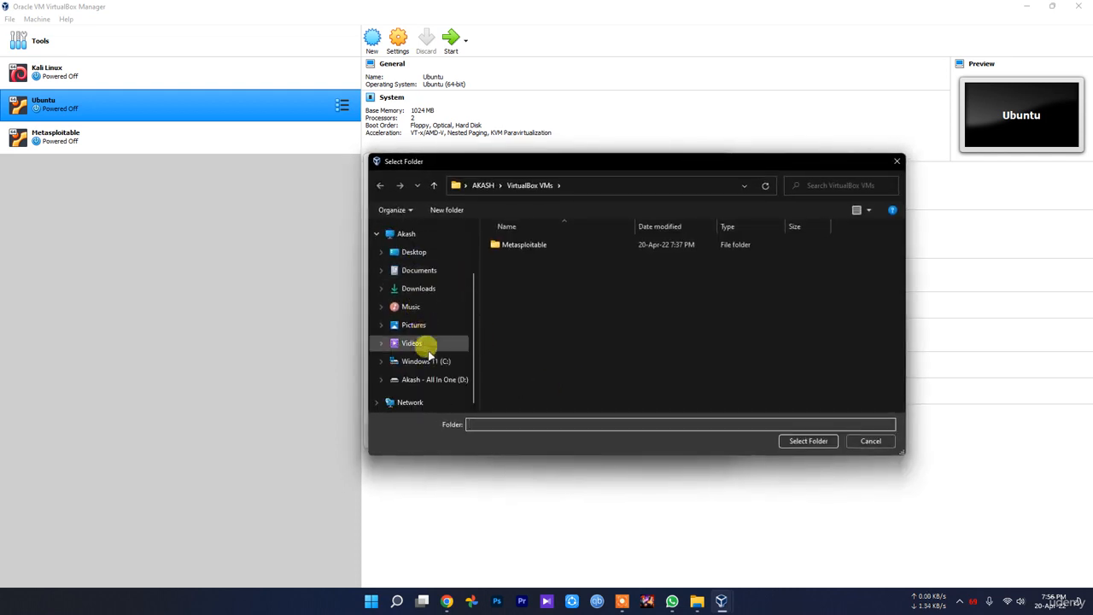
{"action": "left_click", "coordinate": [444, 377]}
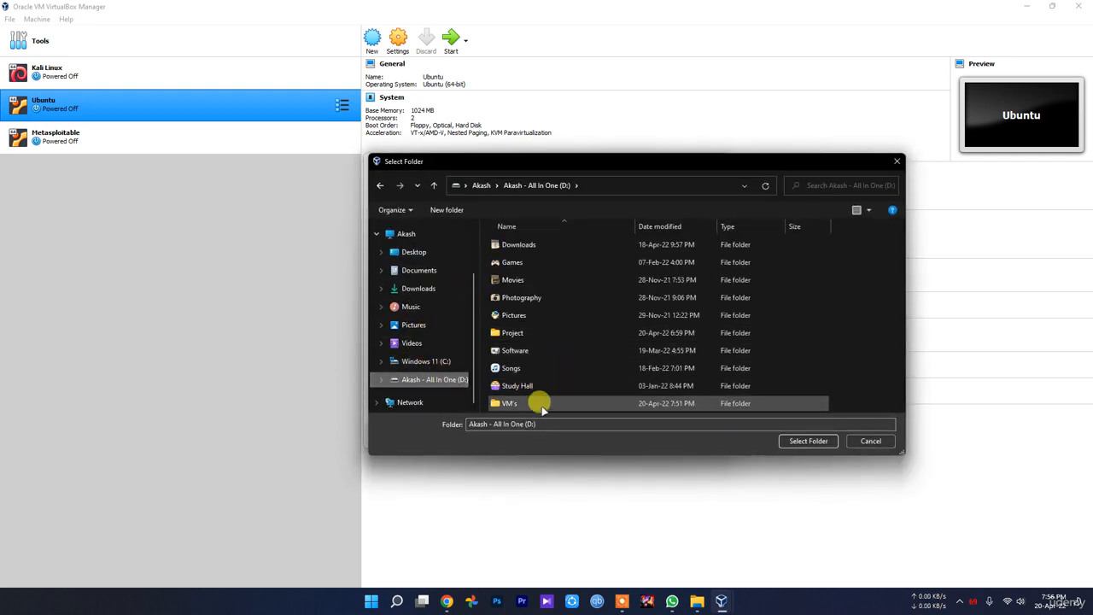
{"action": "double_click", "coordinate": [512, 402]}
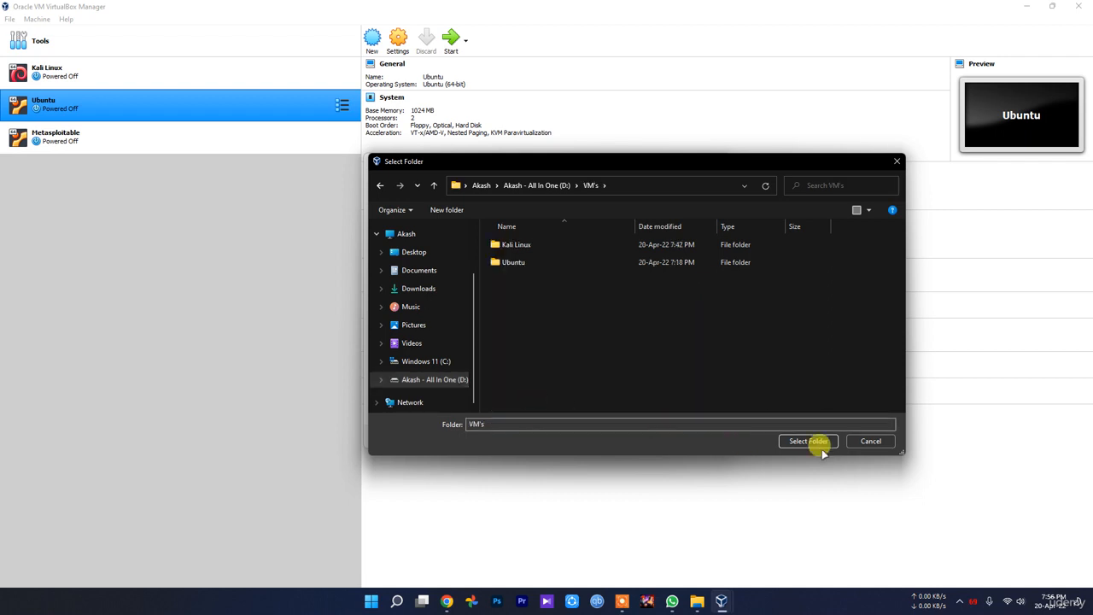
{"action": "left_click", "coordinate": [807, 440]}
Review the MSEdge - Win10 appliance settings and import the appliance
{"action": "scroll", "coordinate": [525, 300], "scroll_direction": "down", "scroll_amount": 1}
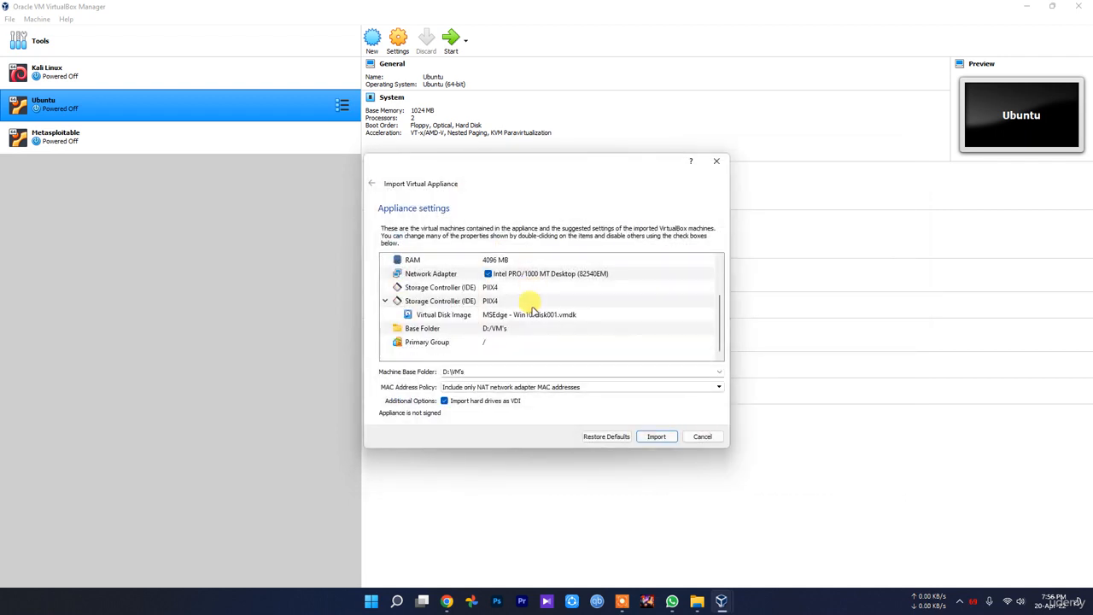
{"action": "scroll", "coordinate": [531, 315], "scroll_direction": "up", "scroll_amount": 1}
{"action": "scroll", "coordinate": [451, 341], "scroll_direction": "down", "scroll_amount": 2}
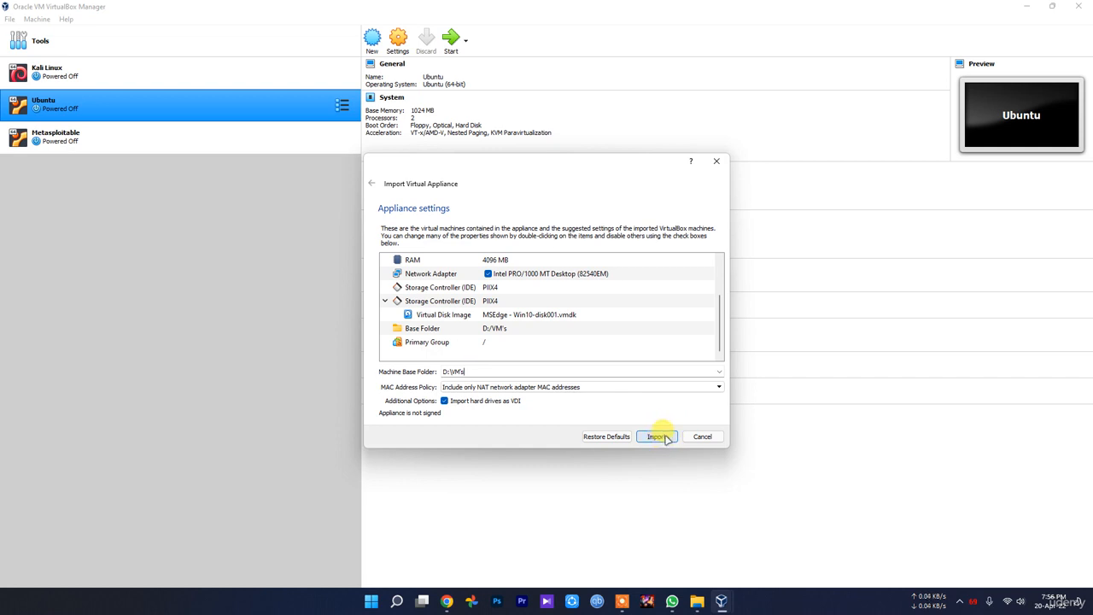
{"action": "scroll", "coordinate": [508, 305], "scroll_direction": "up", "scroll_amount": 1}
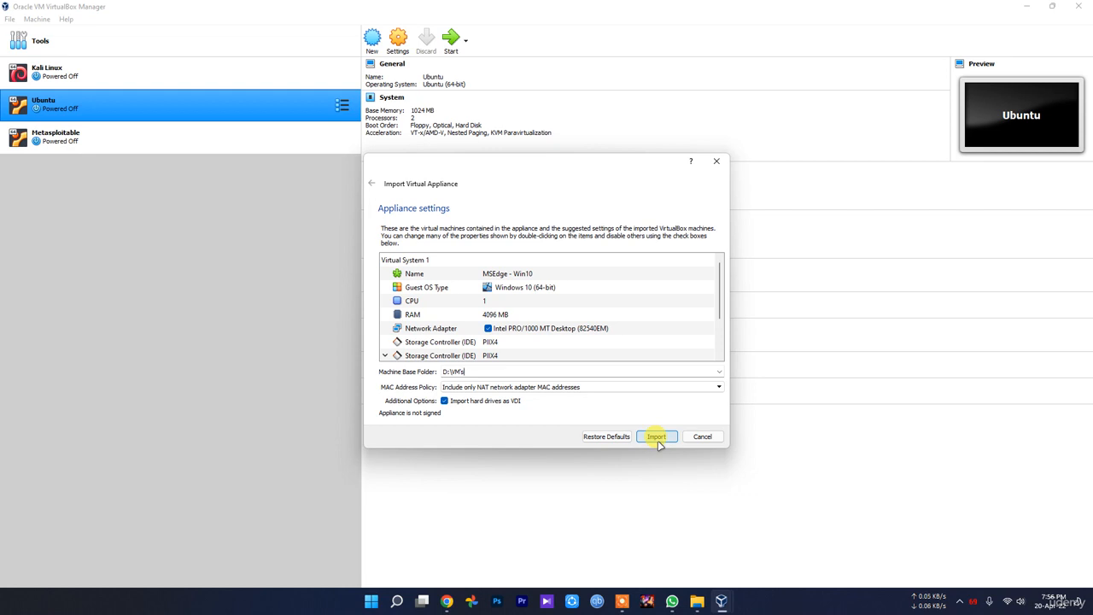
{"action": "left_click", "coordinate": [656, 437]}
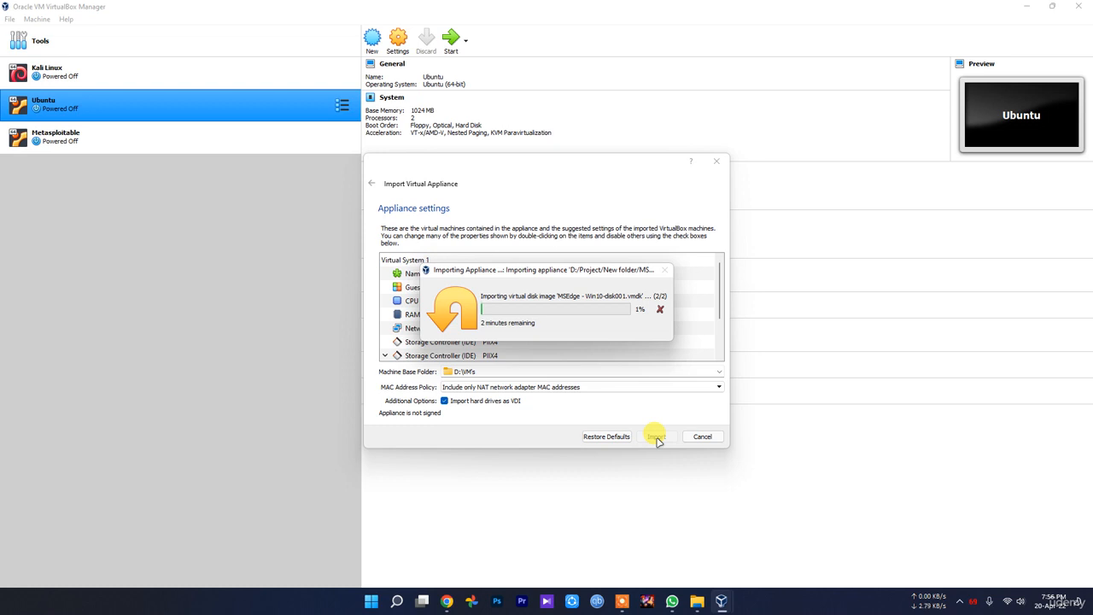
{"action": "left_click", "coordinate": [960, 600]}
{"action": "left_click", "coordinate": [981, 569]}
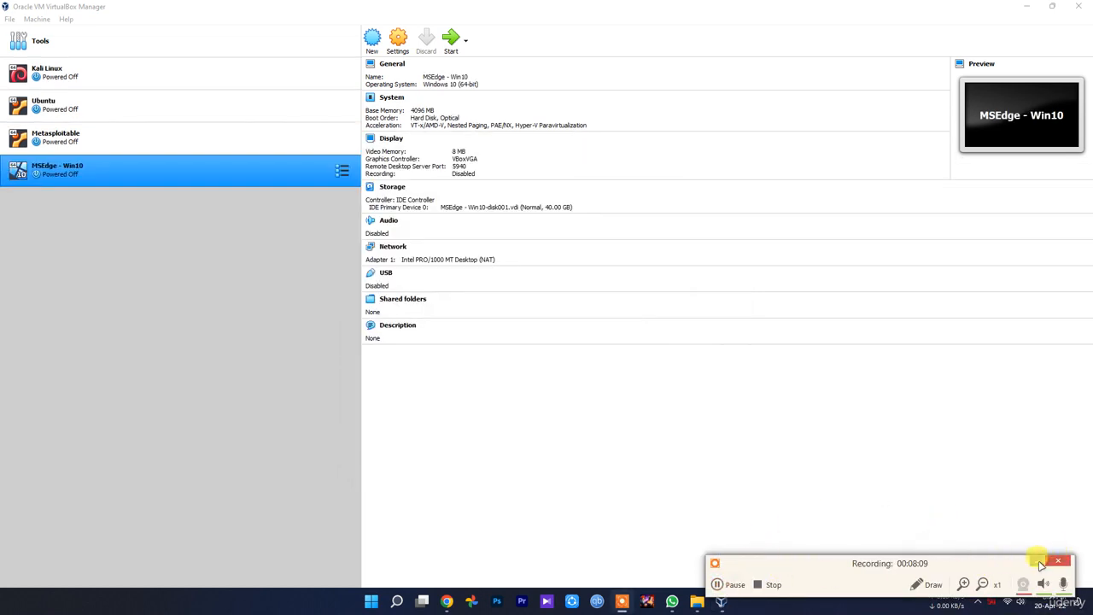
{"action": "left_click", "coordinate": [1038, 561]}
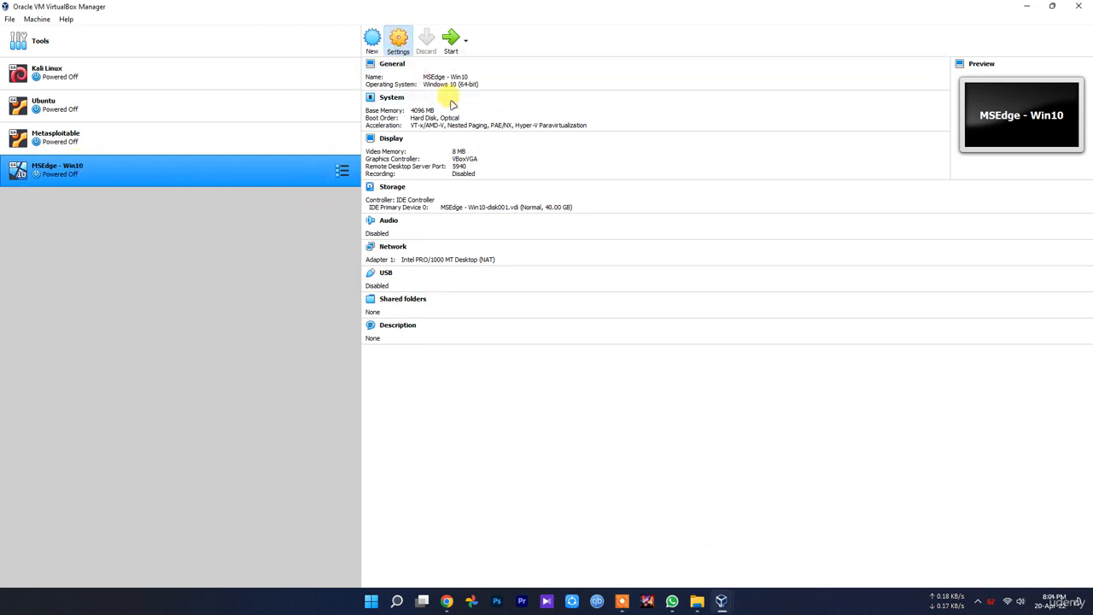
Set both Shared Clipboard and Drag'n'Drop to Bidirectional in the MSEdge - Win10 machine's advanced general settings
{"action": "left_click", "coordinate": [485, 194]}
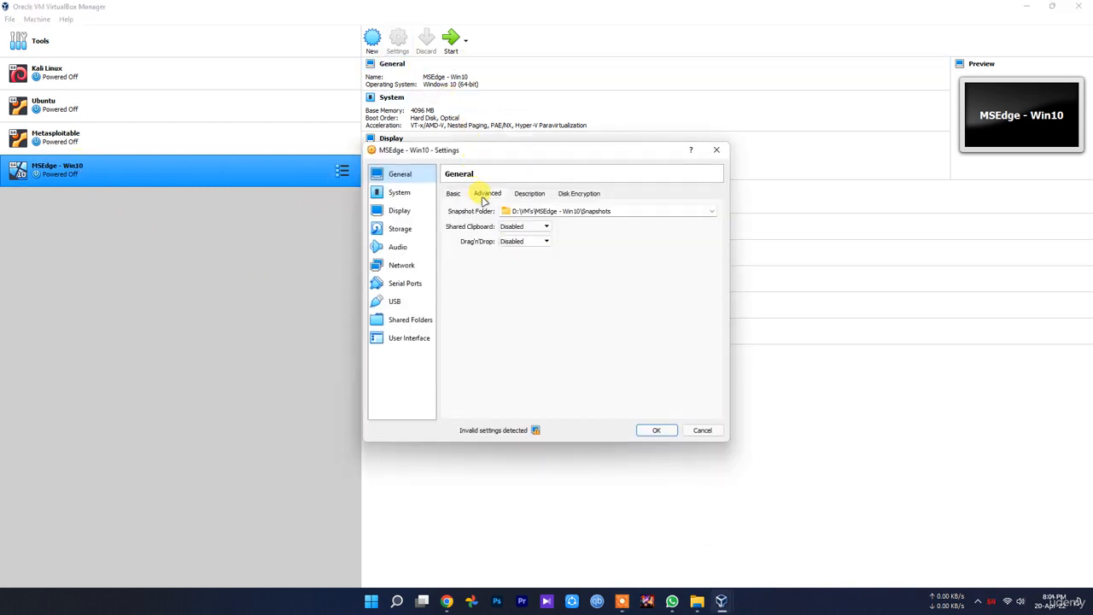
{"action": "left_click", "coordinate": [536, 226]}
{"action": "left_click", "coordinate": [519, 257]}
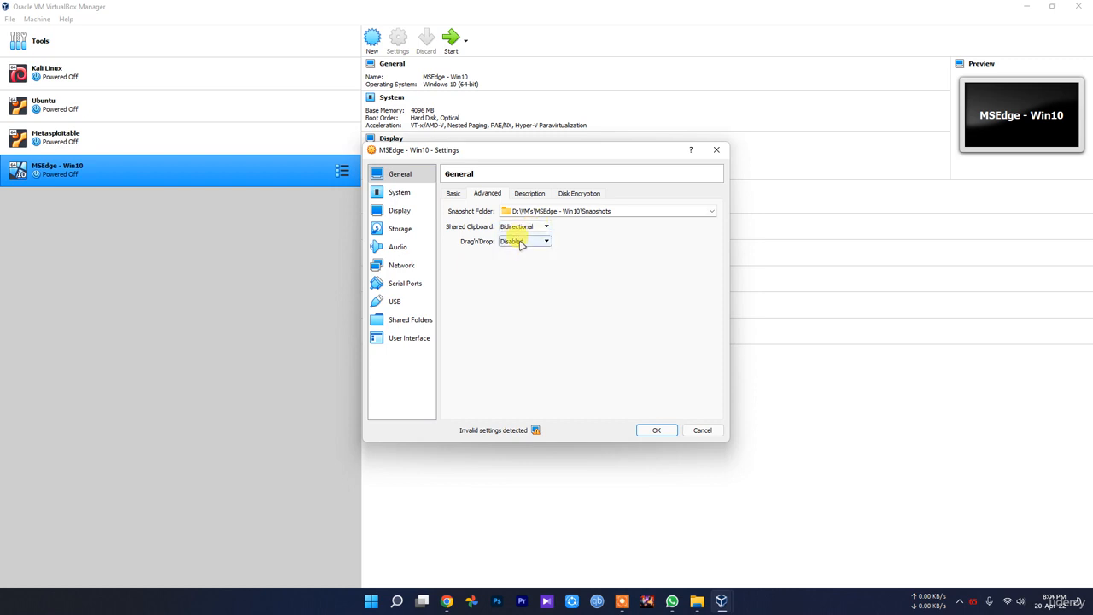
{"action": "left_click", "coordinate": [517, 241]}
{"action": "left_click", "coordinate": [523, 273]}
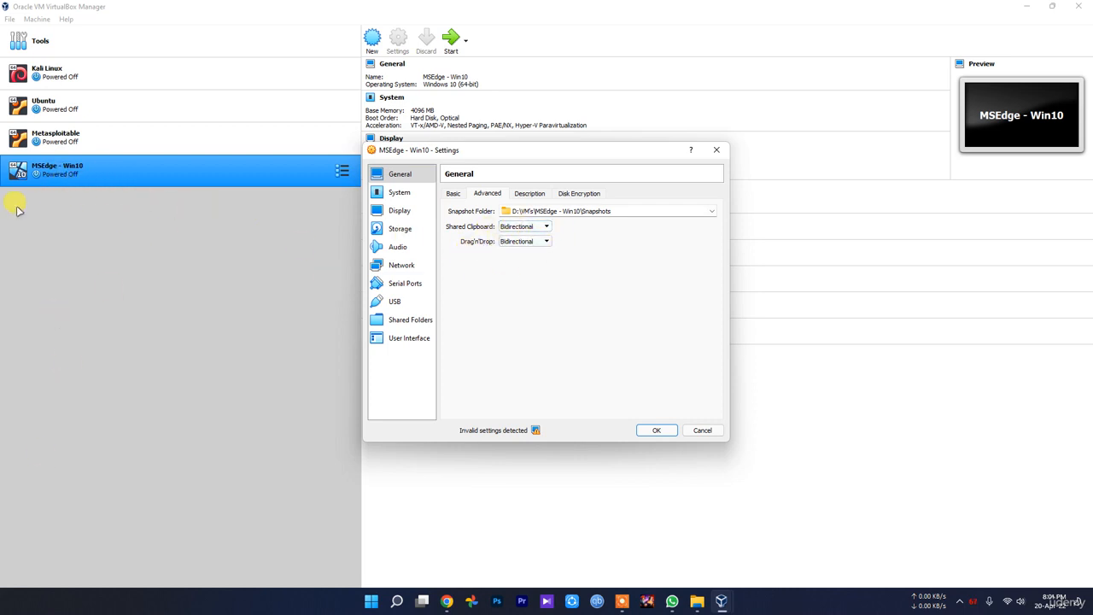
Set the MSEdge - Win10 machine's processor count to 2 in its system settings
{"action": "left_click", "coordinate": [395, 194]}
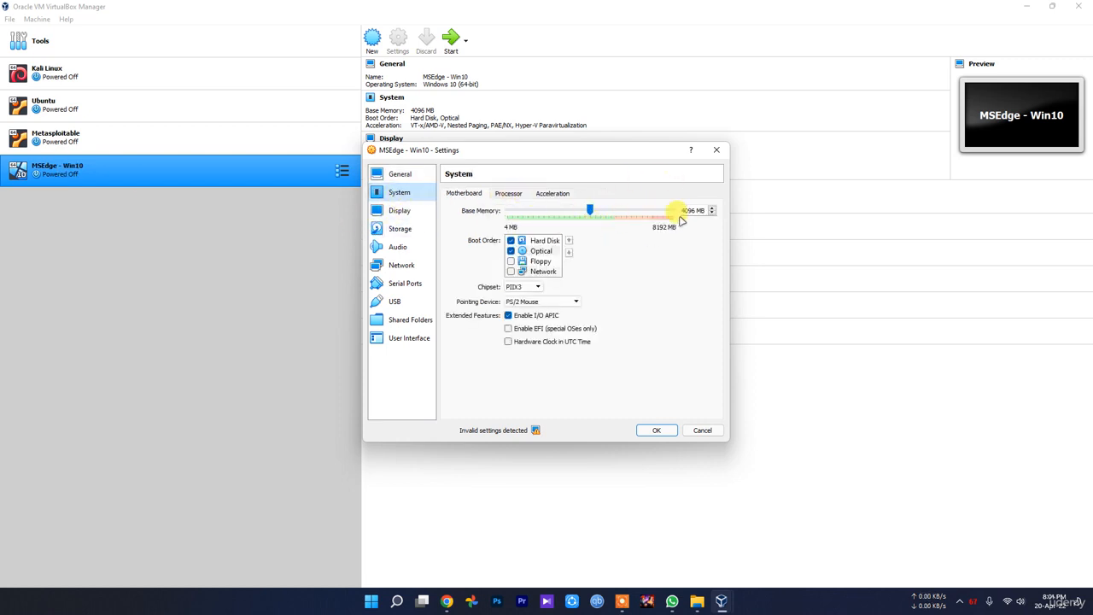
{"action": "left_click", "coordinate": [510, 194]}
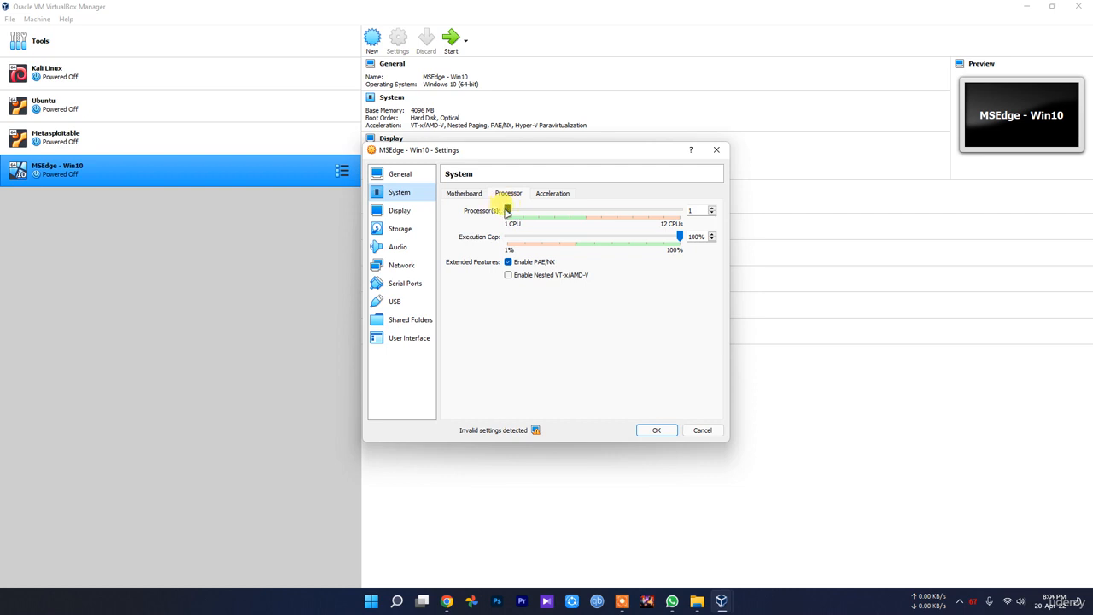
{"action": "left_click_drag", "start_coordinate": [507, 211], "coordinate": [524, 215]}
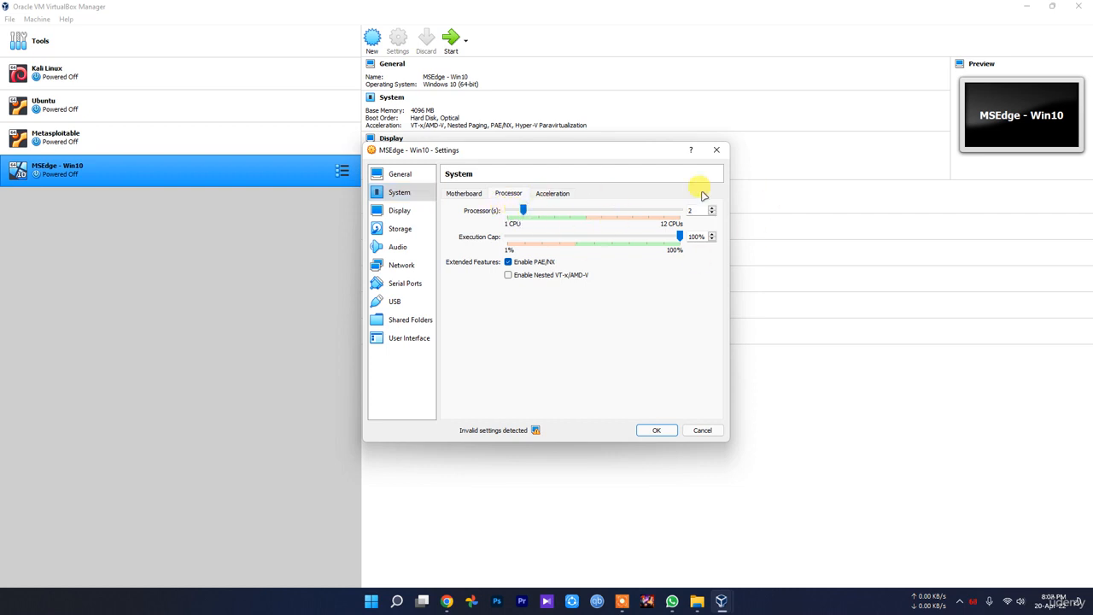
Review the display, storage and audio settings and attach network Adapter 1 to Bridged Adapter
{"action": "left_click", "coordinate": [401, 211]}
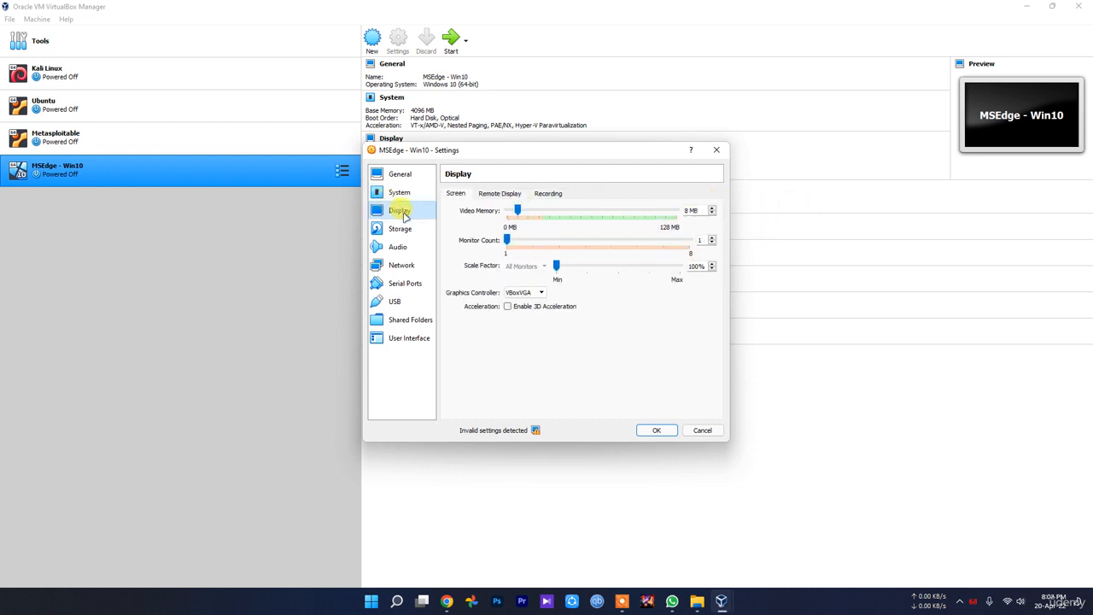
{"action": "left_click", "coordinate": [399, 228]}
{"action": "left_click", "coordinate": [399, 211]}
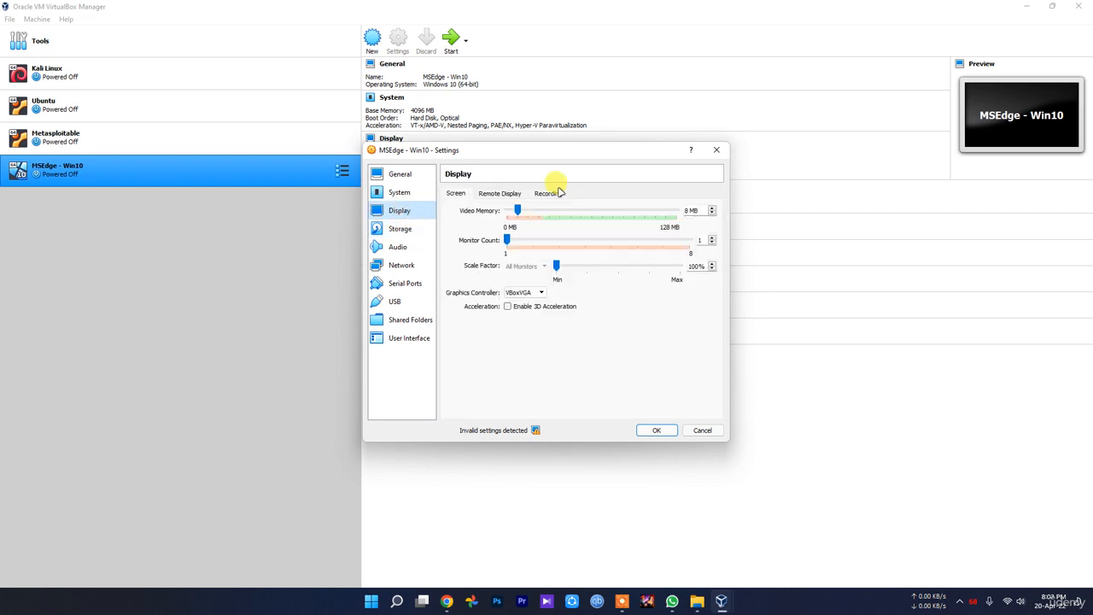
{"action": "left_click", "coordinate": [401, 229]}
{"action": "left_click", "coordinate": [398, 247]}
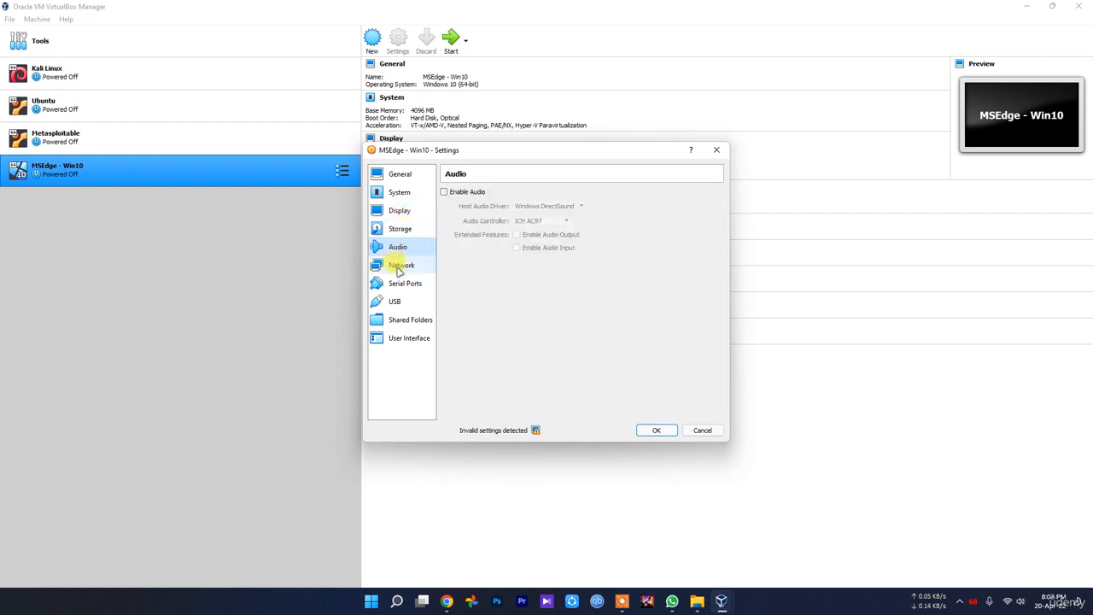
{"action": "left_click", "coordinate": [398, 266]}
{"action": "left_click", "coordinate": [530, 223]}
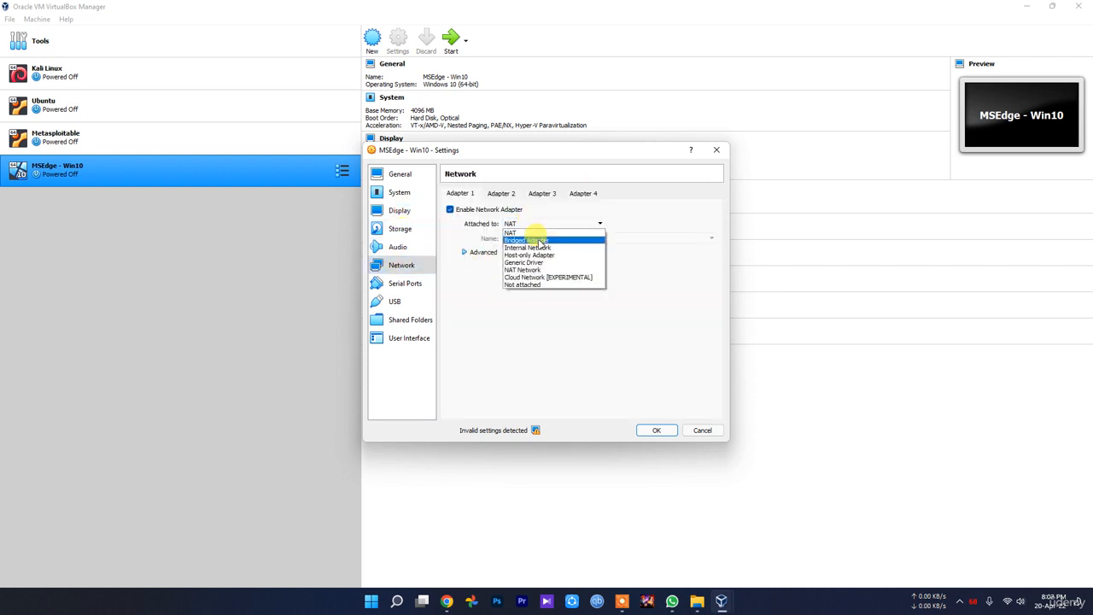
{"action": "left_click", "coordinate": [539, 241]}
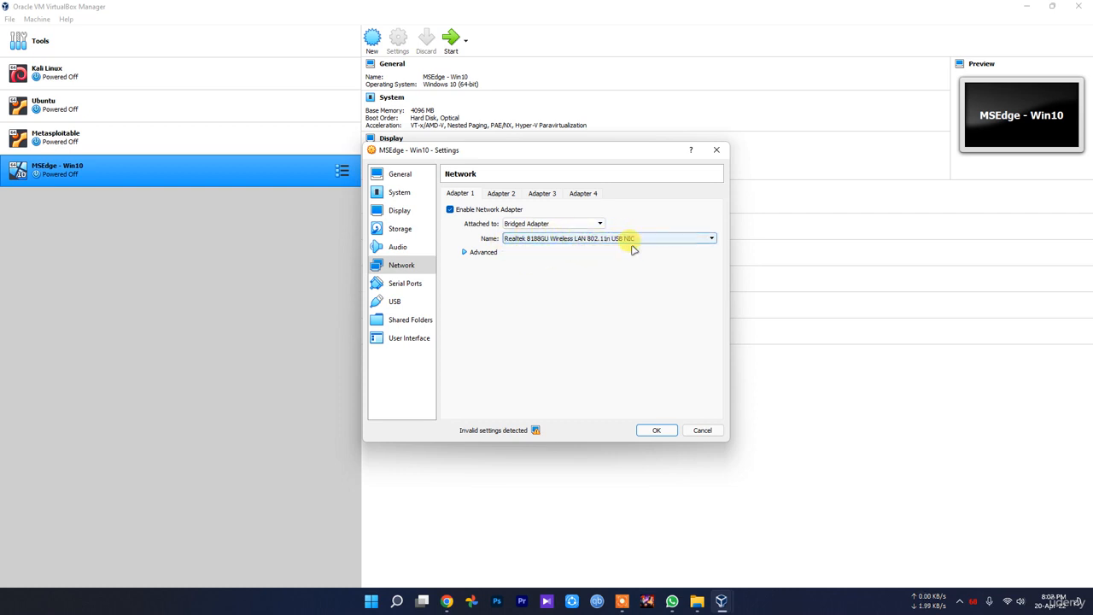
Check the serial port, USB, shared folder and user interface settings and save the machine's configuration
{"action": "left_click", "coordinate": [407, 283]}
{"action": "left_click", "coordinate": [413, 301]}
{"action": "left_click", "coordinate": [412, 319]}
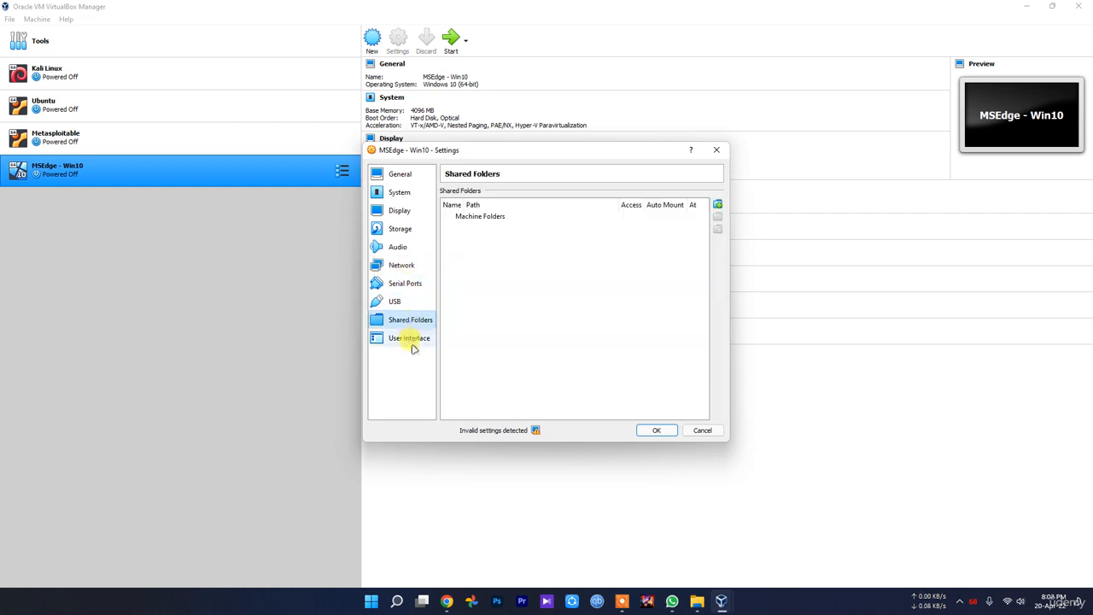
{"action": "left_click", "coordinate": [412, 339]}
{"action": "left_click", "coordinate": [656, 433]}
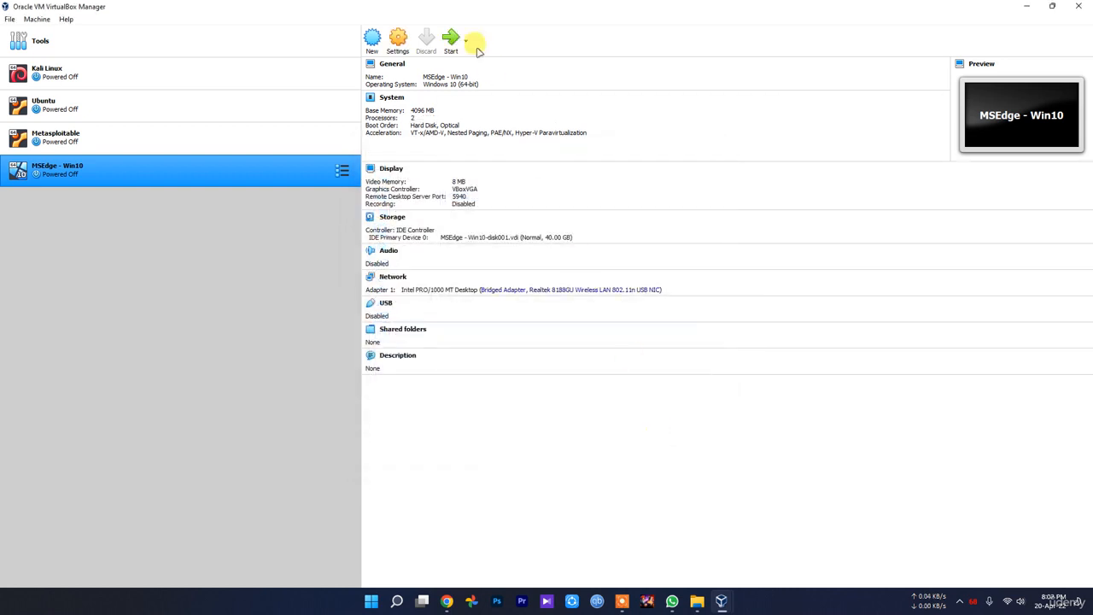
Start the MSEdge - Win10 machine and dismiss the keyboard capture and mouse integration notices
{"action": "left_click", "coordinate": [451, 39]}
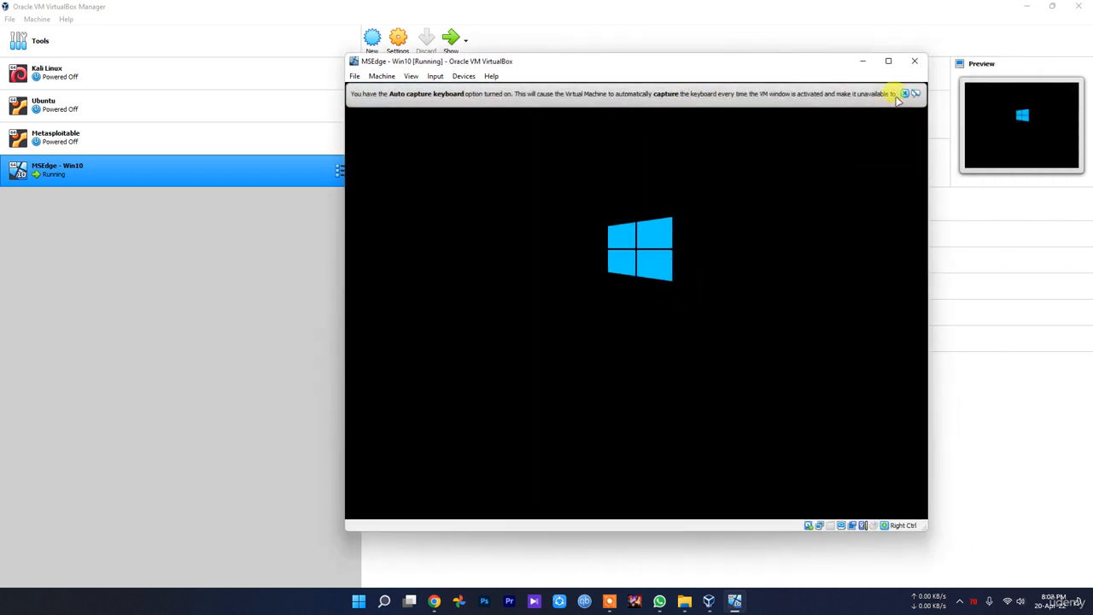
{"action": "left_click", "coordinate": [906, 93]}
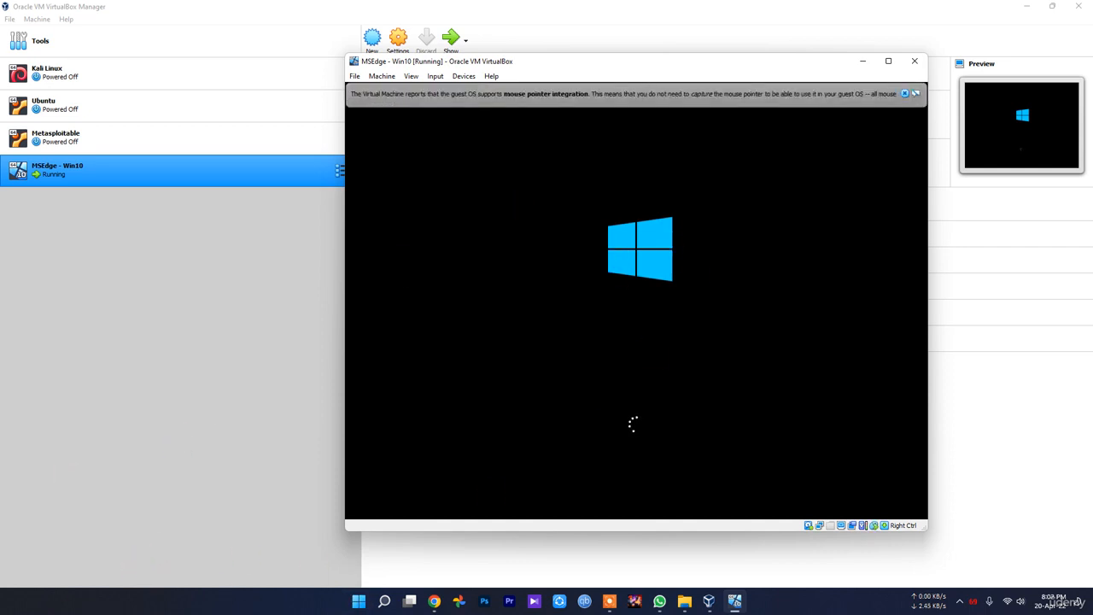
{"action": "left_click", "coordinate": [904, 93]}
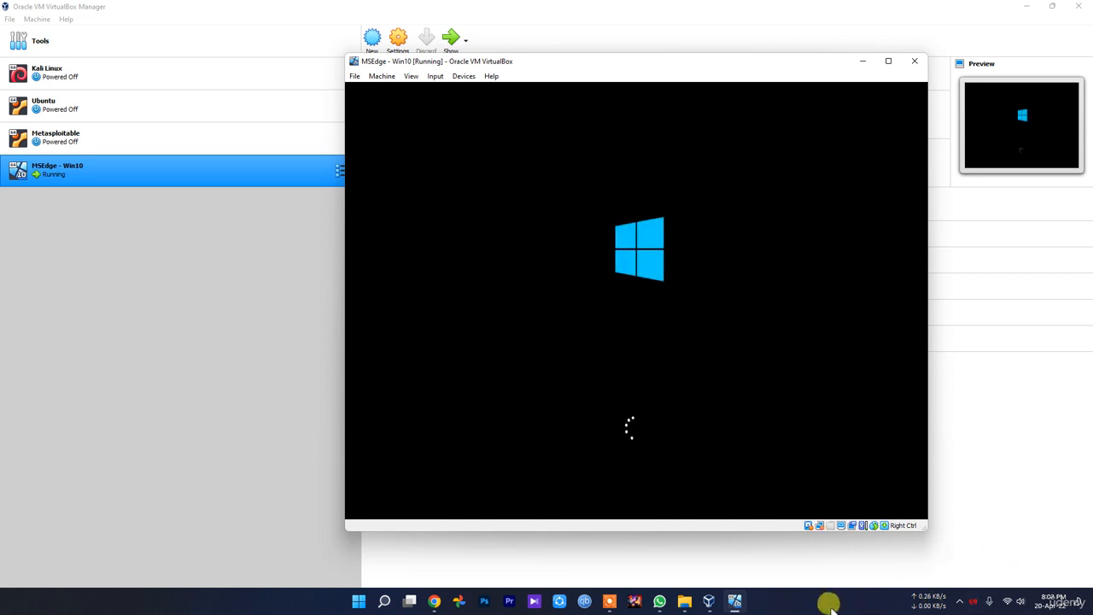
Switch to File Explorer and examine the files inside the extracted metasploitable-linux-2.0.0 folder
{"action": "left_click", "coordinate": [685, 600]}
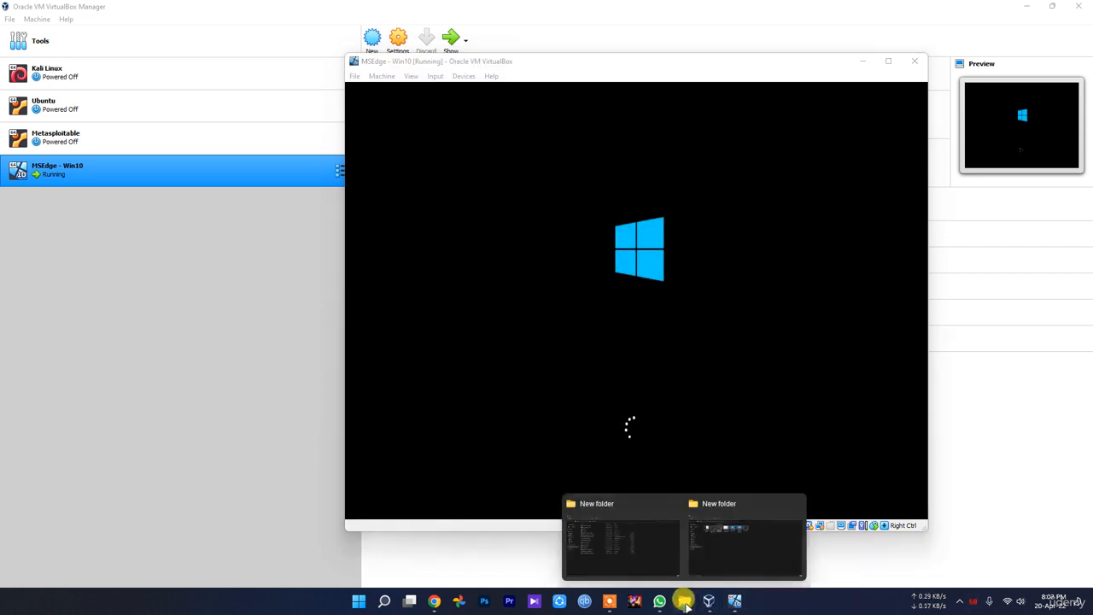
{"action": "left_click", "coordinate": [617, 555]}
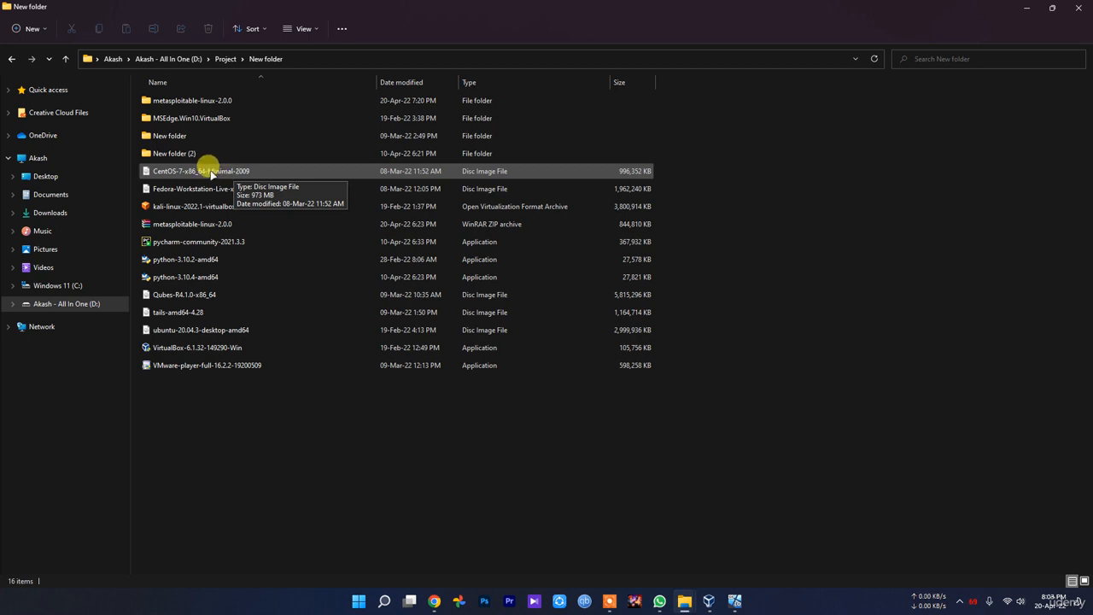
{"action": "left_click", "coordinate": [181, 100]}
{"action": "double_click", "coordinate": [181, 101]}
{"action": "double_click", "coordinate": [178, 100]}
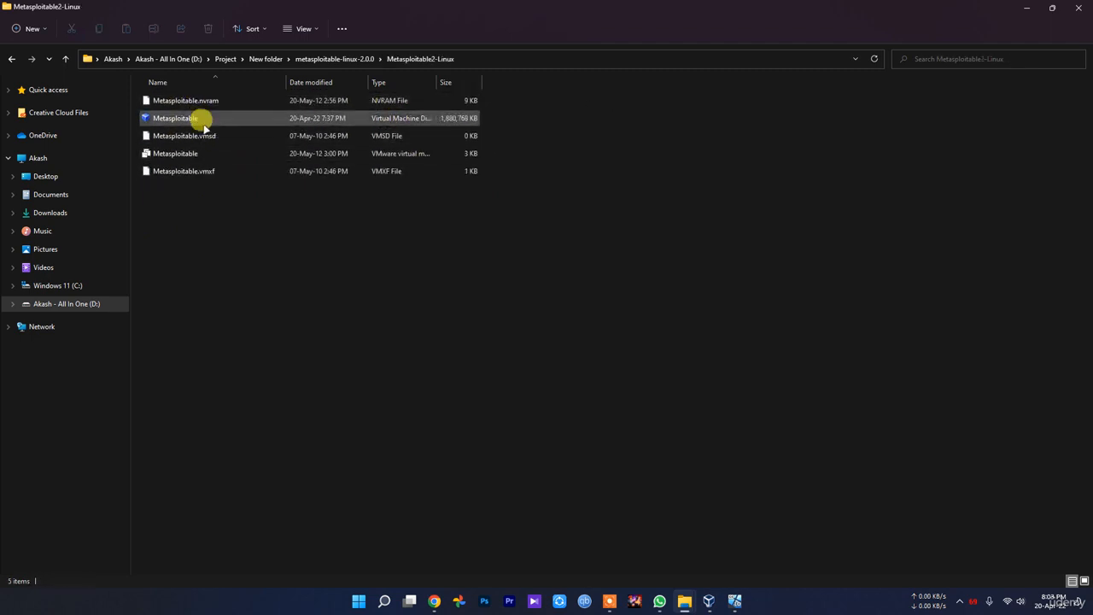
{"action": "key", "text": "alt+Left"}
{"action": "key", "text": "alt+Left"}
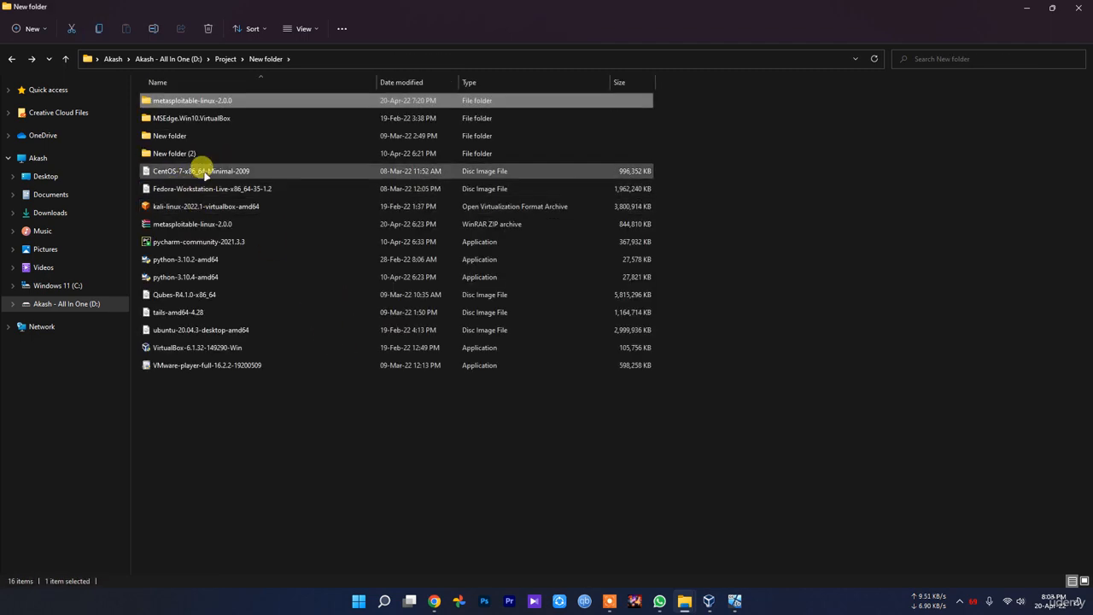
Check the full file type of the MSEdge - Win10 file in the MSEdge.Win10.VirtualBox folder
{"action": "double_click", "coordinate": [211, 120]}
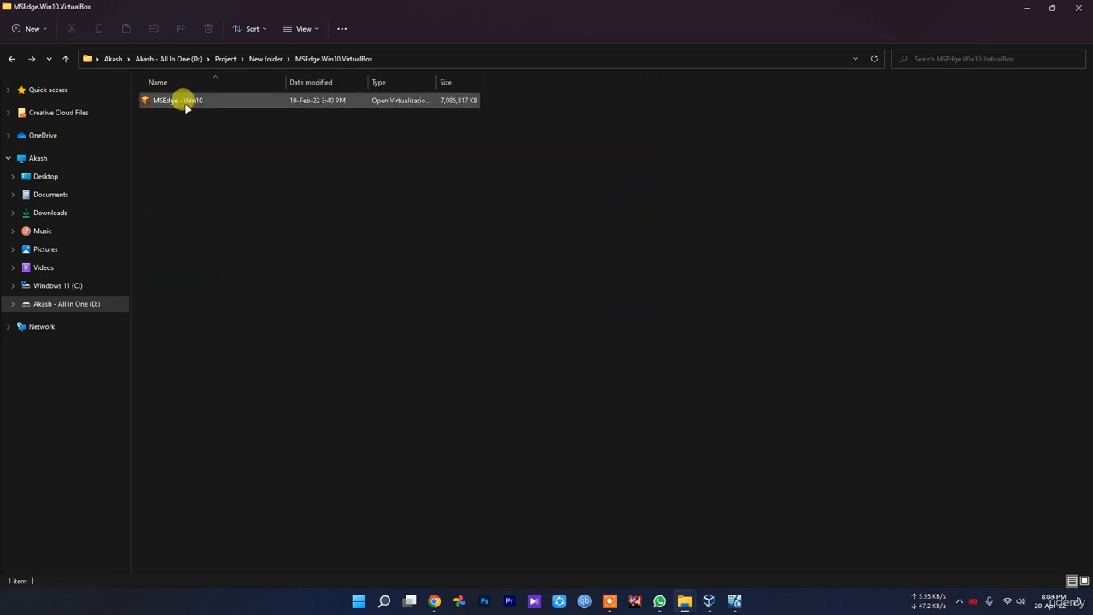
{"action": "double_click", "coordinate": [435, 81]}
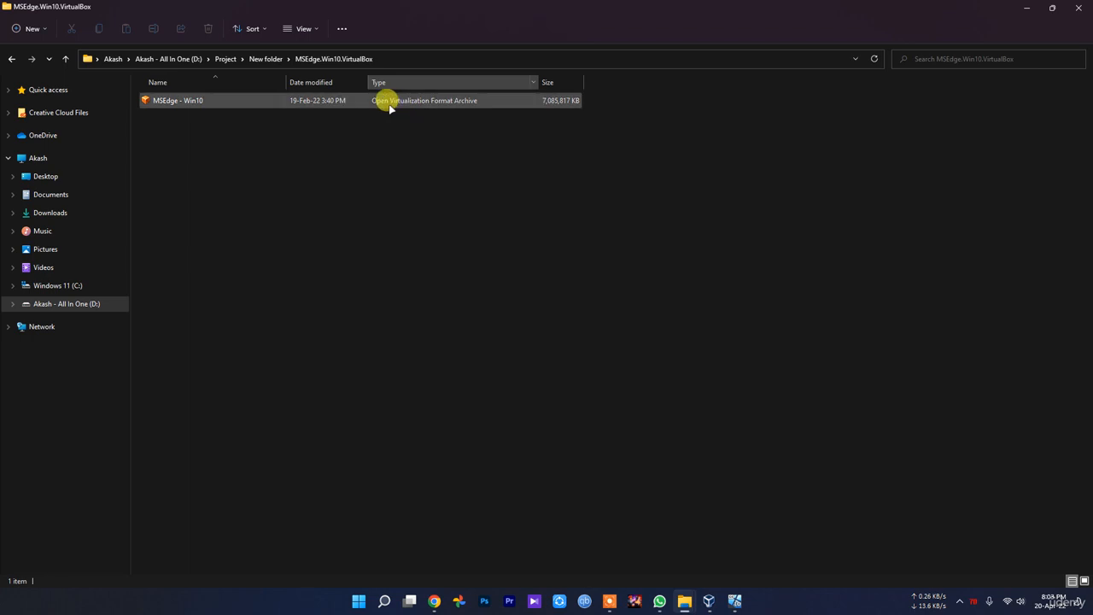
{"action": "key", "text": "alt+Left"}
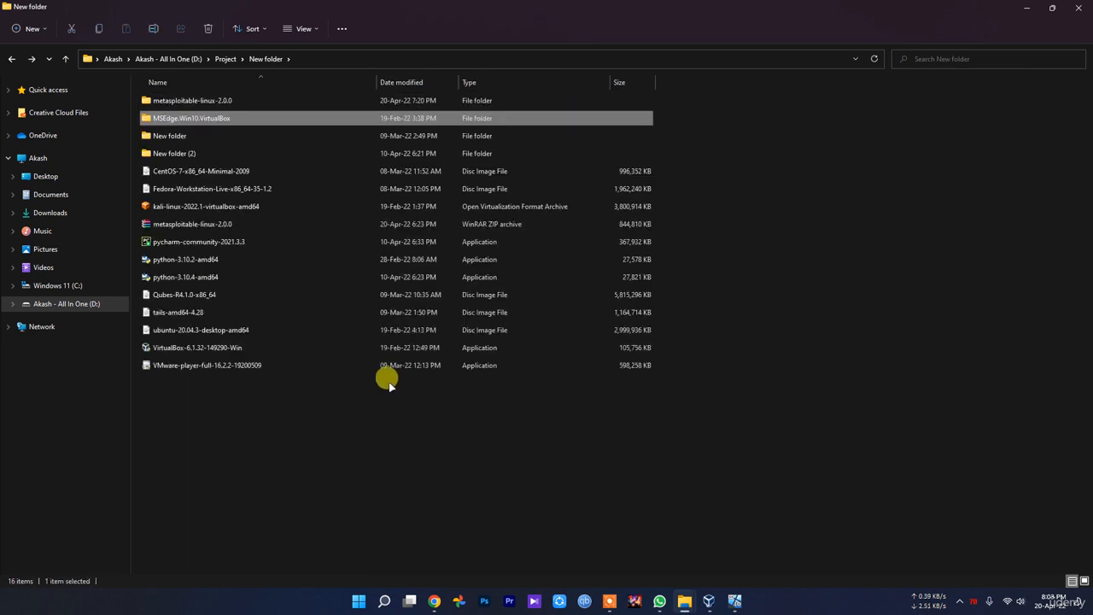
{"action": "left_click", "coordinate": [383, 416]}
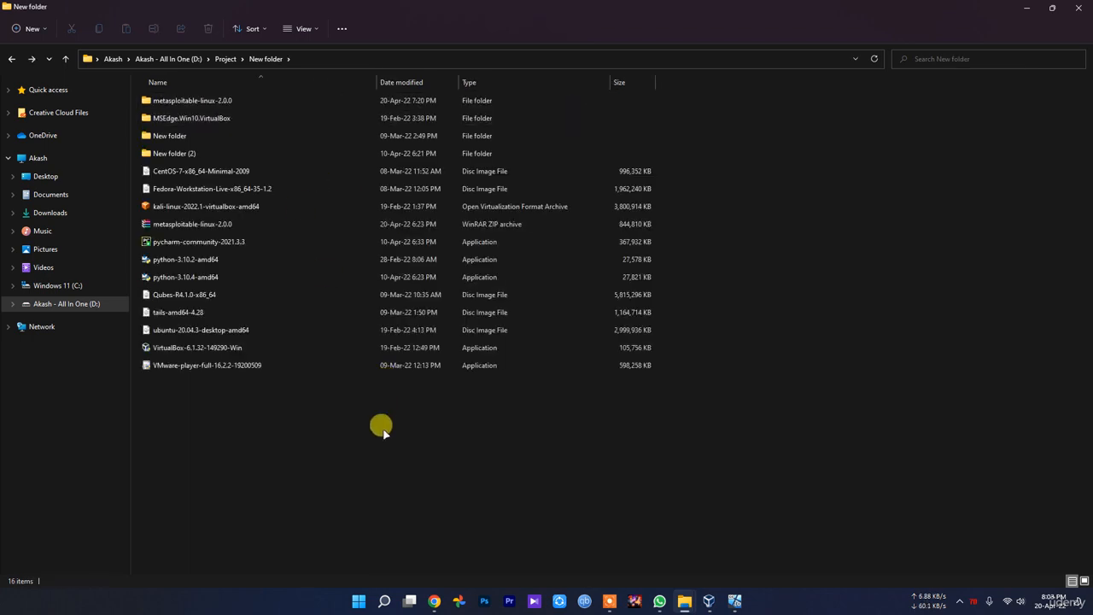
Compare the contents of the metasploitable-linux-2.0.0 folder with those of MSEdge.Win10.VirtualBox and return to the parent folder
{"action": "double_click", "coordinate": [211, 102]}
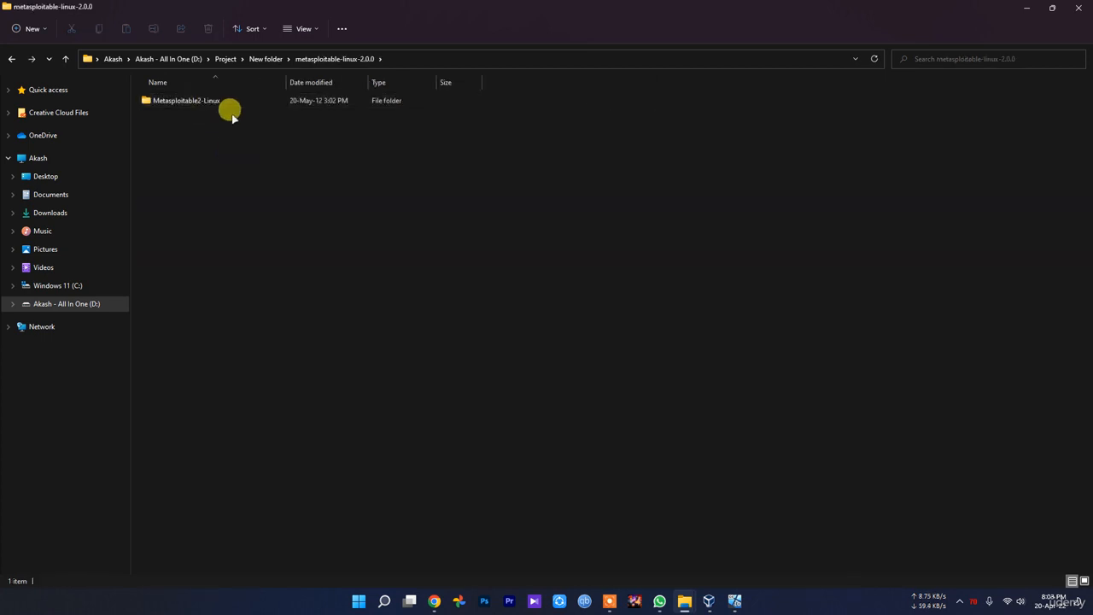
{"action": "double_click", "coordinate": [173, 100]}
{"action": "key", "text": "alt+Up"}
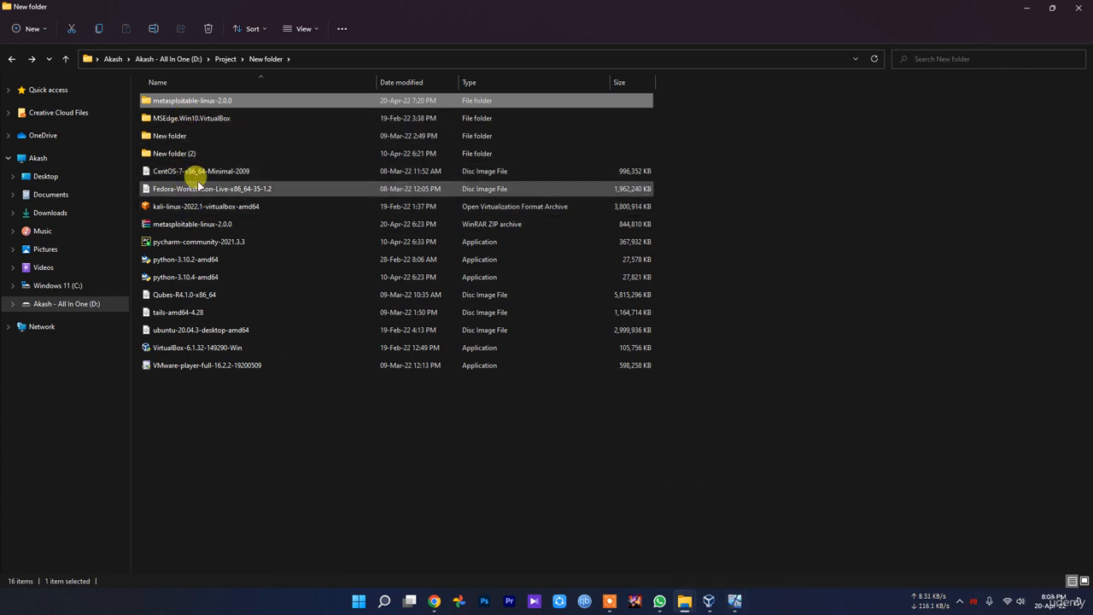
{"action": "double_click", "coordinate": [191, 117]}
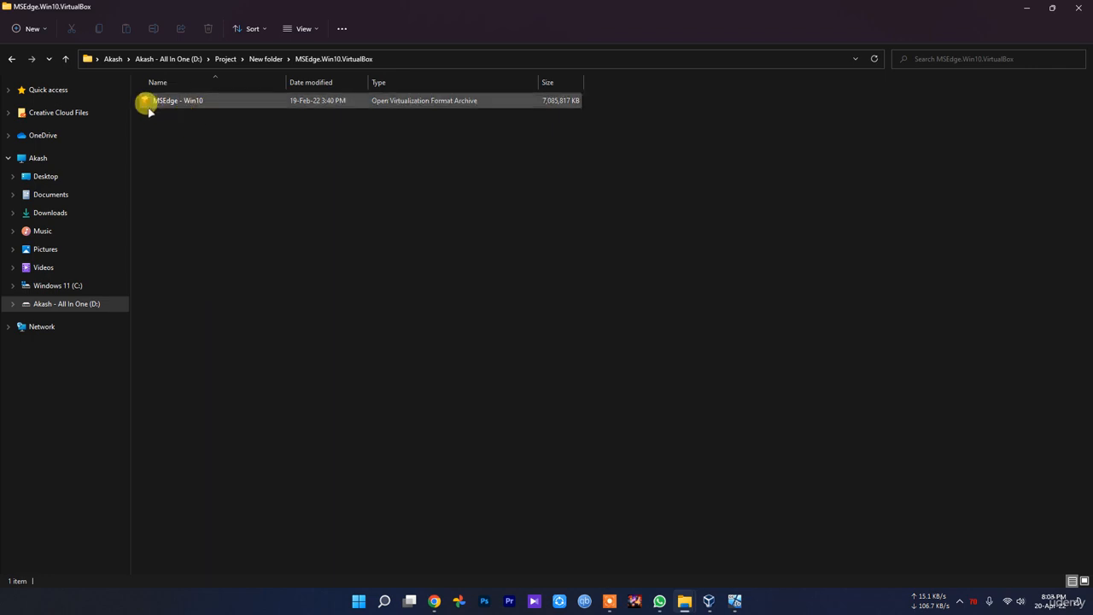
{"action": "left_click", "coordinate": [174, 109]}
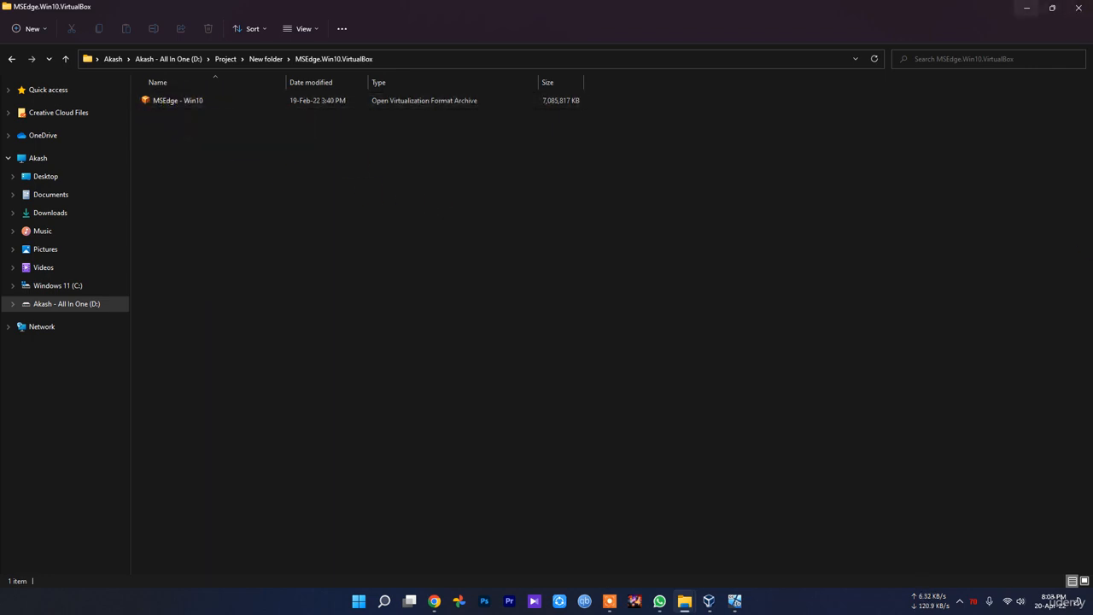
{"action": "key", "text": "alt+Left"}
{"action": "left_click", "coordinate": [912, 384]}
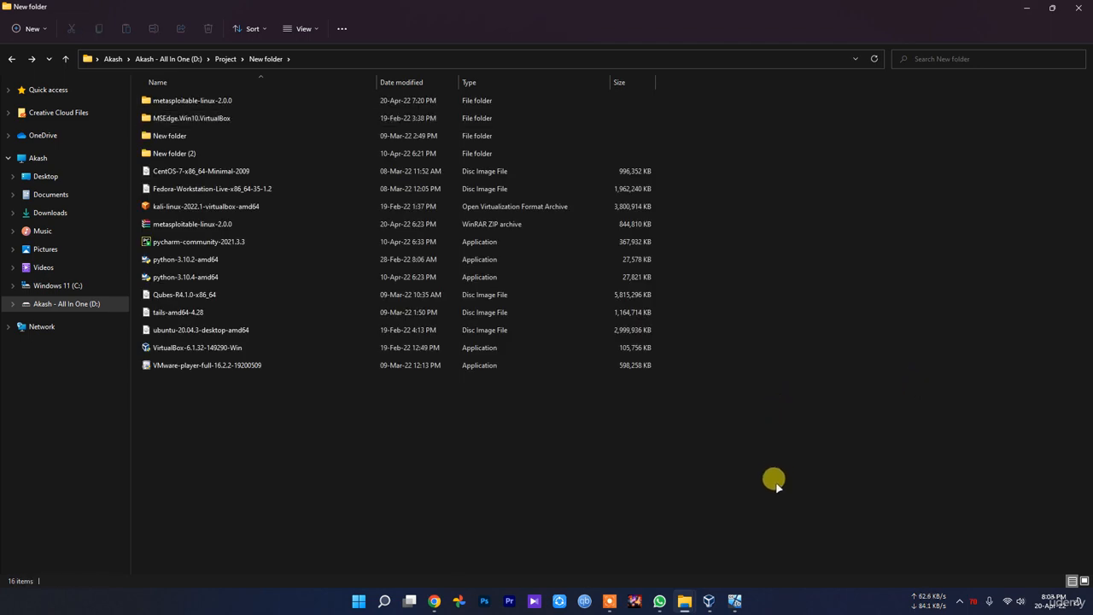
Switch back to the running MSEdge - Win10 machine and try to sign in as IEUser with the account password
{"action": "mouse_move", "coordinate": [710, 603]}
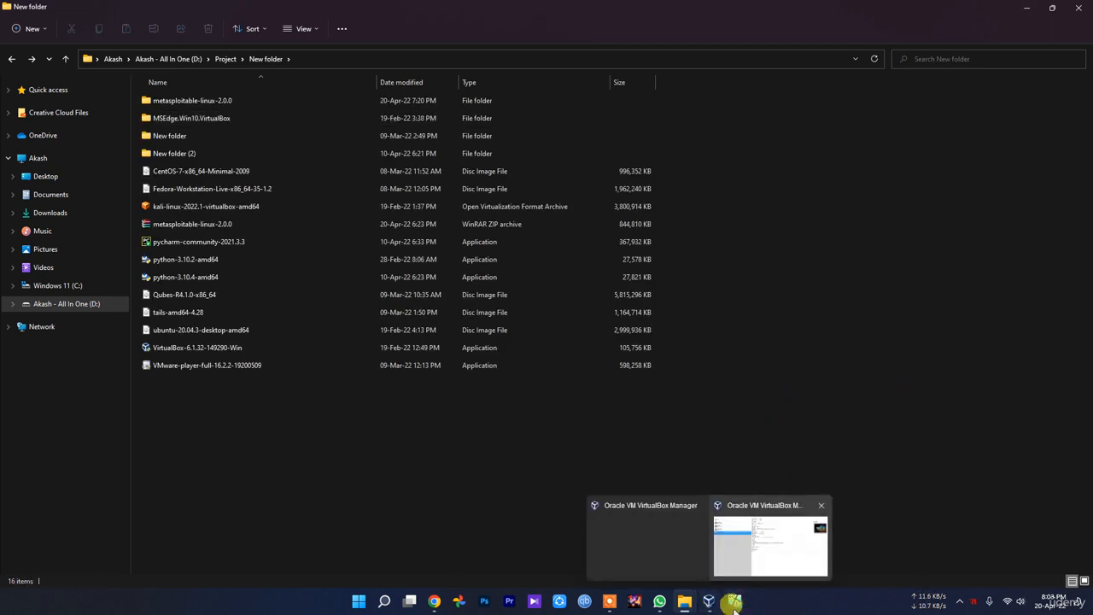
{"action": "left_click", "coordinate": [735, 601]}
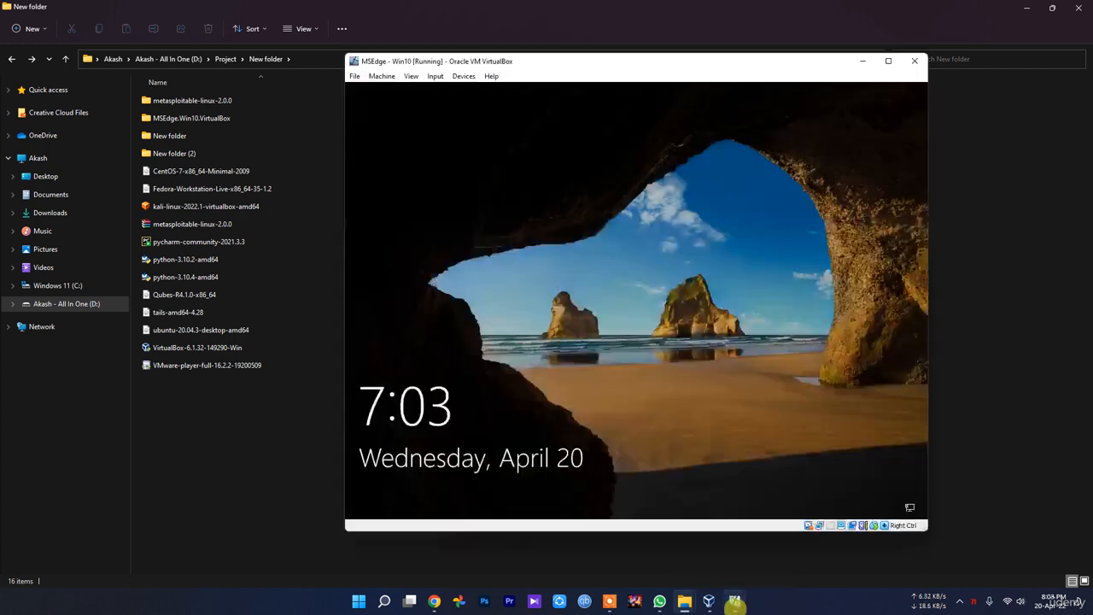
{"action": "left_click", "coordinate": [572, 257]}
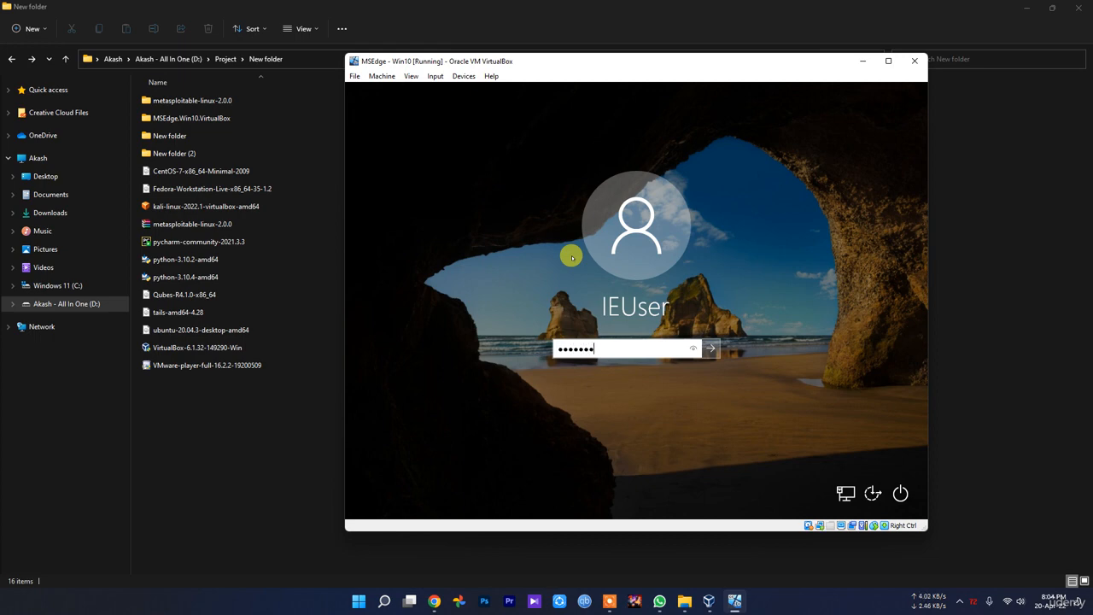
{"action": "key", "text": "Return"}
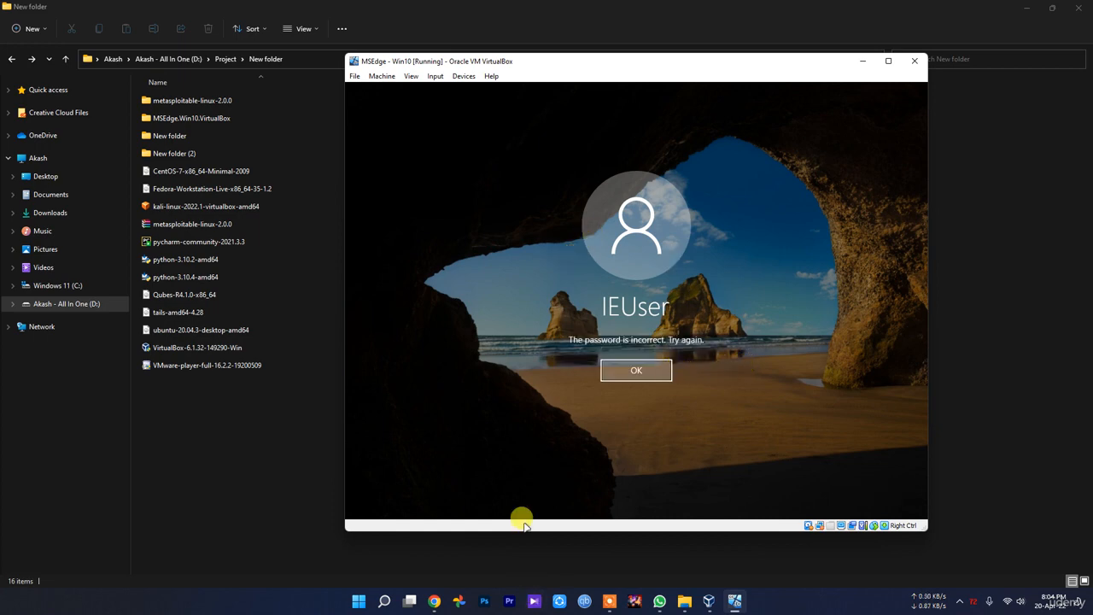
Switch to Chrome and search in a new tab for "defualt windows 10 virtual machine password"
{"action": "left_click", "coordinate": [433, 600]}
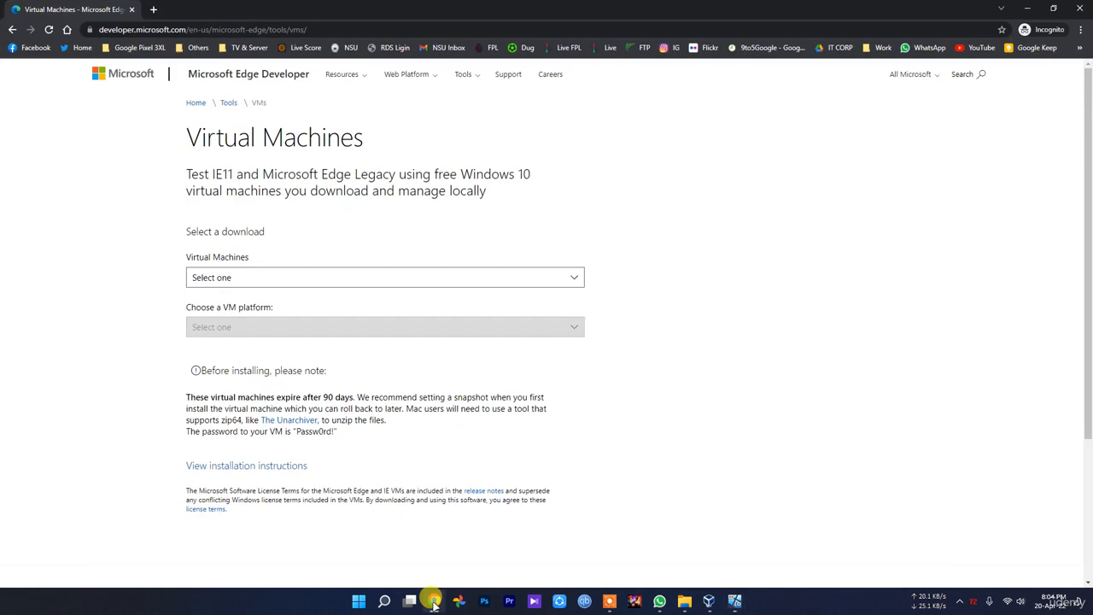
{"action": "key", "text": "ctrl+t"}
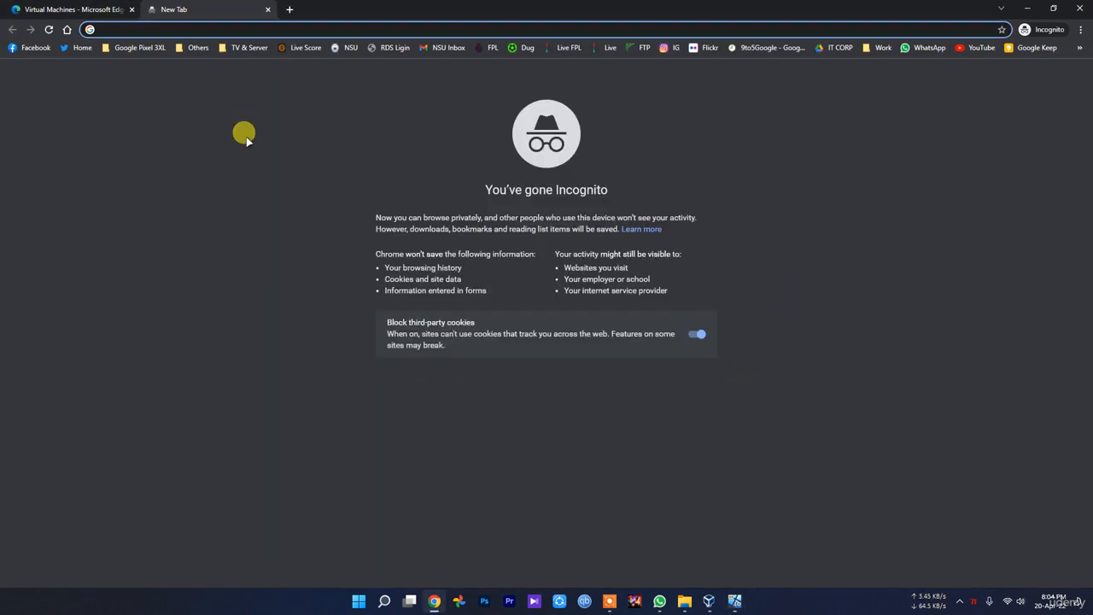
{"action": "type", "text": "dea"}
{"action": "key", "text": "BackSpace"}
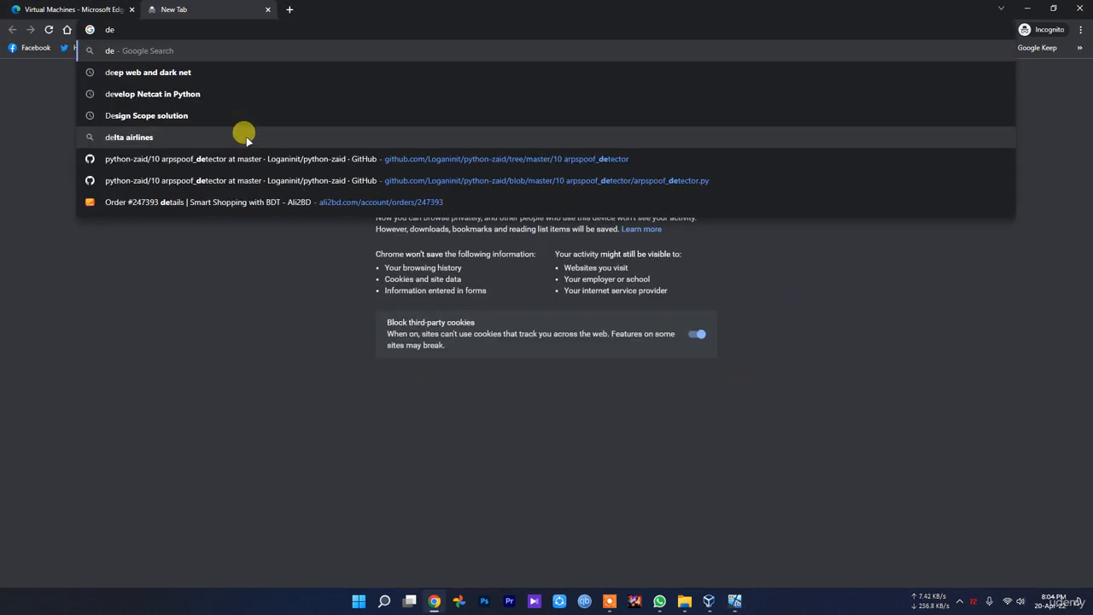
{"action": "type", "text": "fualt"}
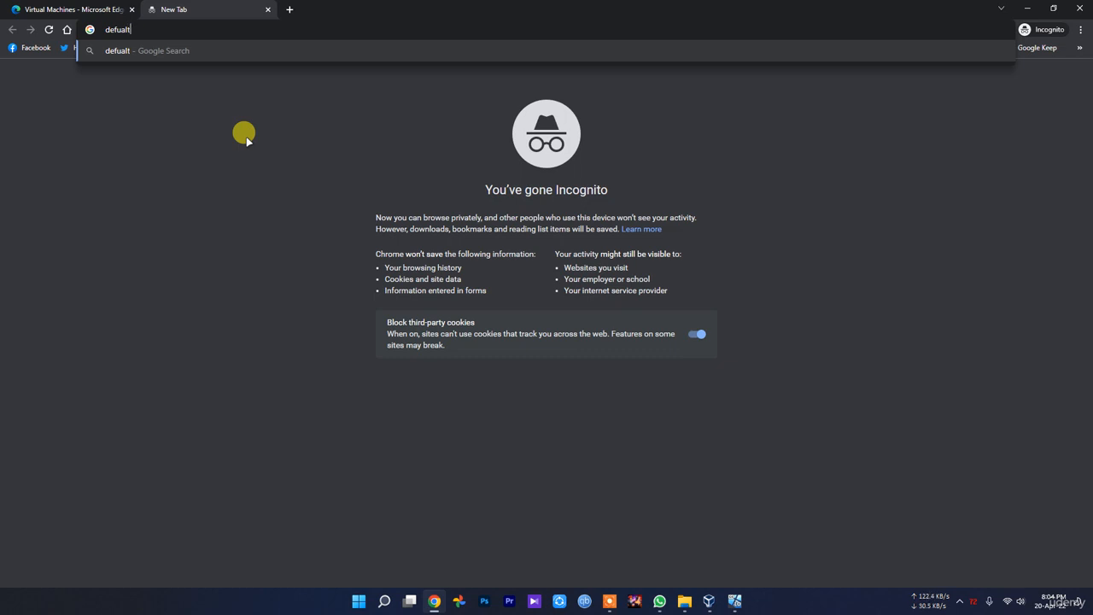
{"action": "key", "text": "BackSpace"}
{"action": "key", "text": "BackSpace"}
{"action": "key", "text": "BackSpace"}
{"action": "key", "text": "BackSpace"}
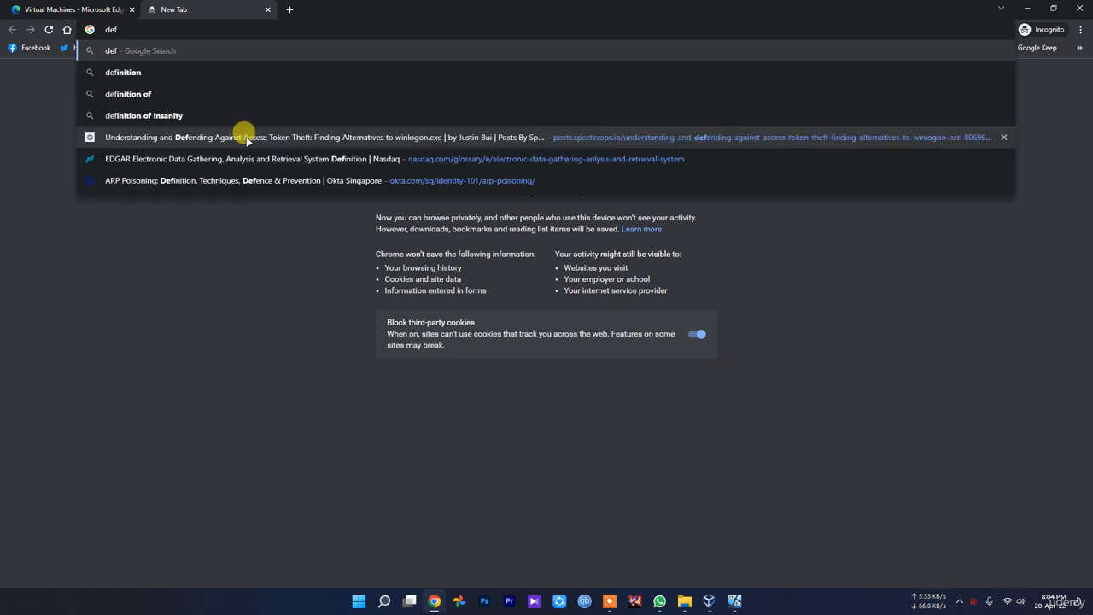
{"action": "type", "text": "ault wind"}
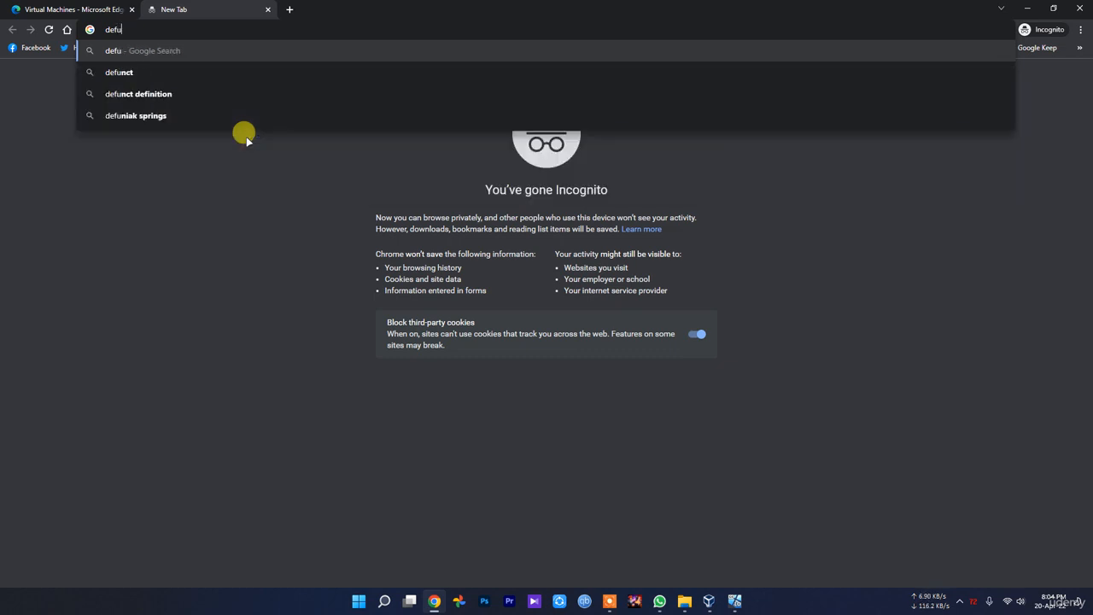
{"action": "type", "text": "ow"}
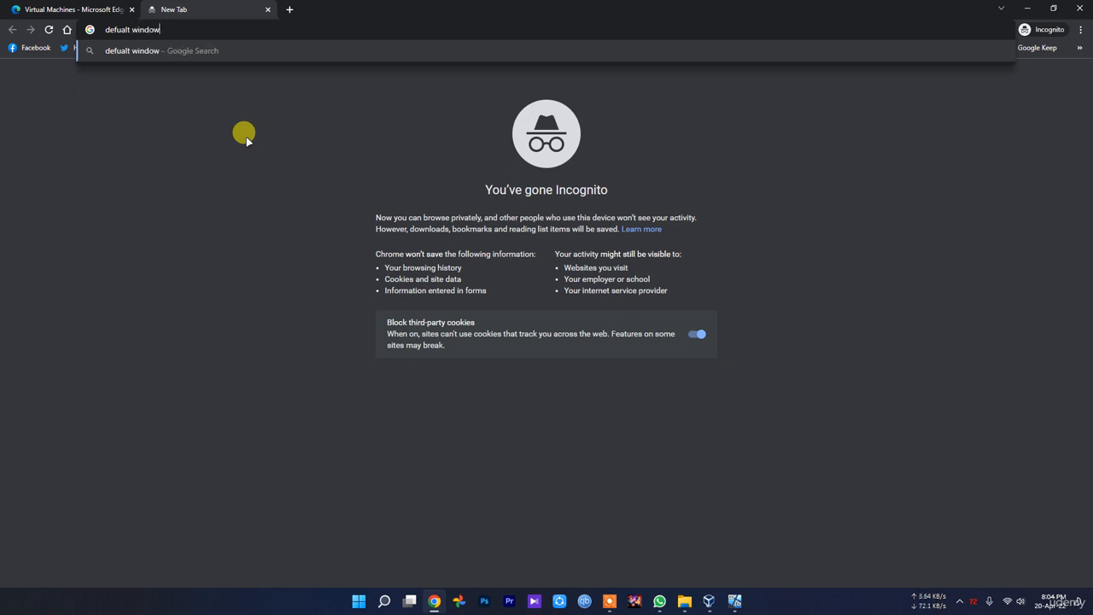
{"action": "type", "text": "s 10 virtual machine passwor"}
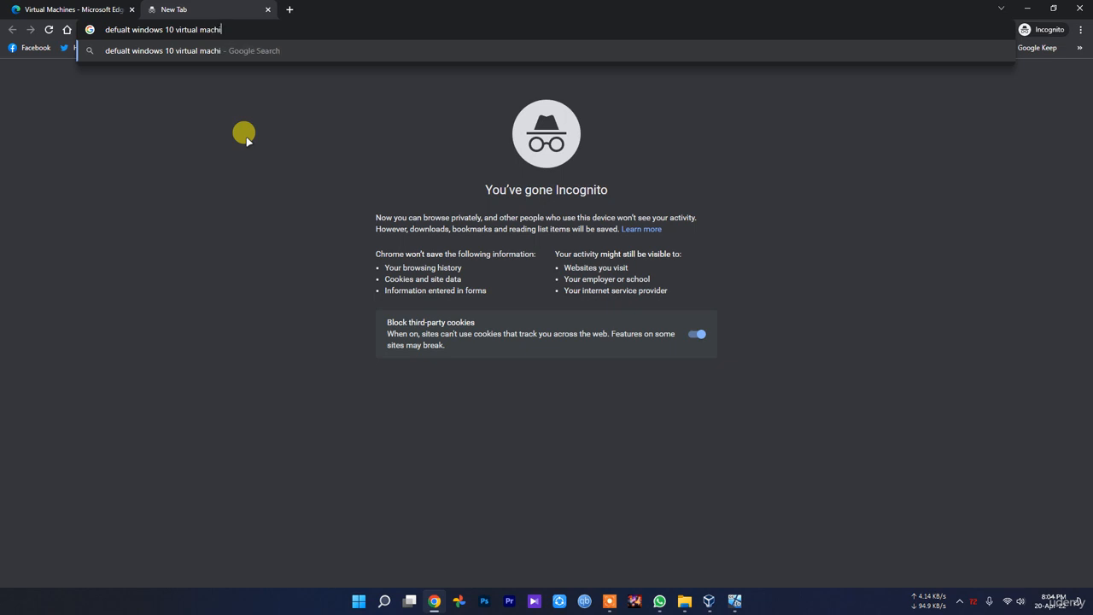
{"action": "type", "text": "d"}
{"action": "key", "text": "Return"}
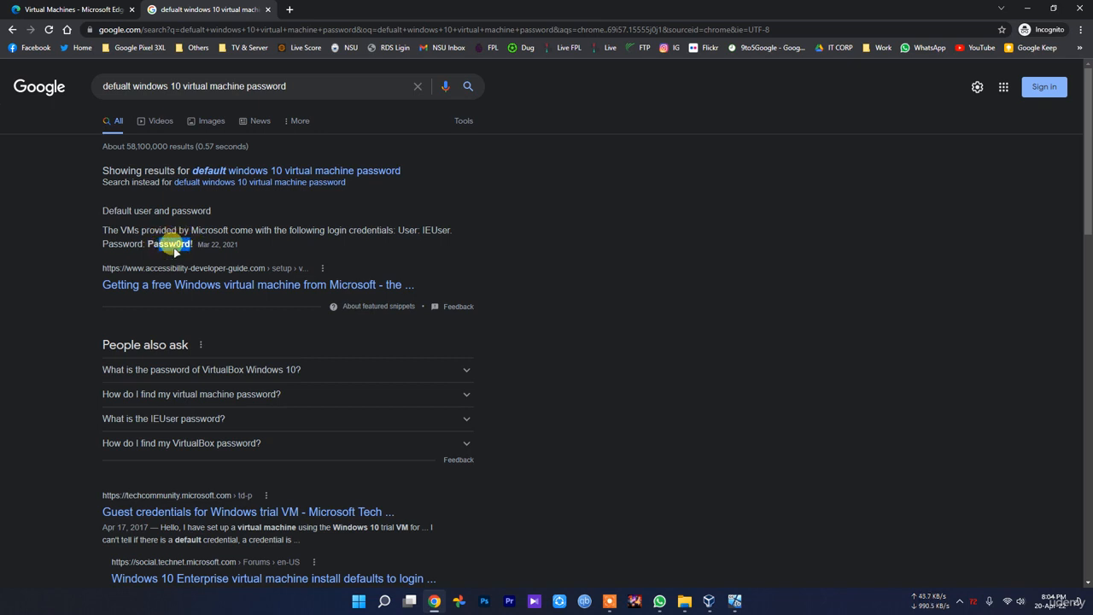
Return to the running MSEdge - Win10 machine, dismiss the incorrect-password notice and sign in as IEUser with the default account password
{"action": "left_click", "coordinate": [735, 601]}
{"action": "left_click", "coordinate": [644, 371]}
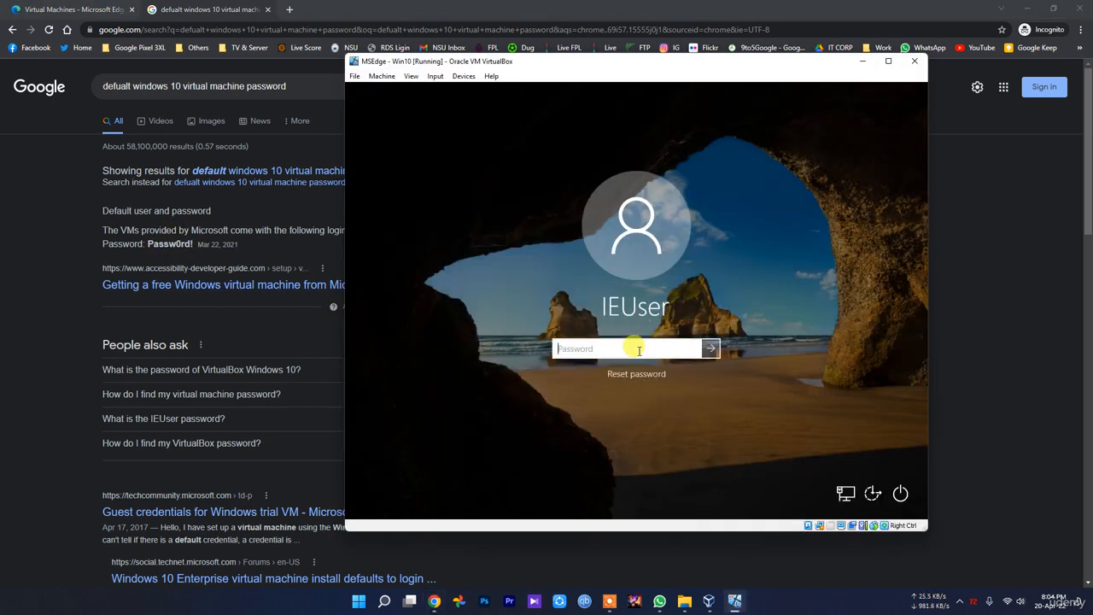
{"action": "type", "text": "P"}
{"action": "key", "text": "Return"}
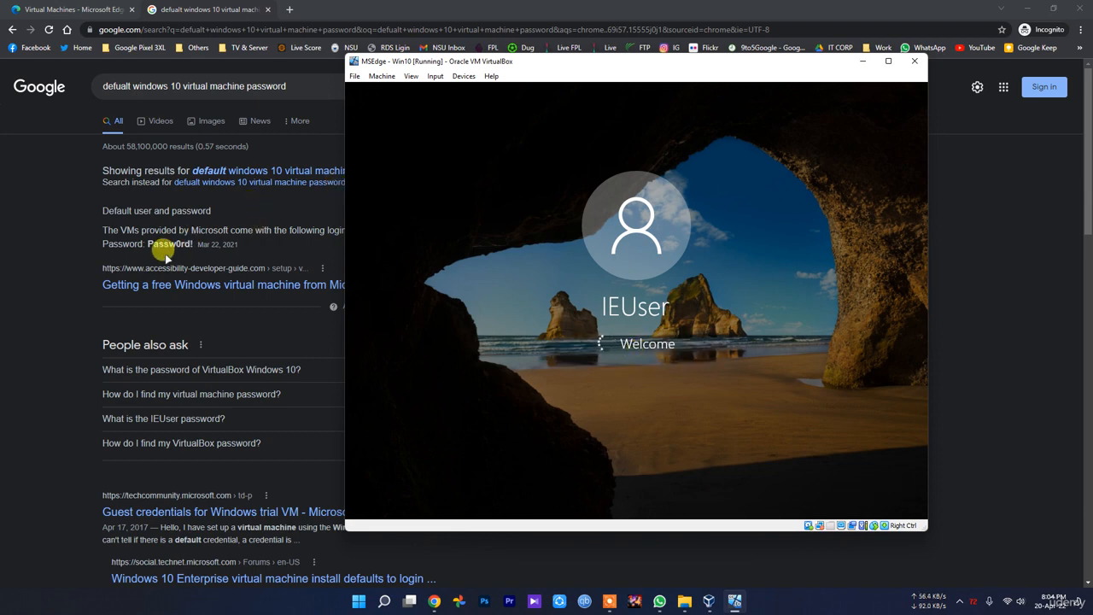
Highlight the default password in the browser's search result, and bring the MSEdge - Win10 machine in front of VirtualBox Manager
{"action": "left_click_drag", "start_coordinate": [194, 244], "coordinate": [147, 246]}
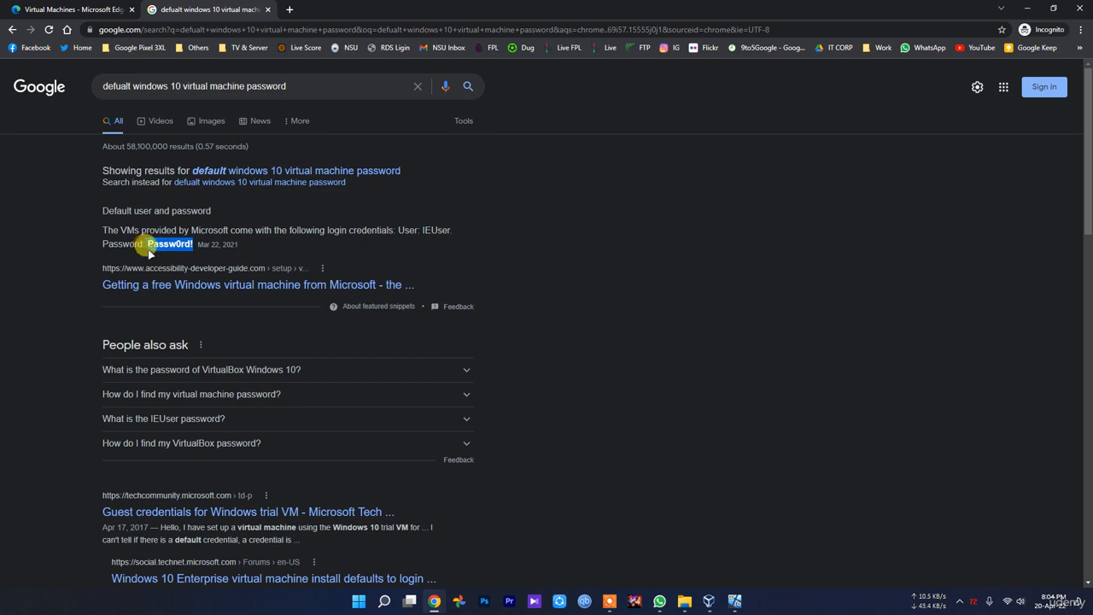
{"action": "left_click", "coordinate": [736, 602]}
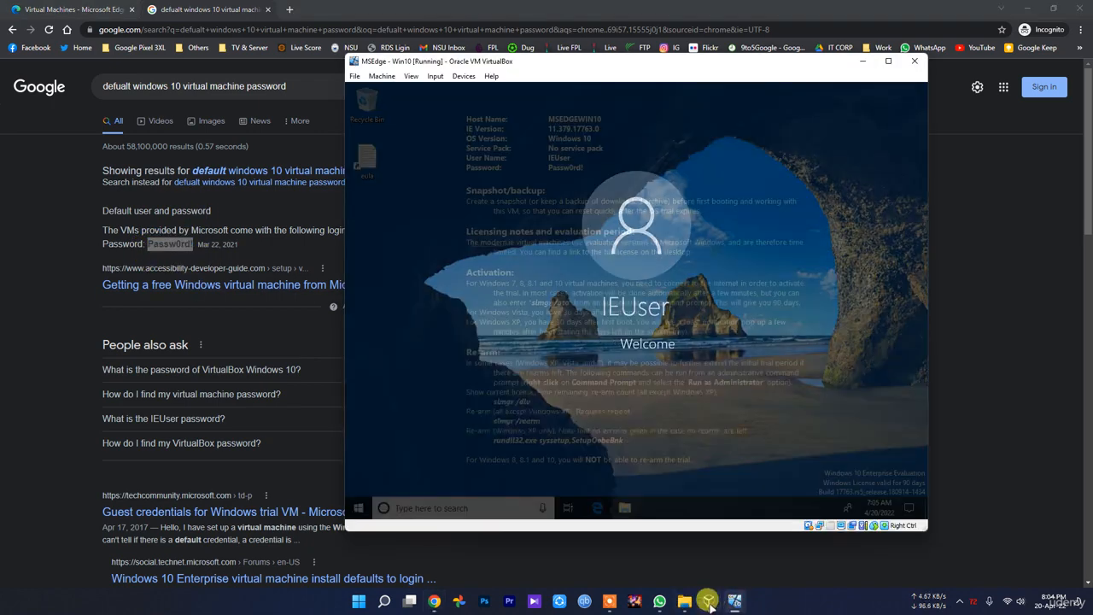
{"action": "mouse_move", "coordinate": [736, 602]}
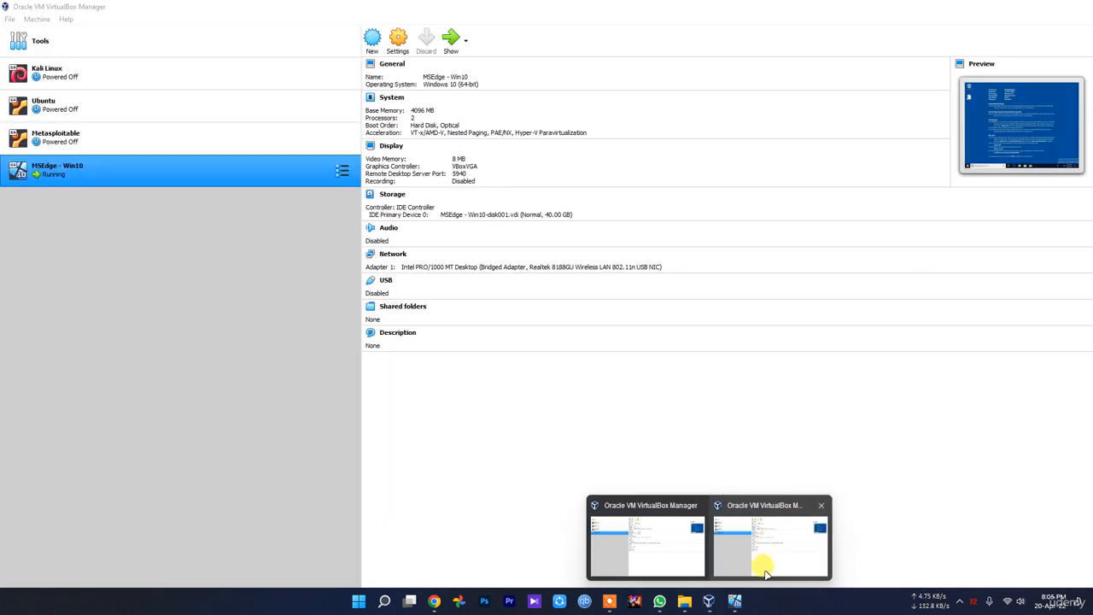
{"action": "left_click", "coordinate": [766, 566]}
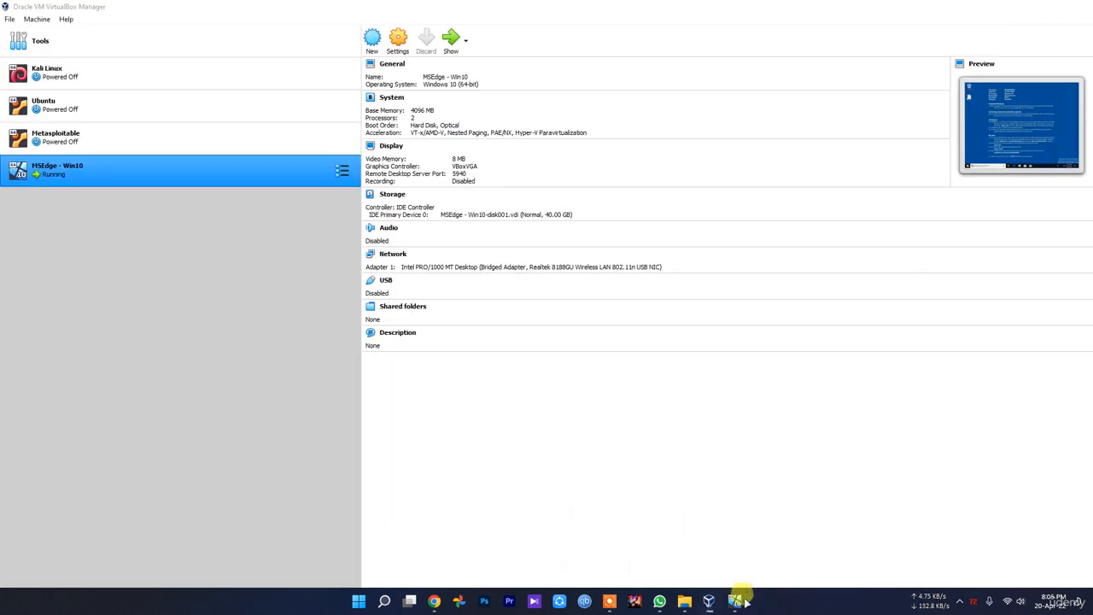
{"action": "left_click", "coordinate": [737, 602]}
{"action": "left_click_drag", "start_coordinate": [629, 61], "coordinate": [600, 59]}
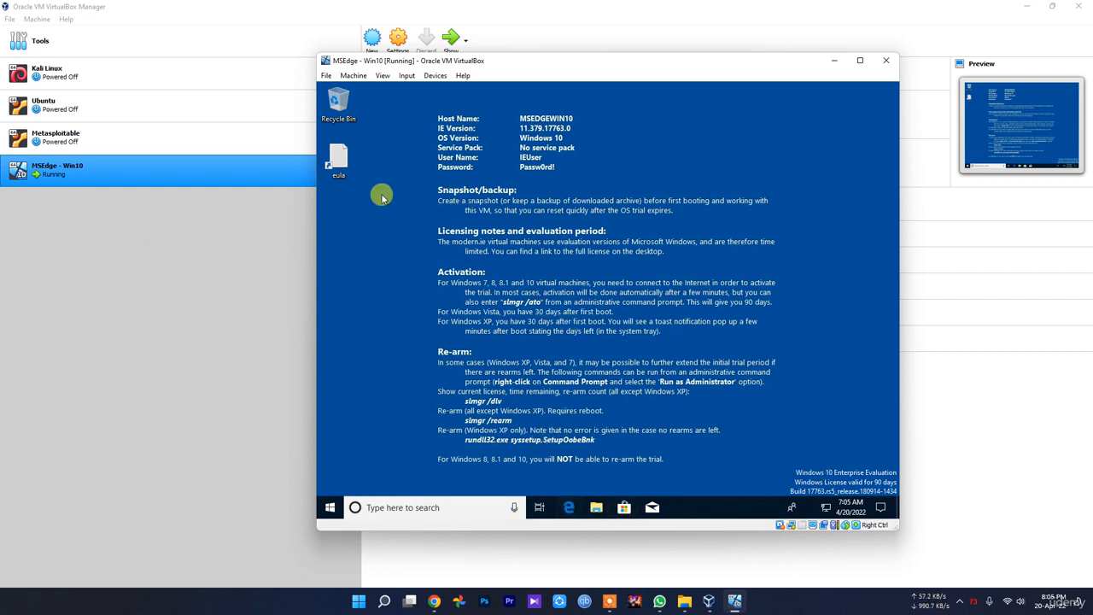
Search for google in the virtual machine's Edge browser and dismiss the Guest Additions update notification
{"action": "left_click", "coordinate": [569, 507]}
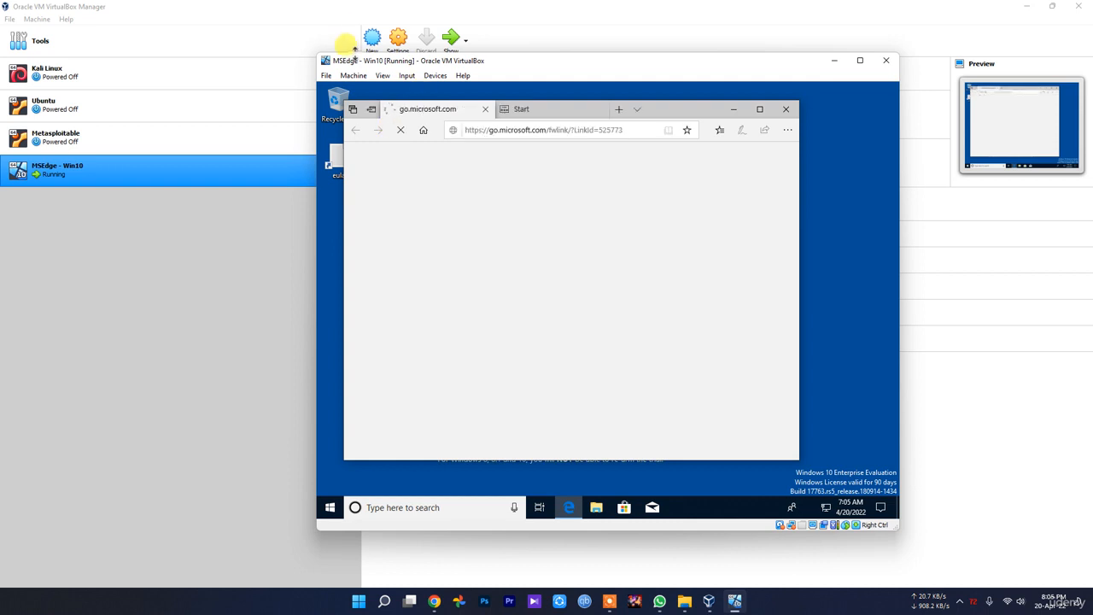
{"action": "left_click", "coordinate": [507, 130]}
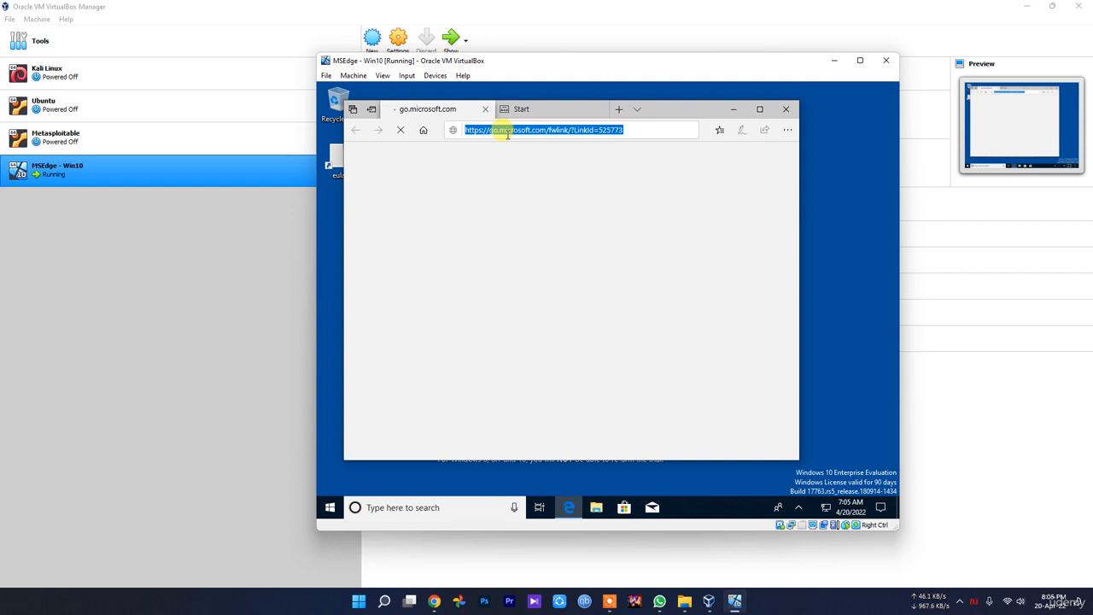
{"action": "type", "text": "google"}
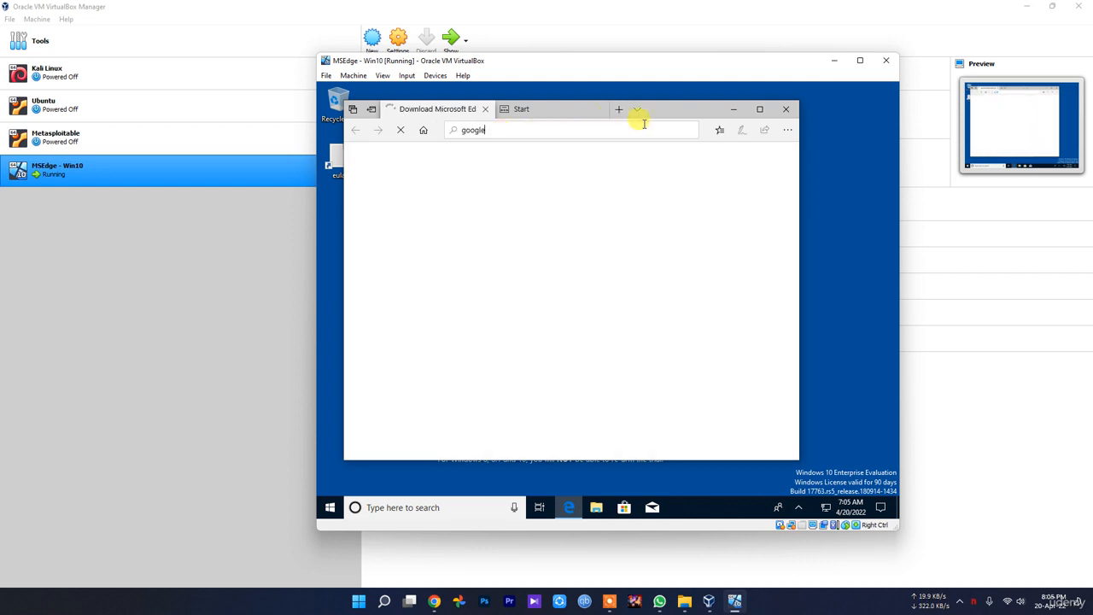
{"action": "key", "text": "Return"}
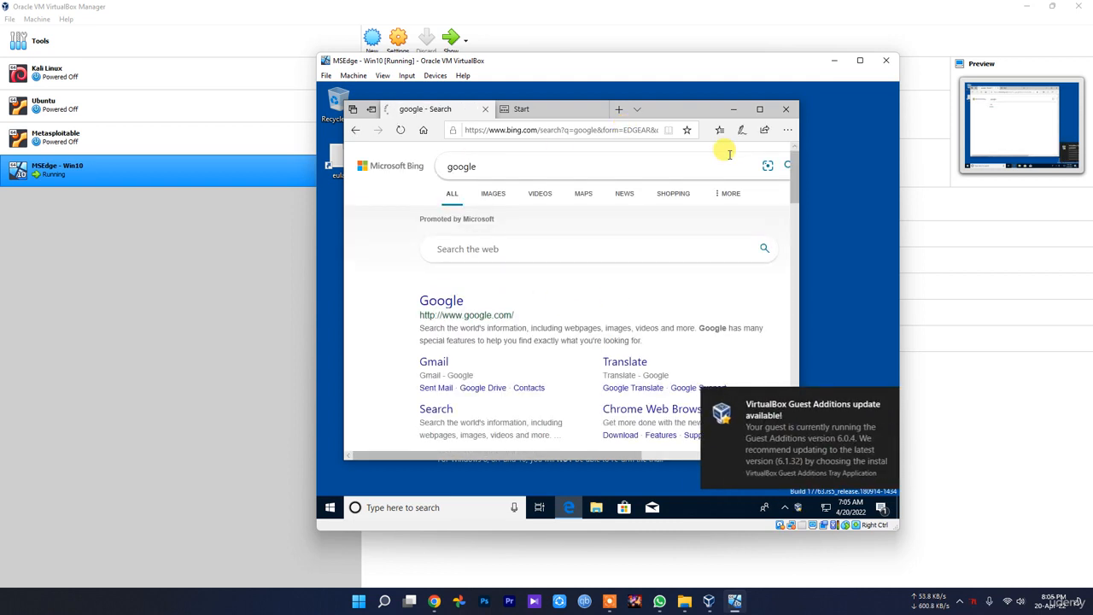
{"action": "left_click", "coordinate": [683, 244]}
{"action": "left_click", "coordinate": [884, 399]}
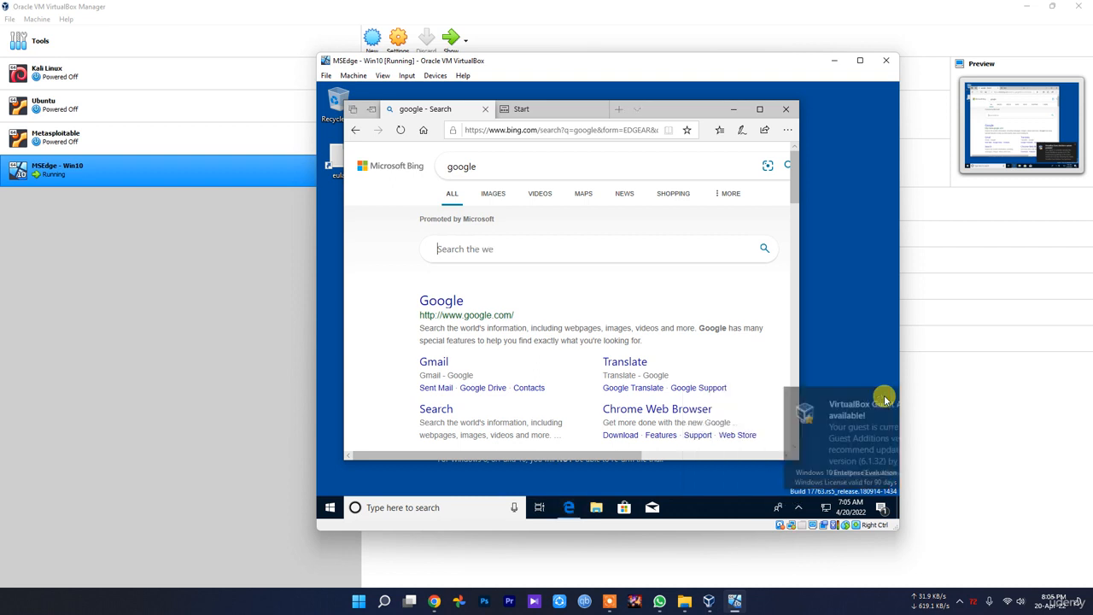
{"action": "left_click", "coordinate": [786, 109]}
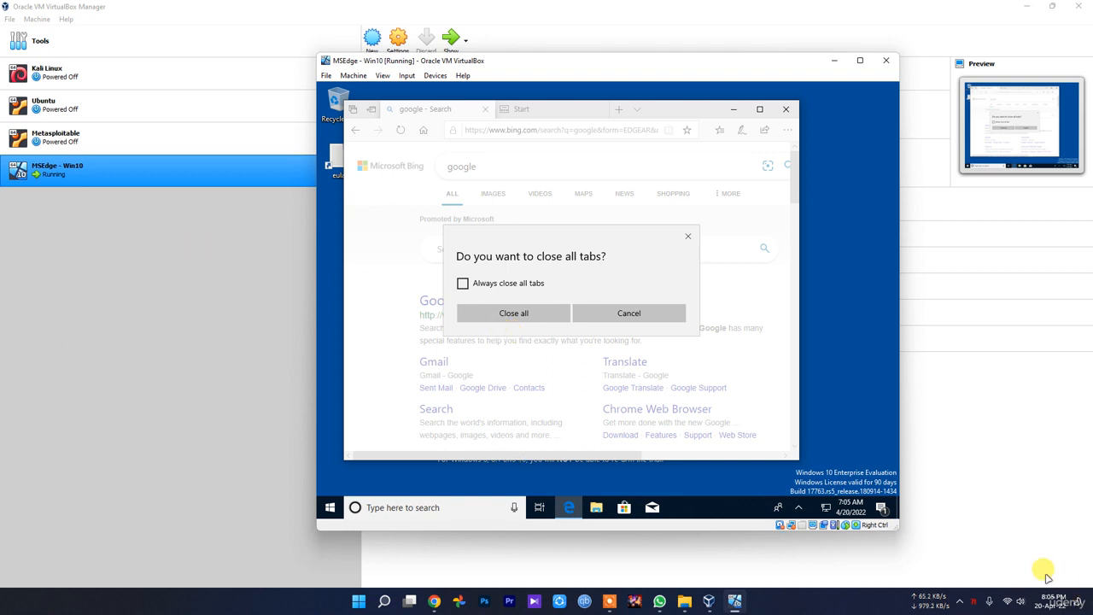
{"action": "left_click", "coordinate": [658, 312]}
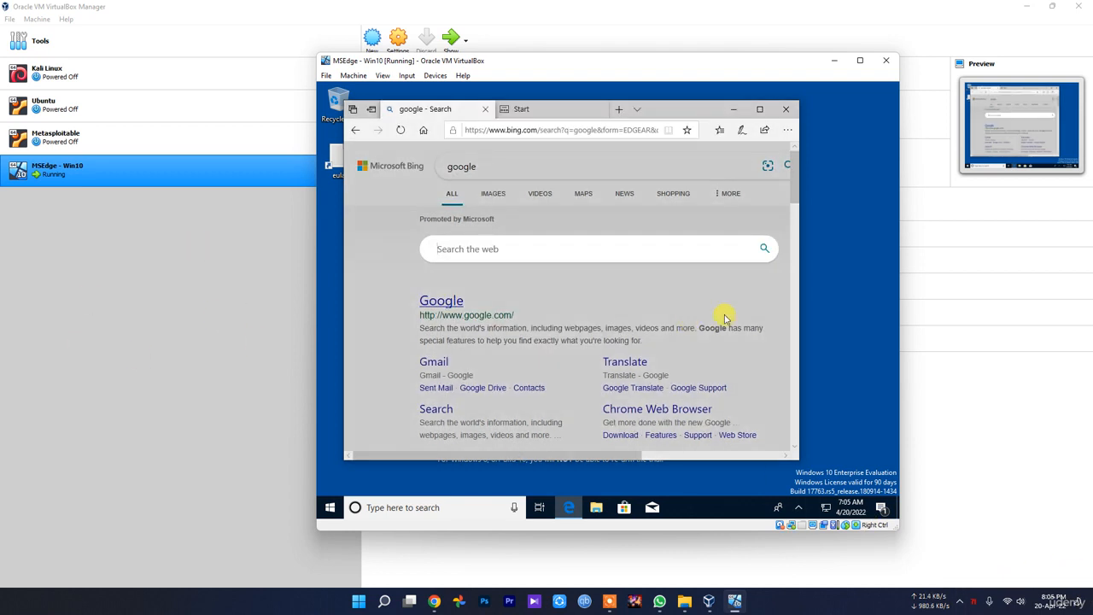
{"action": "left_click", "coordinate": [786, 111]}
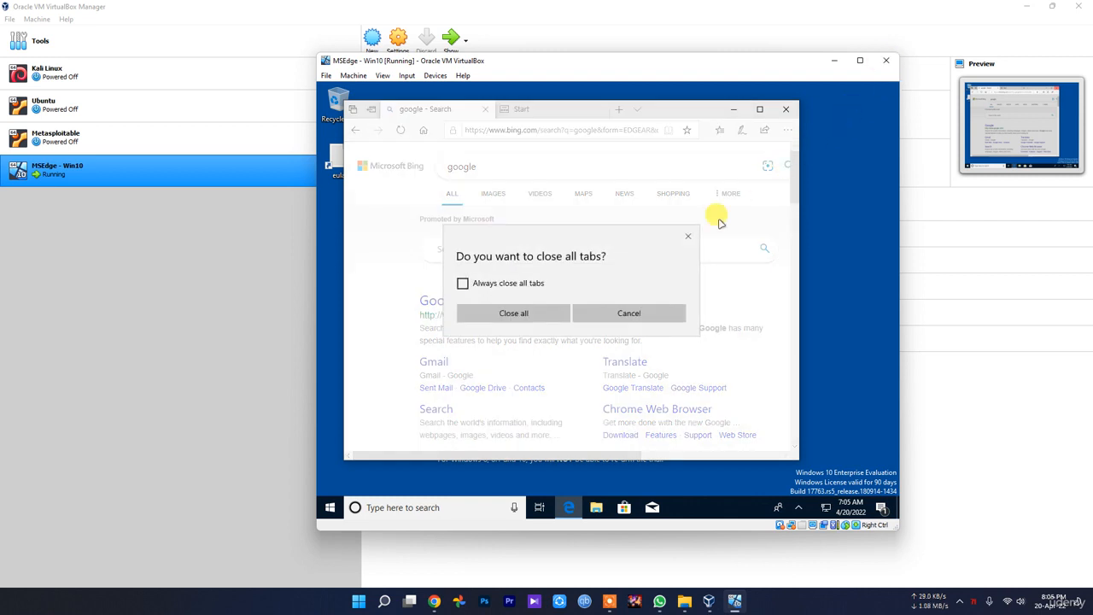
Close the MSEdge - Win10 virtual machine with the Power off the machine option
{"action": "key", "text": "ctrl+q"}
{"action": "left_click", "coordinate": [607, 309]}
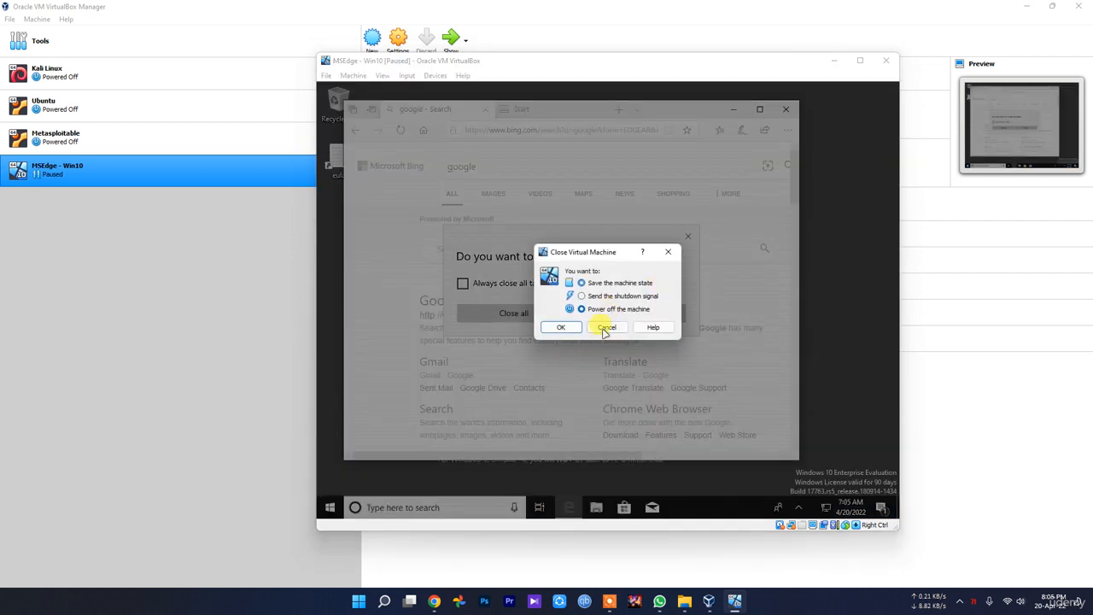
{"action": "left_click", "coordinate": [559, 327]}
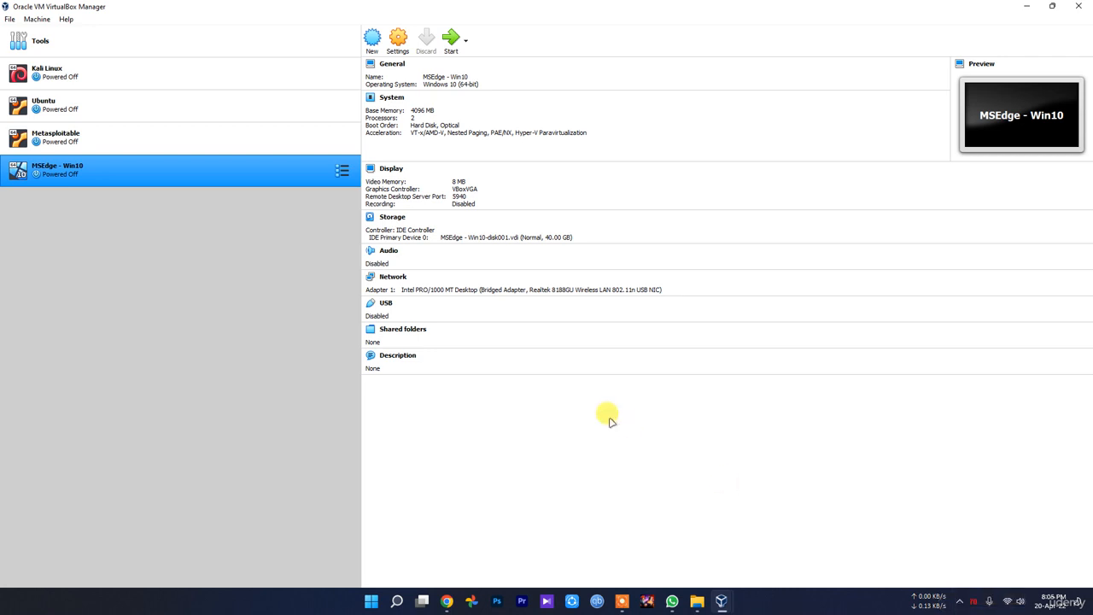
{"action": "left_click", "coordinate": [959, 601]}
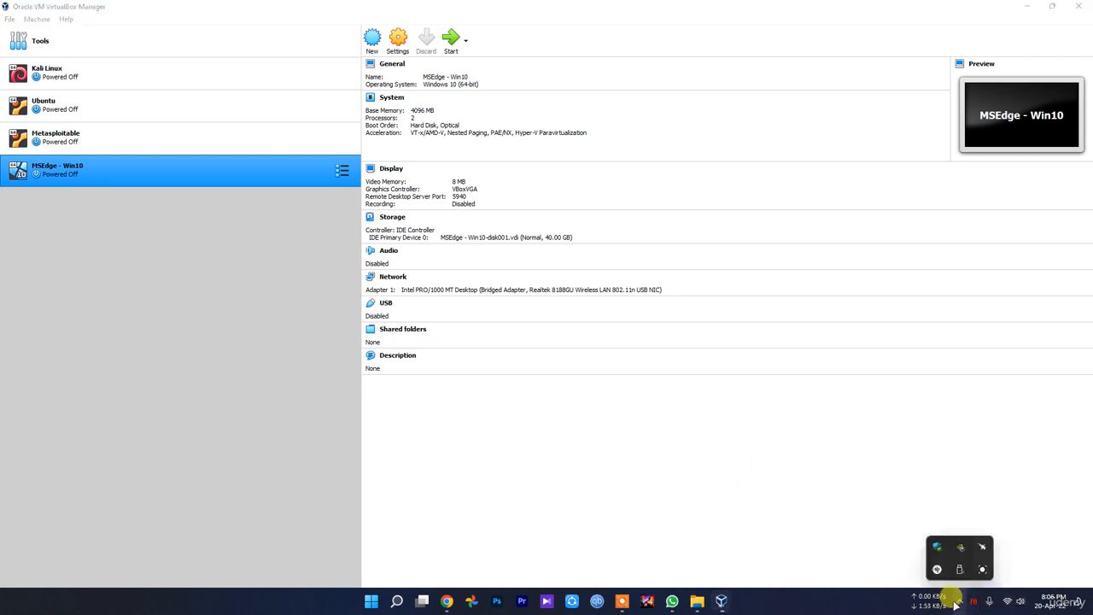